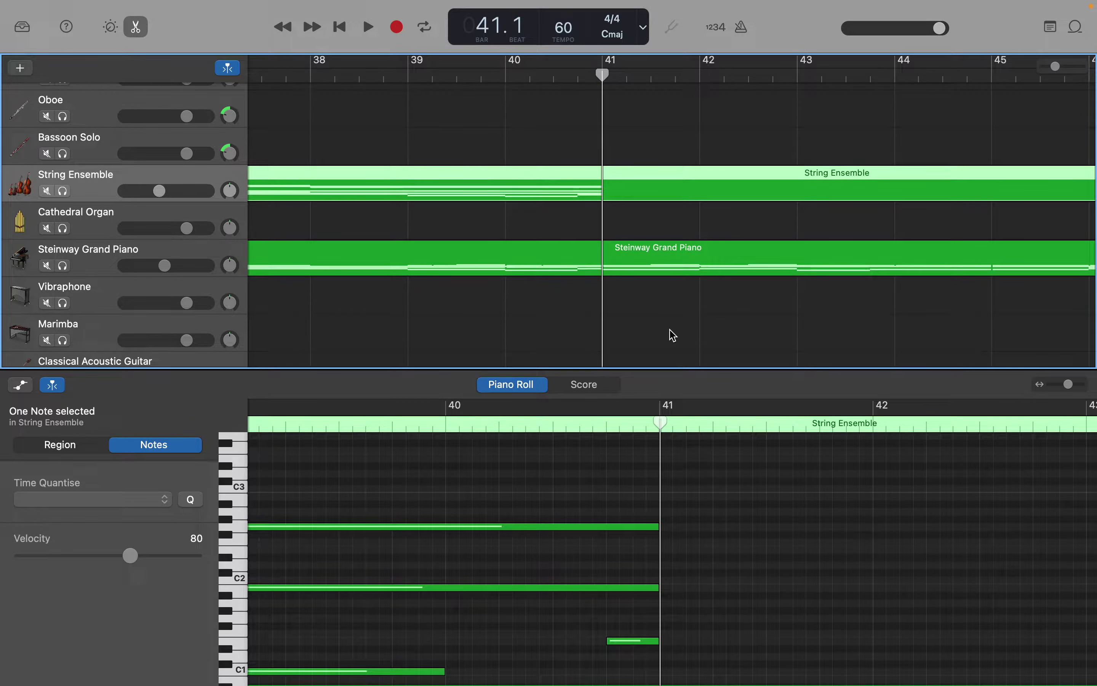
Inspect the Steinway Grand Piano's bass notes at bars 41 and 42 by selecting each one in the piano roll
{"action": "left_click", "coordinate": [650, 260]}
{"action": "scroll", "coordinate": [757, 521], "scroll_direction": "down", "scroll_amount": 5}
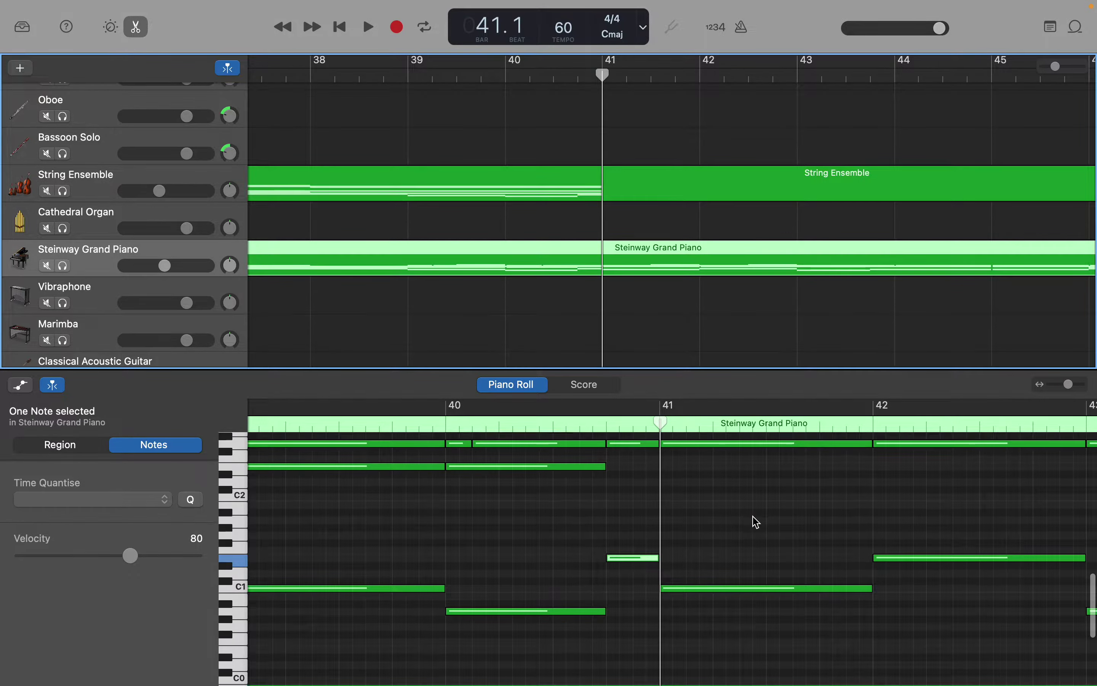
{"action": "left_click", "coordinate": [748, 574]}
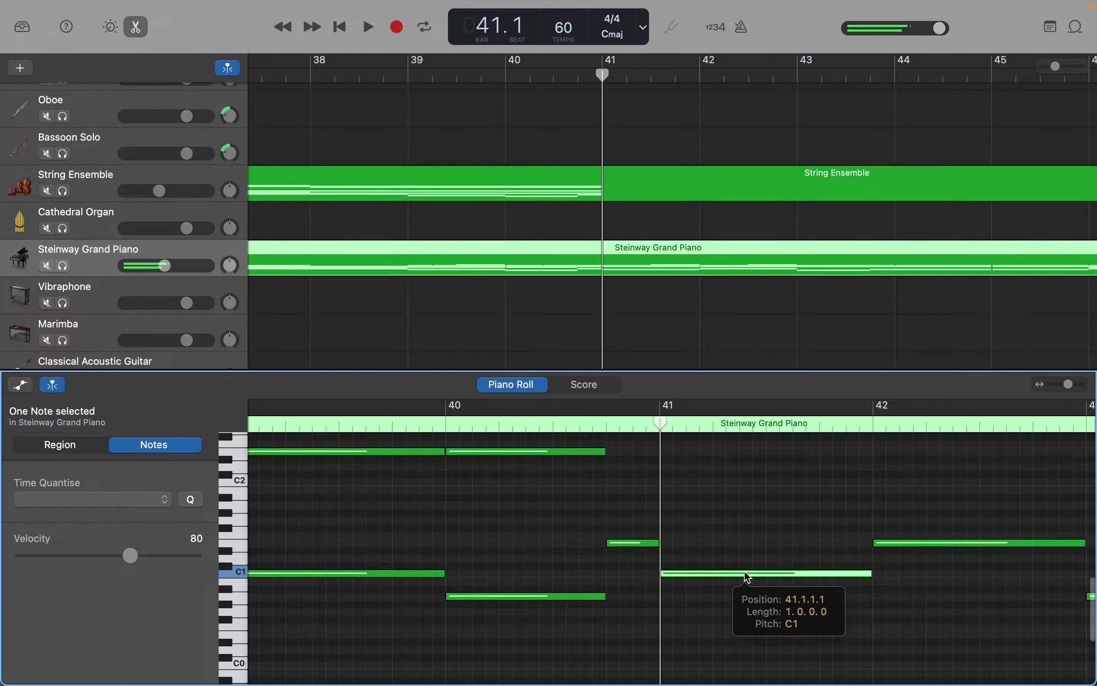
{"action": "left_click", "coordinate": [894, 549]}
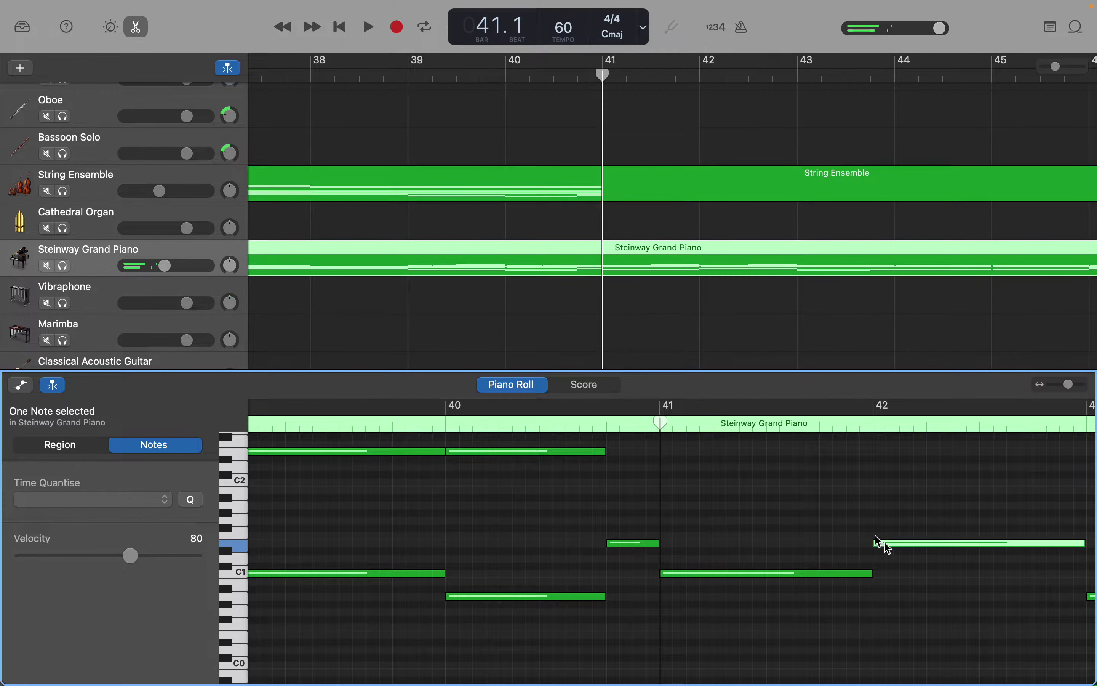
Add one-bar bass notes to the String Ensemble region: C1 at bar 41 and F1 at bar 42
{"action": "left_click", "coordinate": [623, 193]}
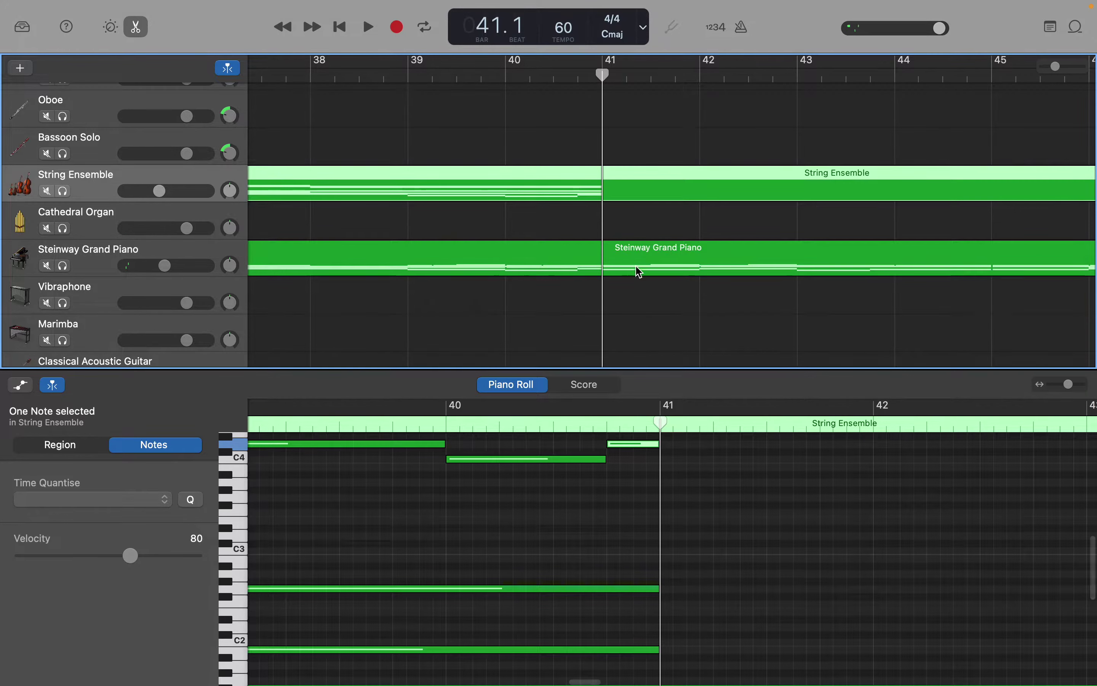
{"action": "scroll", "coordinate": [670, 524], "scroll_direction": "up", "scroll_amount": 3}
{"action": "scroll", "coordinate": [670, 525], "scroll_direction": "down", "scroll_amount": 15}
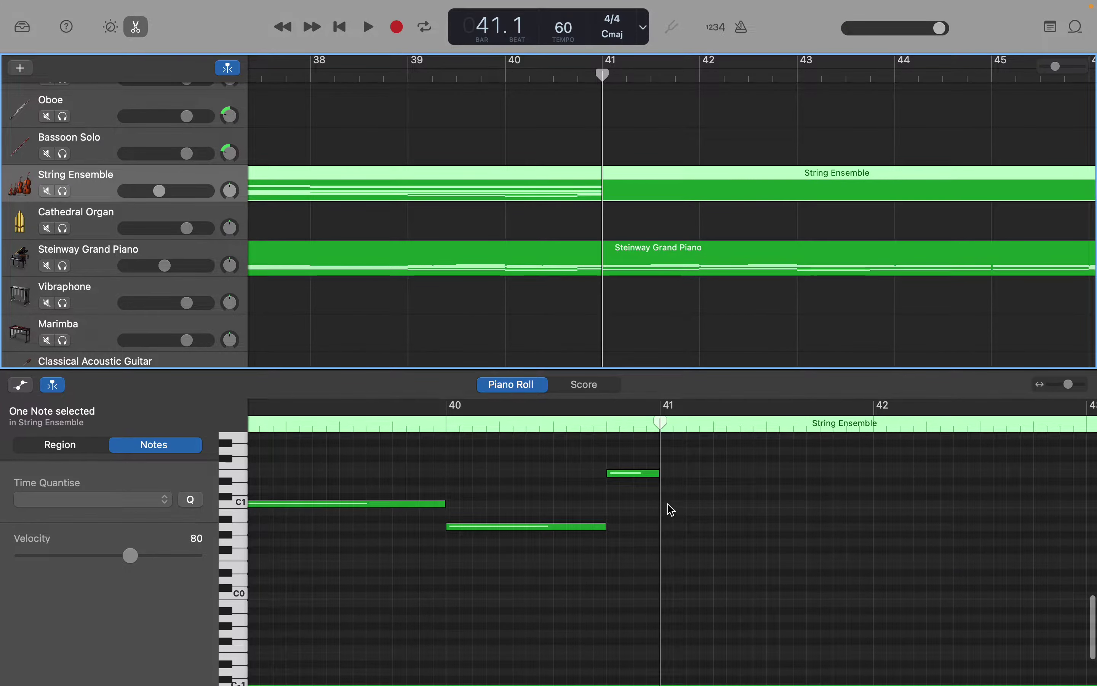
{"action": "left_click", "coordinate": [424, 503]}
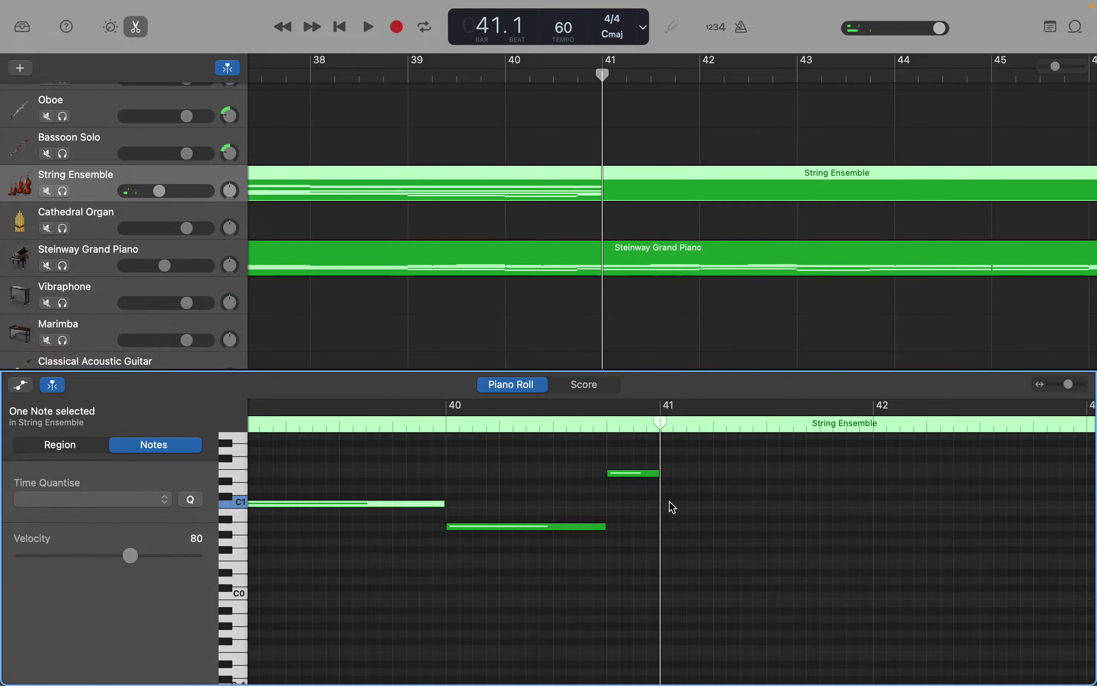
{"action": "right_click", "coordinate": [670, 507]}
{"action": "left_click", "coordinate": [689, 509]}
{"action": "right_click", "coordinate": [883, 471]}
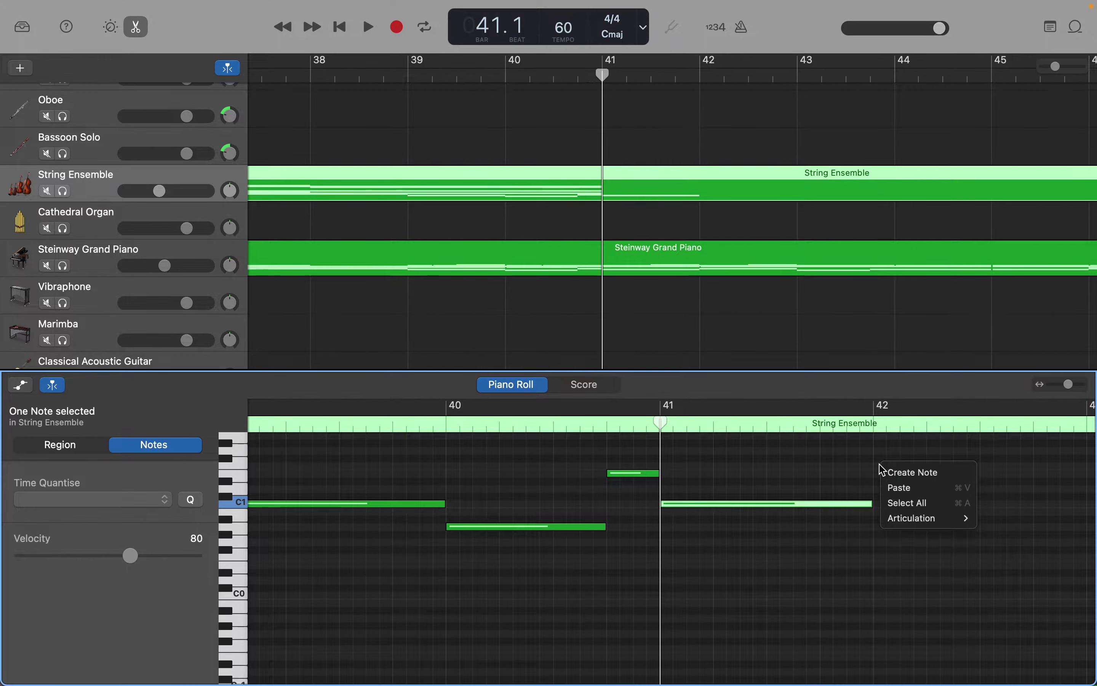
{"action": "left_click", "coordinate": [889, 471]}
Extend the String Ensemble's G2, B1 and D4 notes that end at bar 41 so they last until bar 42
{"action": "scroll", "coordinate": [895, 471], "scroll_direction": "up", "scroll_amount": 3}
{"action": "scroll", "coordinate": [895, 471], "scroll_direction": "up", "scroll_amount": 8}
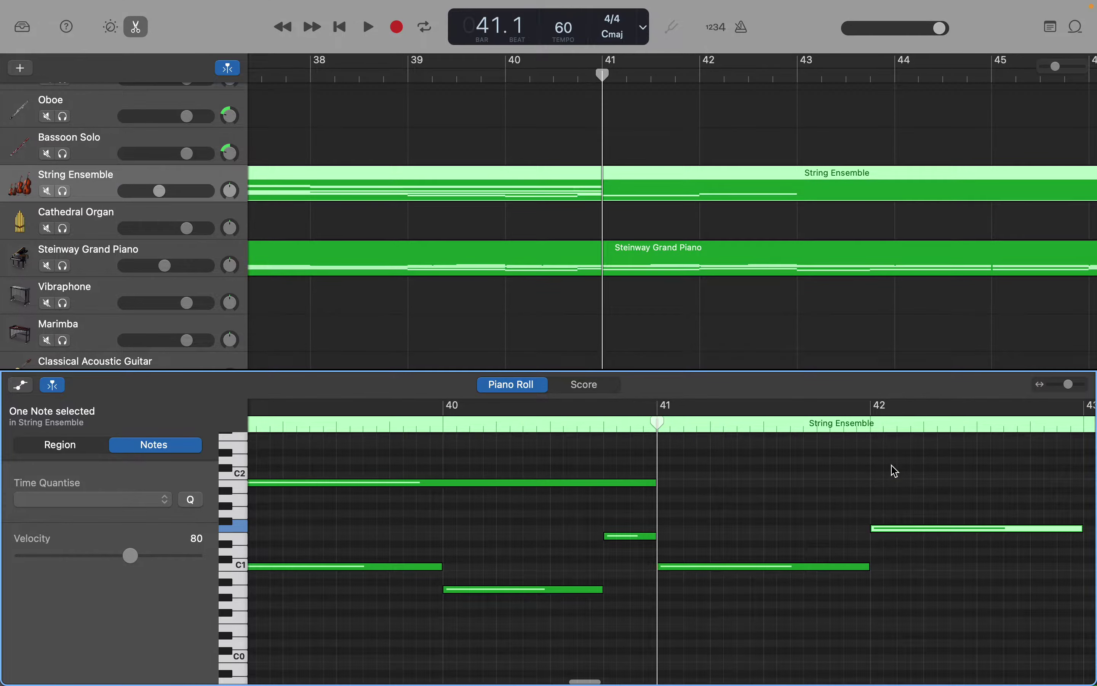
{"action": "scroll", "coordinate": [895, 472], "scroll_direction": "up", "scroll_amount": 1}
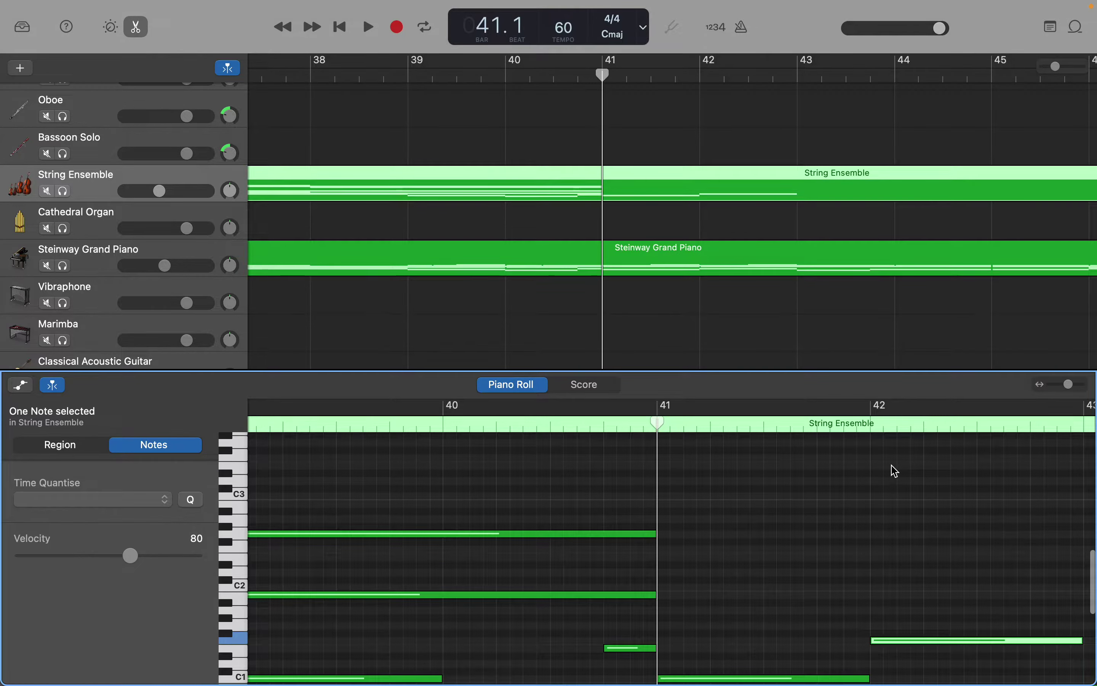
{"action": "scroll", "coordinate": [796, 549], "scroll_direction": "down", "scroll_amount": 1}
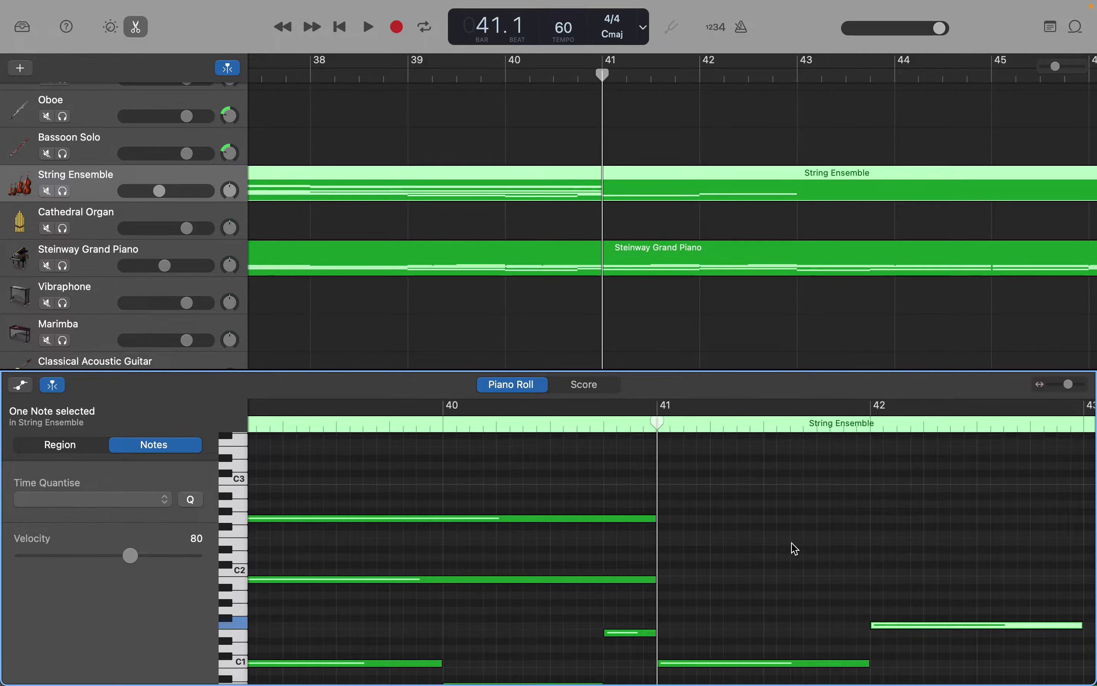
{"action": "scroll", "coordinate": [796, 549], "scroll_direction": "up", "scroll_amount": 1}
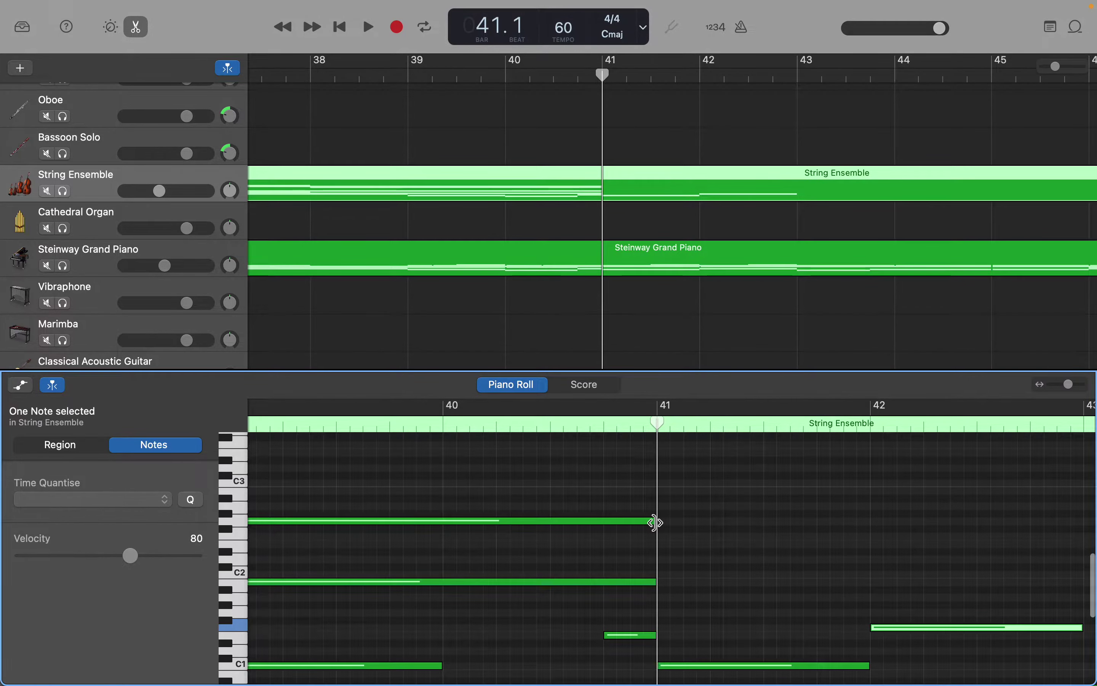
{"action": "left_click_drag", "start_coordinate": [654, 522], "coordinate": [868, 536]}
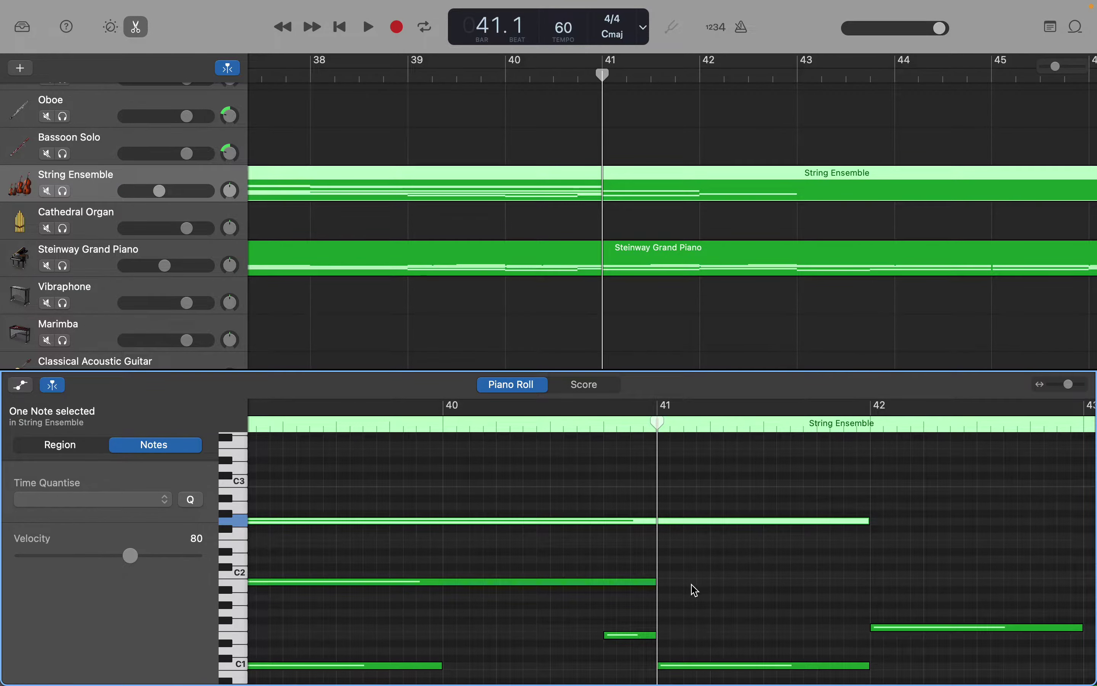
{"action": "left_click_drag", "start_coordinate": [654, 583], "coordinate": [863, 588]}
{"action": "scroll", "coordinate": [864, 592], "scroll_direction": "up", "scroll_amount": 6}
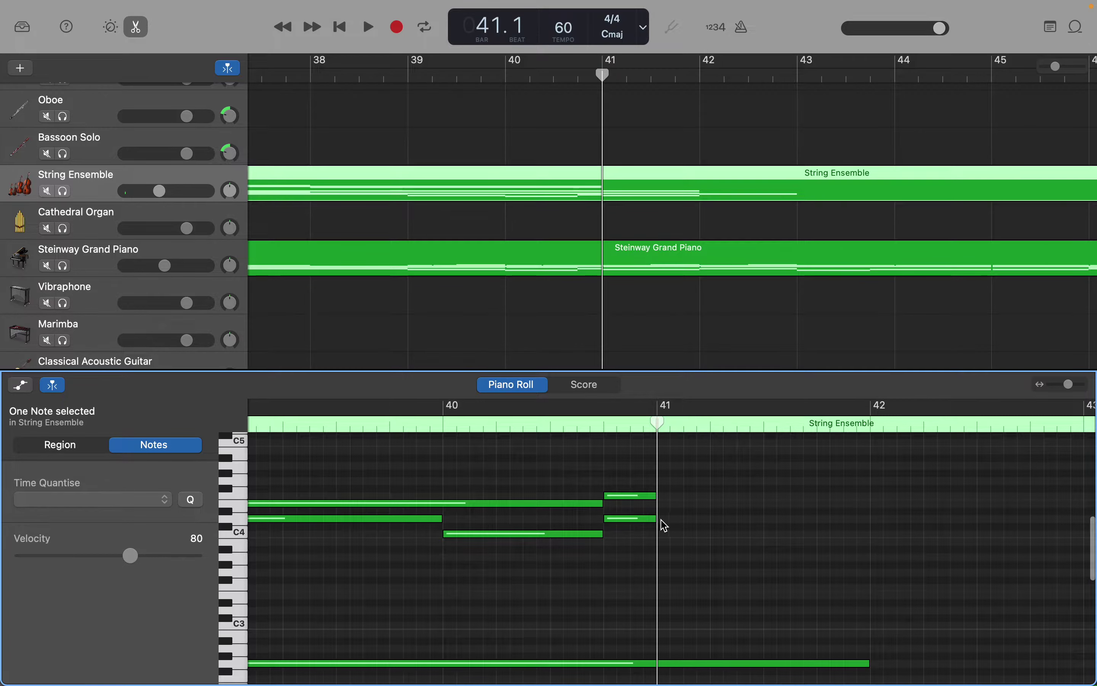
{"action": "left_click_drag", "start_coordinate": [655, 520], "coordinate": [867, 536]}
Add an E4 note at bar 41 in the String Ensemble region and trim it to one bar
{"action": "scroll", "coordinate": [867, 535], "scroll_direction": "down", "scroll_amount": 5}
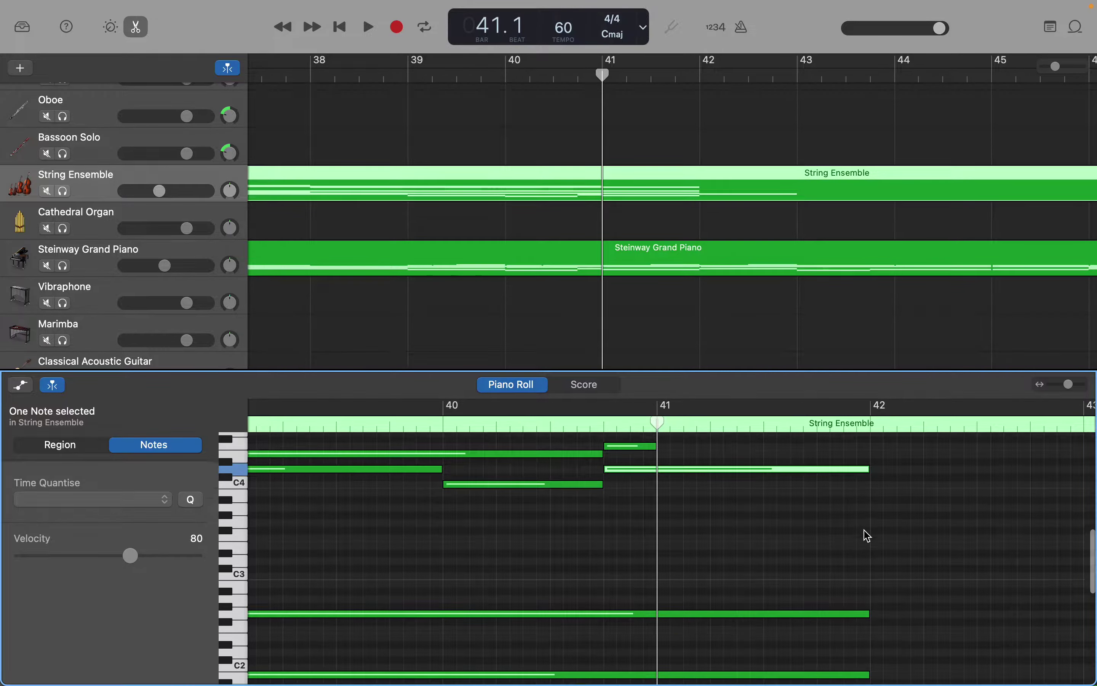
{"action": "scroll", "coordinate": [867, 535], "scroll_direction": "down", "scroll_amount": 3}
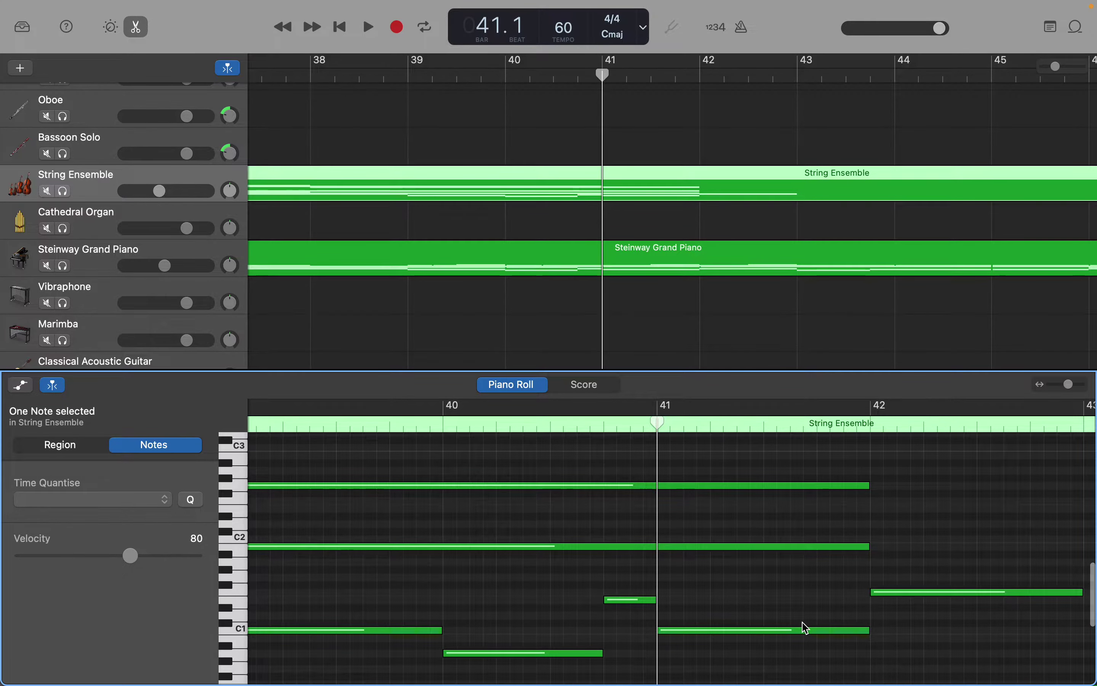
{"action": "scroll", "coordinate": [749, 597], "scroll_direction": "up", "scroll_amount": 8}
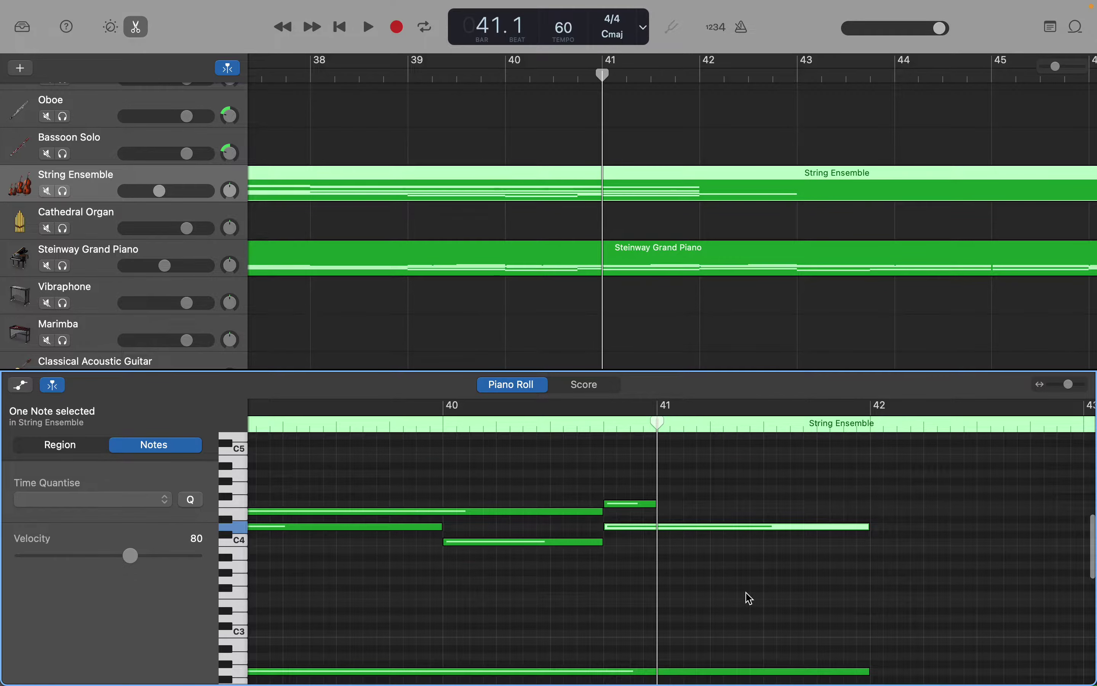
{"action": "right_click", "coordinate": [666, 517]}
{"action": "left_click", "coordinate": [677, 518]}
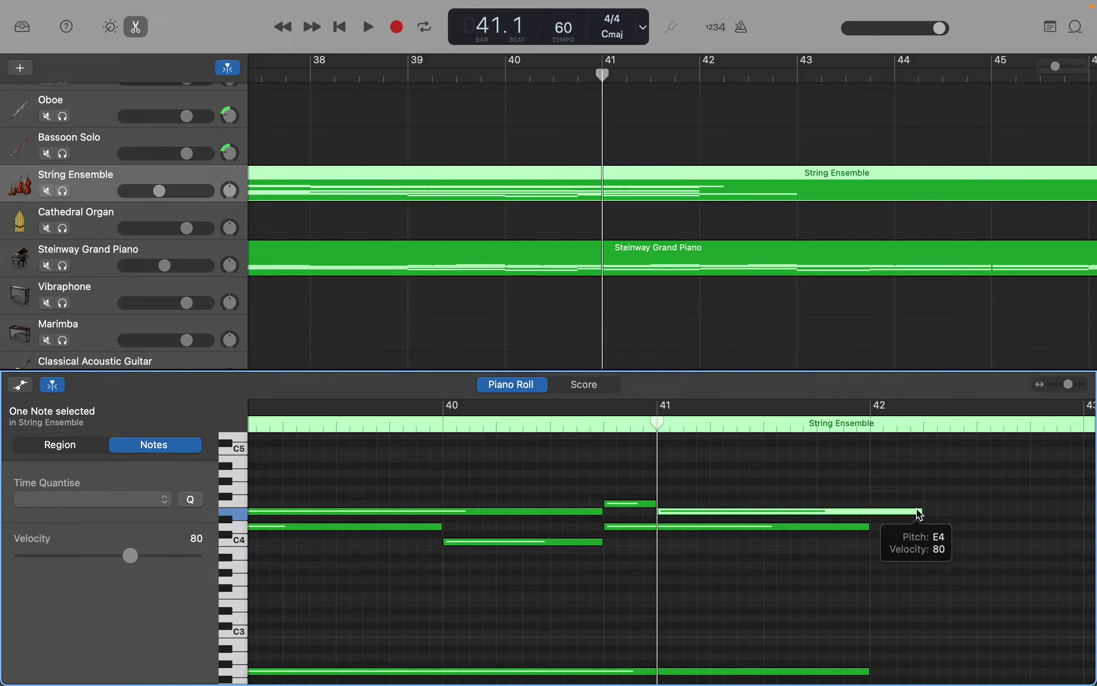
{"action": "left_click_drag", "start_coordinate": [919, 512], "coordinate": [866, 510]}
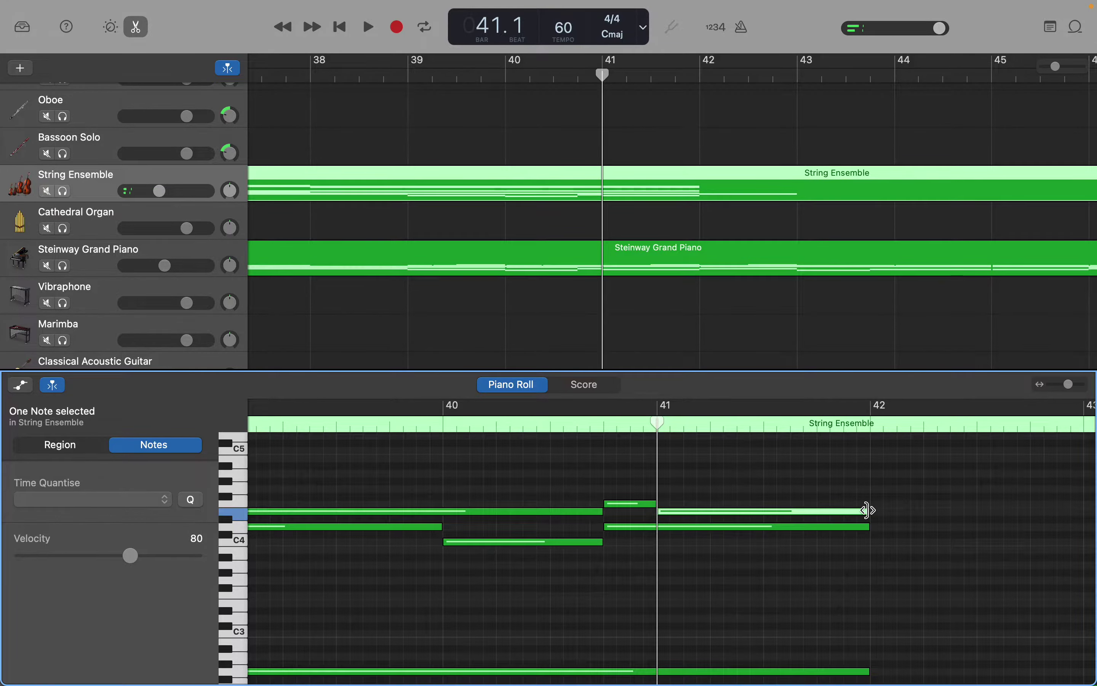
Lengthen the String Ensemble's E4 and G2 notes by one bar so they last until bar 43
{"action": "scroll", "coordinate": [868, 513], "scroll_direction": "down", "scroll_amount": 2}
{"action": "scroll", "coordinate": [870, 514], "scroll_direction": "right", "scroll_amount": 3}
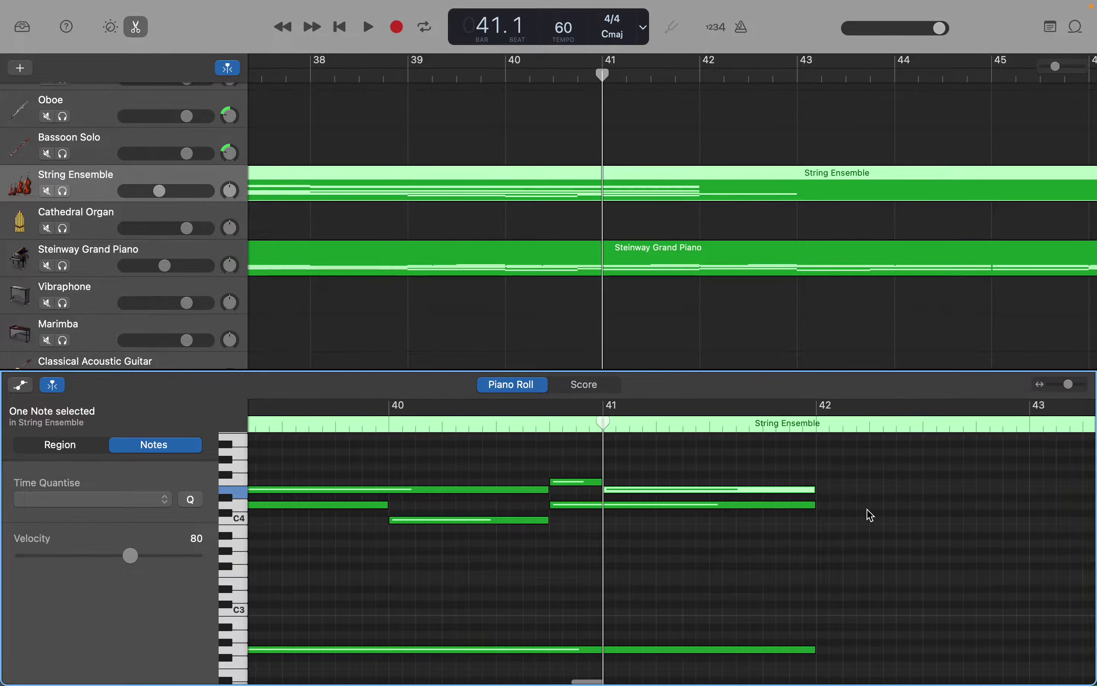
{"action": "scroll", "coordinate": [868, 510], "scroll_direction": "down", "scroll_amount": 2}
{"action": "scroll", "coordinate": [867, 510], "scroll_direction": "right", "scroll_amount": 3}
{"action": "scroll", "coordinate": [867, 510], "scroll_direction": "down", "scroll_amount": 3}
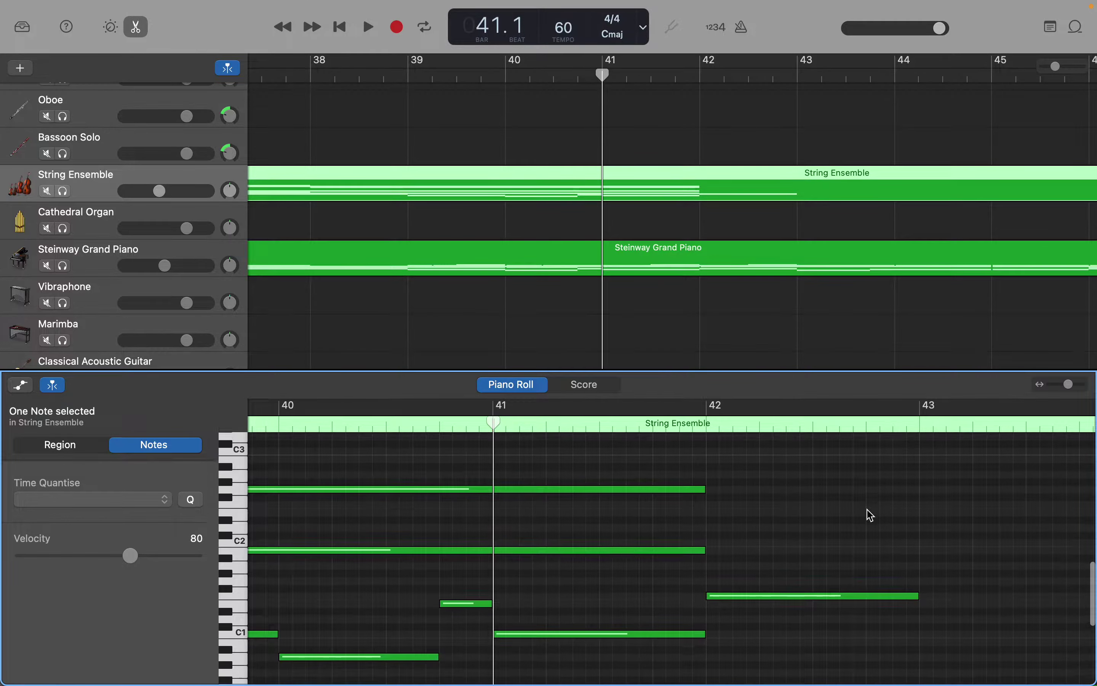
{"action": "scroll", "coordinate": [870, 515], "scroll_direction": "right", "scroll_amount": 2}
{"action": "scroll", "coordinate": [870, 515], "scroll_direction": "up", "scroll_amount": 4}
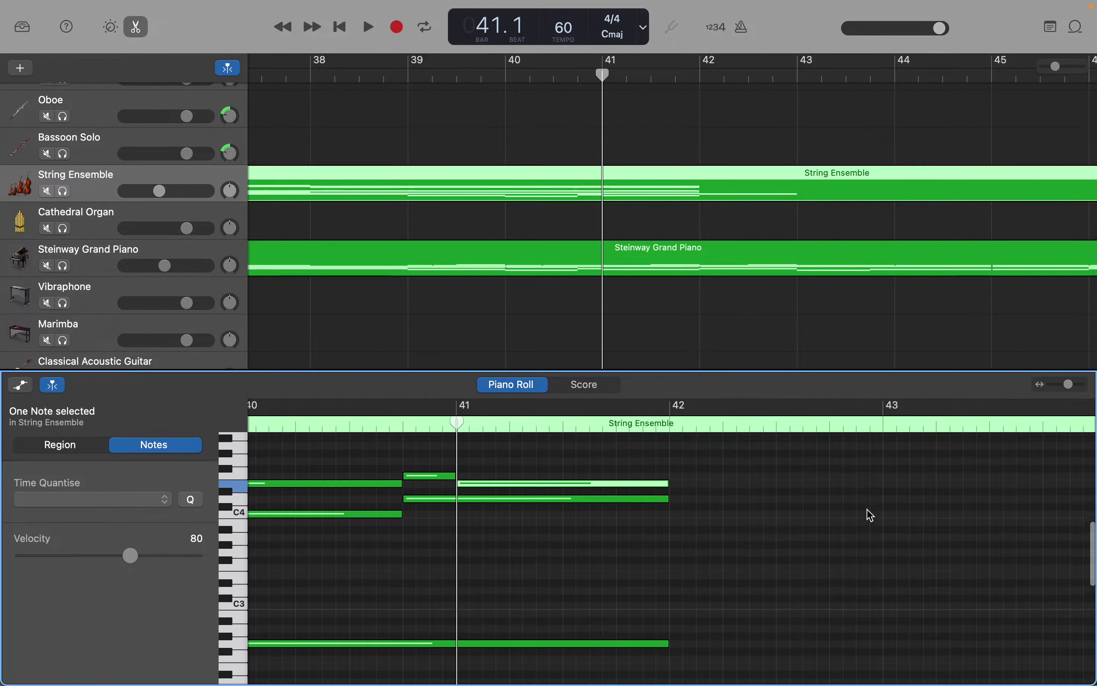
{"action": "scroll", "coordinate": [871, 515], "scroll_direction": "down", "scroll_amount": 3}
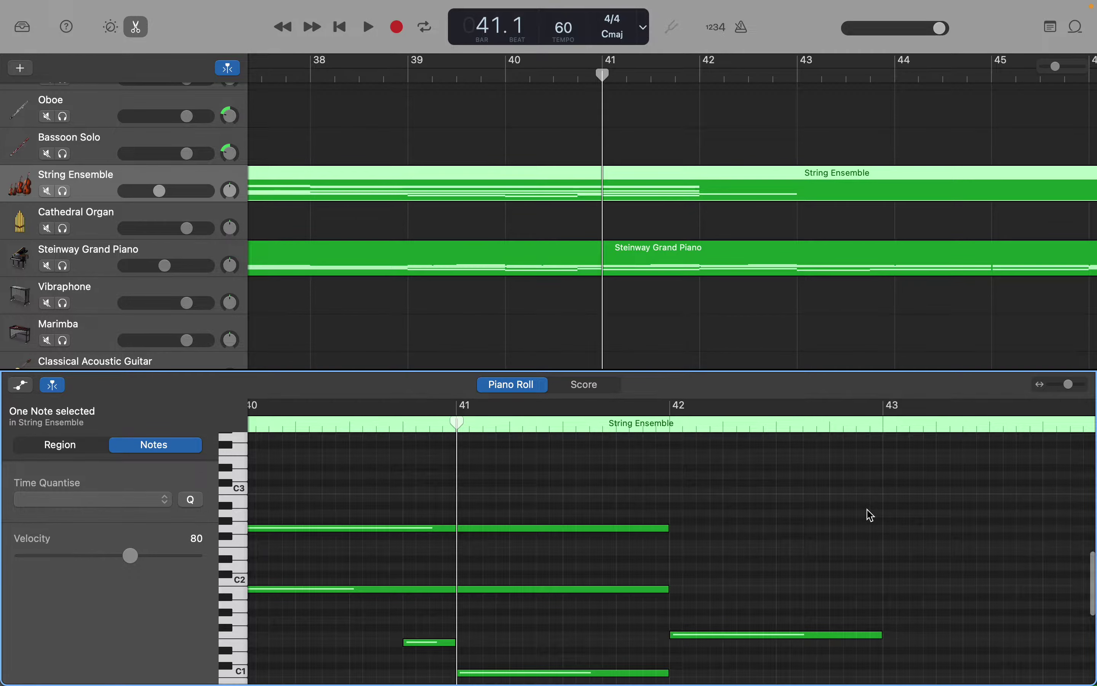
{"action": "scroll", "coordinate": [871, 515], "scroll_direction": "down", "scroll_amount": 1}
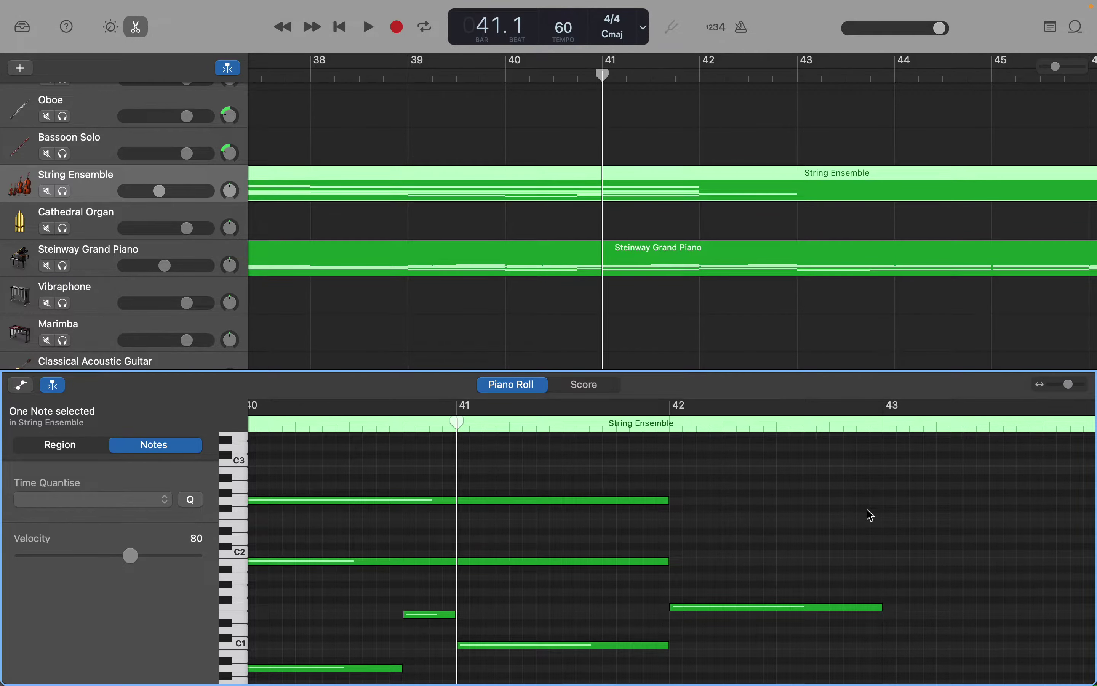
{"action": "scroll", "coordinate": [870, 515], "scroll_direction": "up", "scroll_amount": 1}
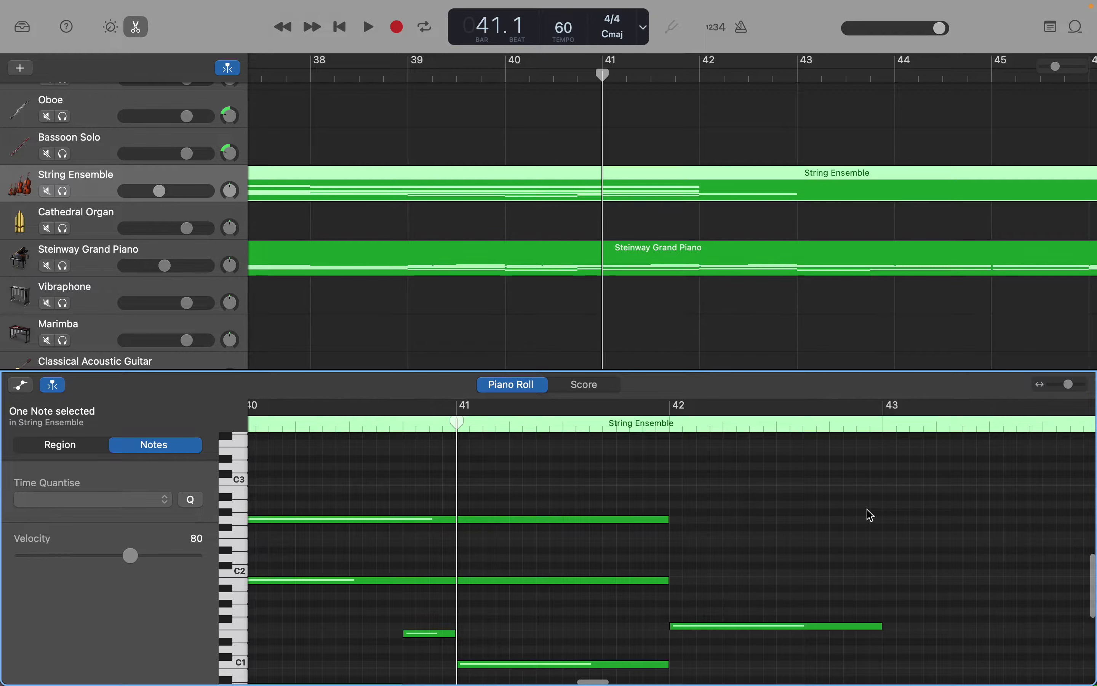
{"action": "scroll", "coordinate": [871, 515], "scroll_direction": "up", "scroll_amount": 7}
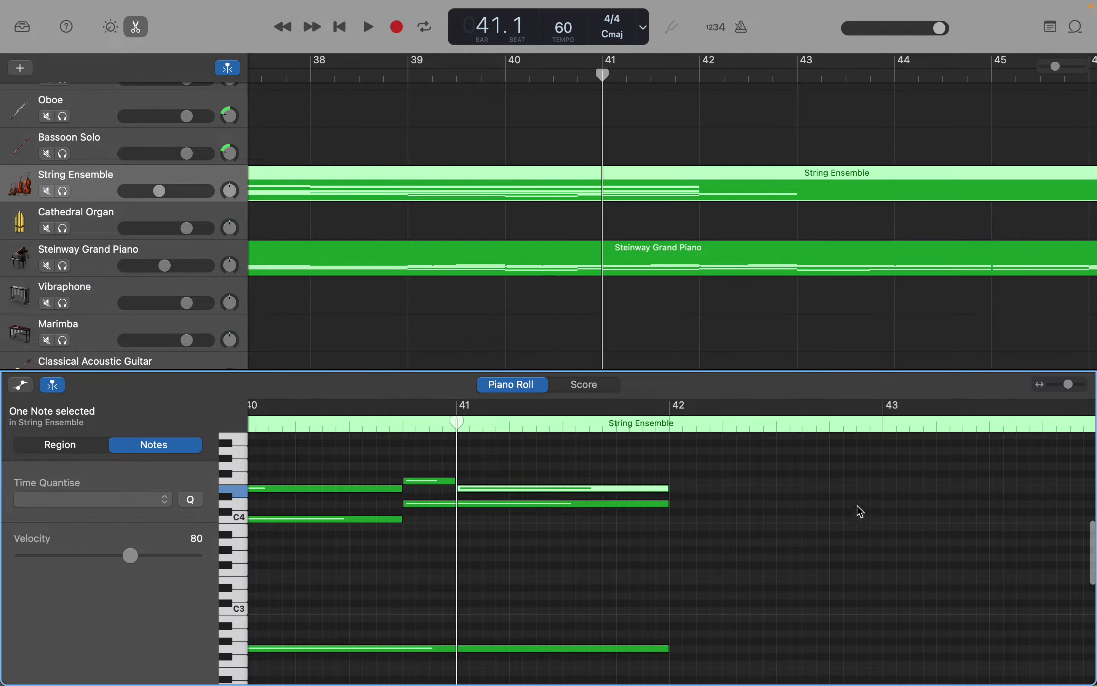
{"action": "left_click_drag", "start_coordinate": [669, 489], "coordinate": [880, 490]}
{"action": "scroll", "coordinate": [869, 449], "scroll_direction": "down", "scroll_amount": 6}
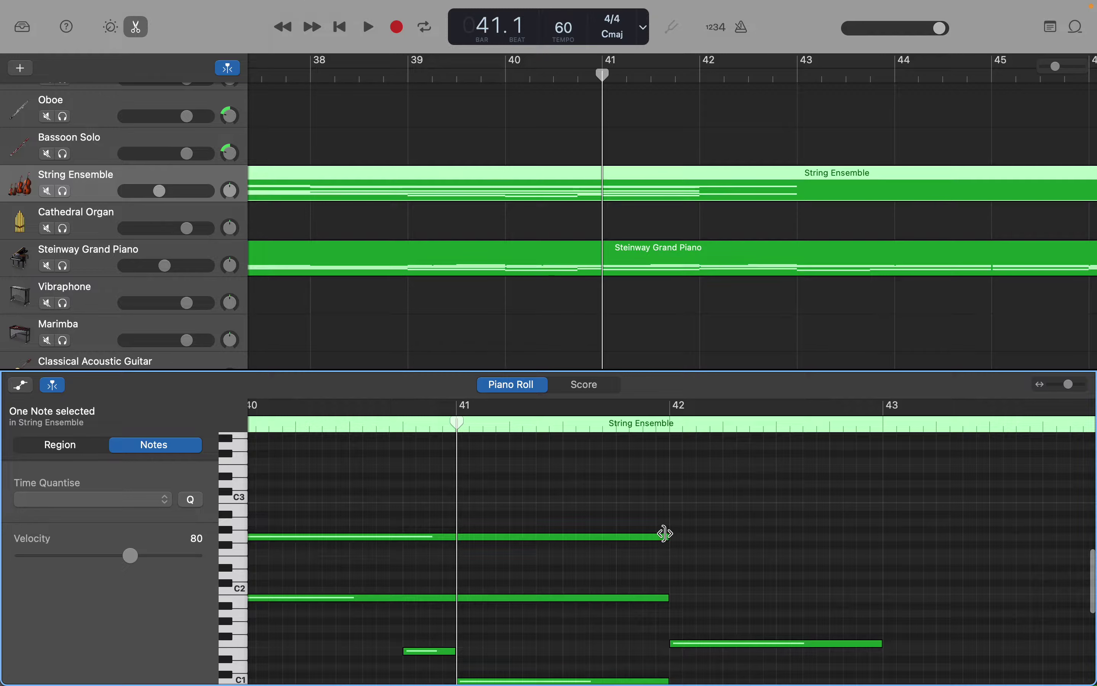
{"action": "left_click_drag", "start_coordinate": [664, 534], "coordinate": [876, 537]}
Add an A1 note at bar 42 in the String Ensemble region and shorten it to end at bar 43
{"action": "scroll", "coordinate": [826, 581], "scroll_direction": "down", "scroll_amount": 2}
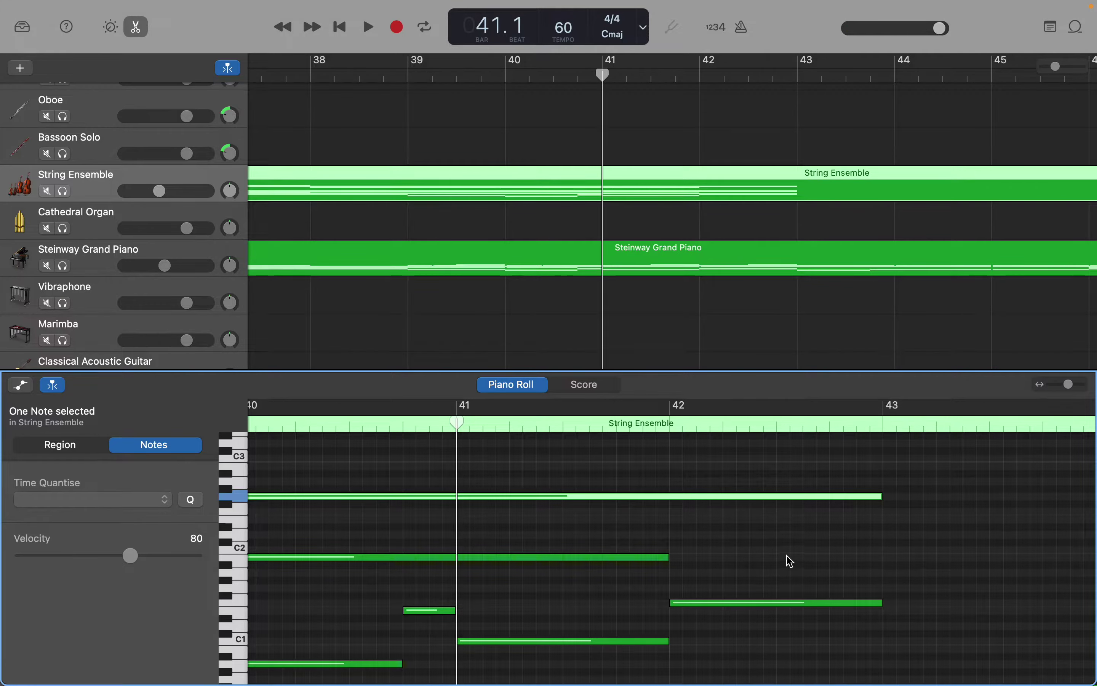
{"action": "scroll", "coordinate": [789, 559], "scroll_direction": "up", "scroll_amount": 10}
{"action": "scroll", "coordinate": [789, 560], "scroll_direction": "down", "scroll_amount": 4}
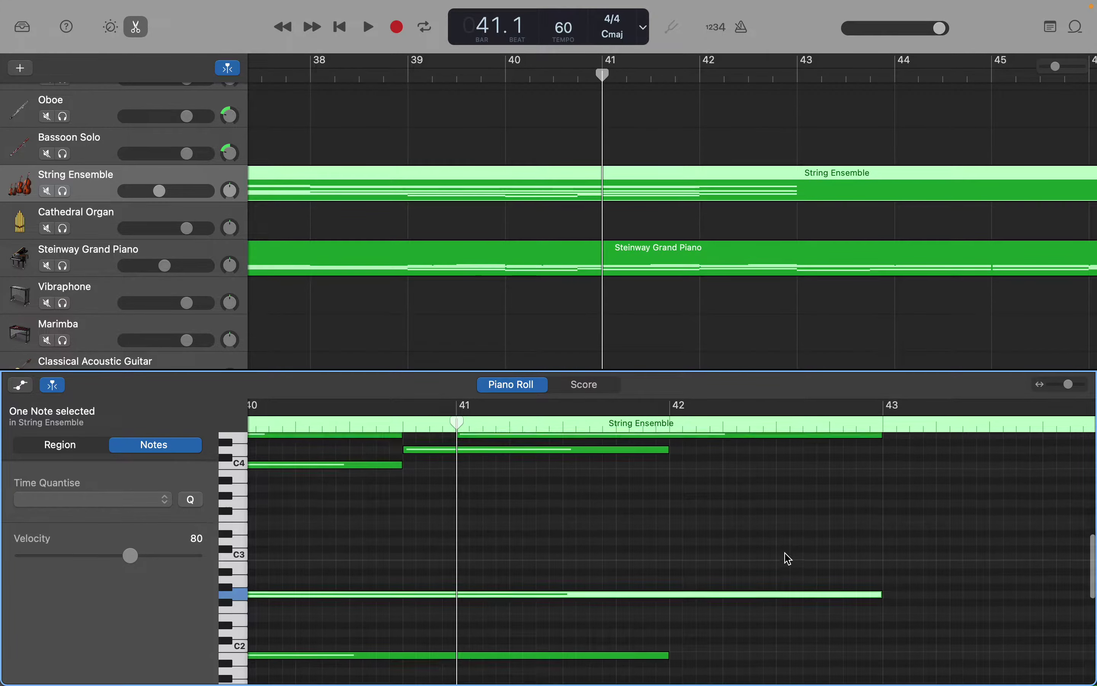
{"action": "scroll", "coordinate": [789, 559], "scroll_direction": "down", "scroll_amount": 8}
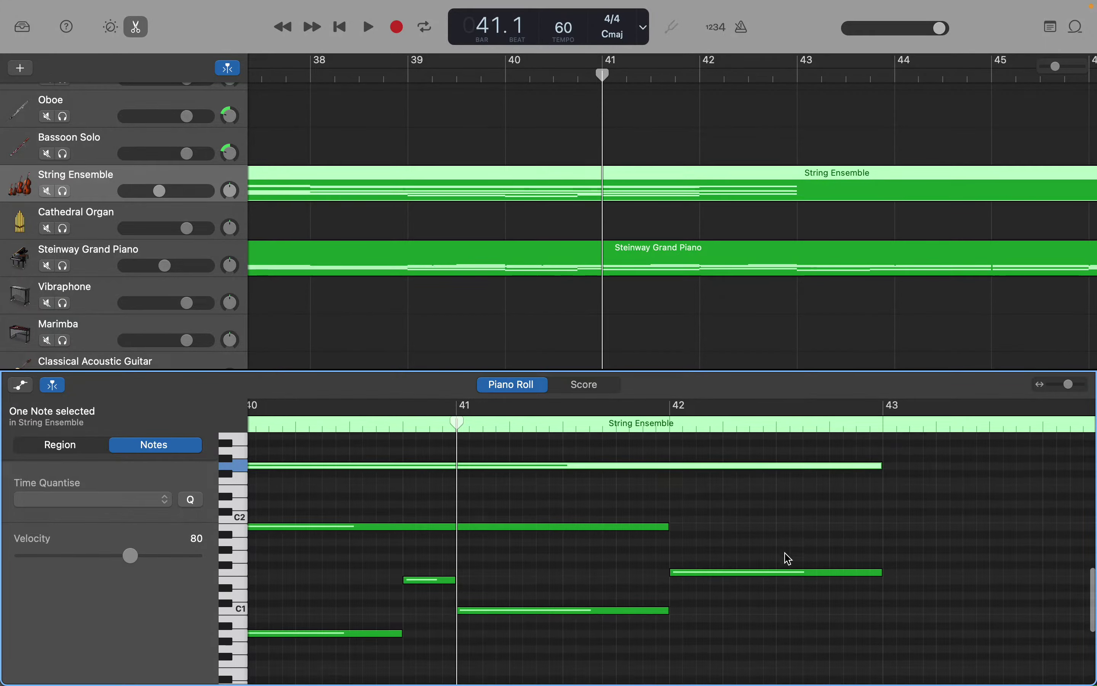
{"action": "right_click", "coordinate": [679, 544]}
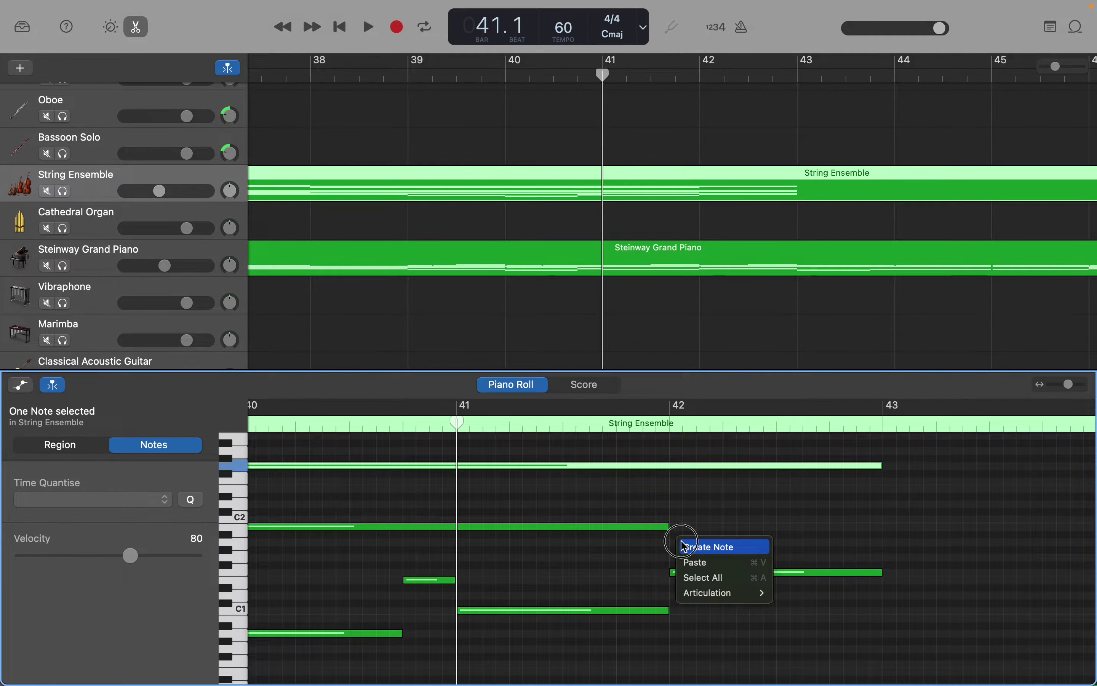
{"action": "left_click", "coordinate": [684, 546]}
{"action": "scroll", "coordinate": [861, 545], "scroll_direction": "right", "scroll_amount": 10}
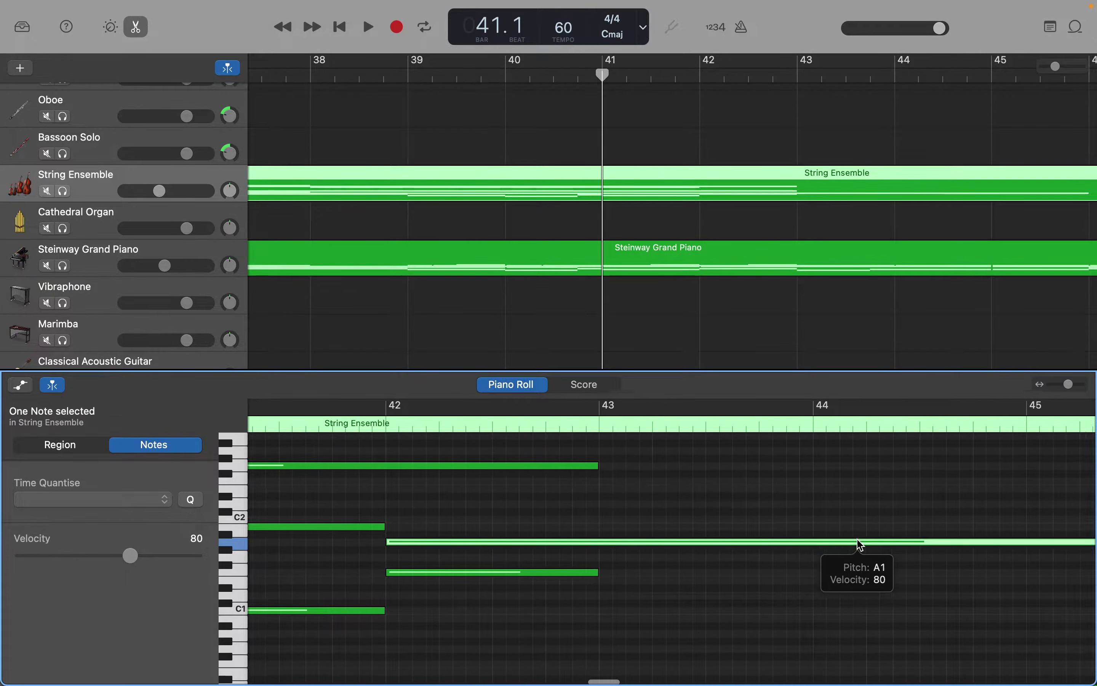
{"action": "scroll", "coordinate": [884, 544], "scroll_direction": "right", "scroll_amount": 1}
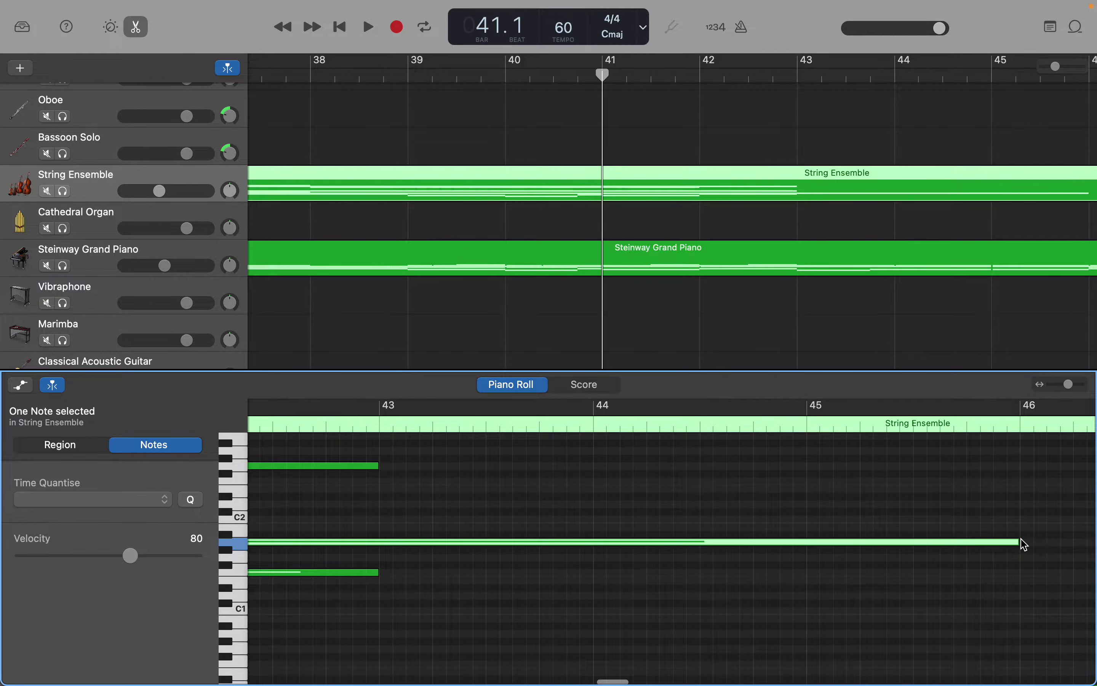
{"action": "left_click_drag", "start_coordinate": [1016, 540], "coordinate": [381, 544]}
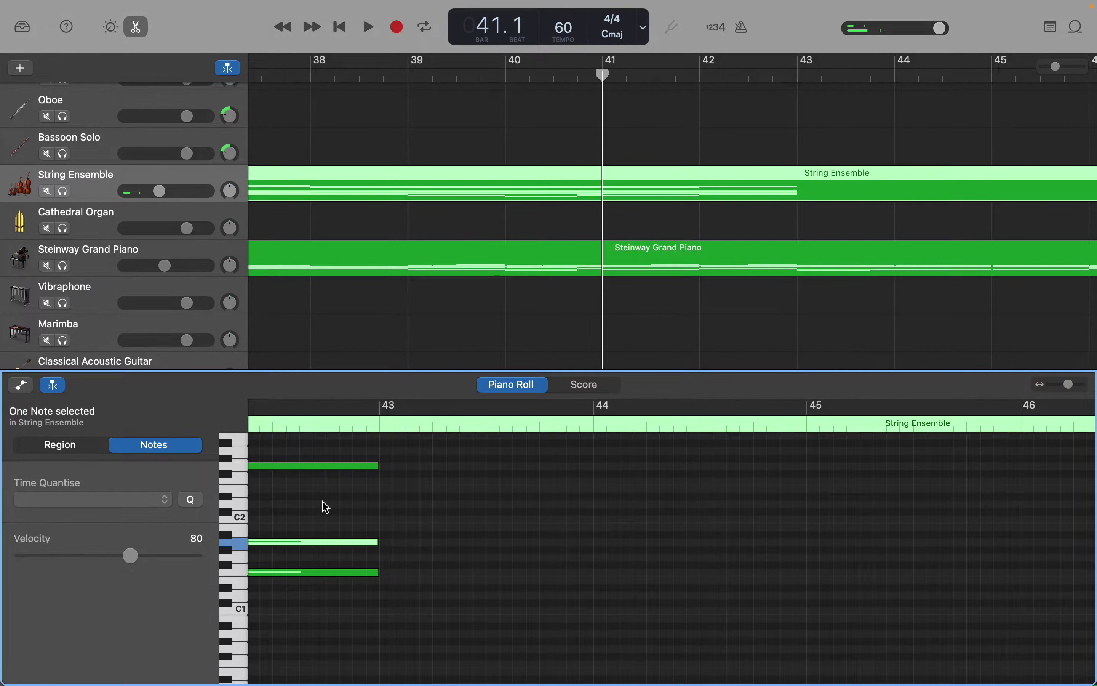
Add a one-bar C4 note at bar 42 in the String Ensemble region
{"action": "scroll", "coordinate": [324, 503], "scroll_direction": "left", "scroll_amount": 5}
{"action": "scroll", "coordinate": [326, 506], "scroll_direction": "left", "scroll_amount": 2}
{"action": "scroll", "coordinate": [325, 506], "scroll_direction": "up", "scroll_amount": 10}
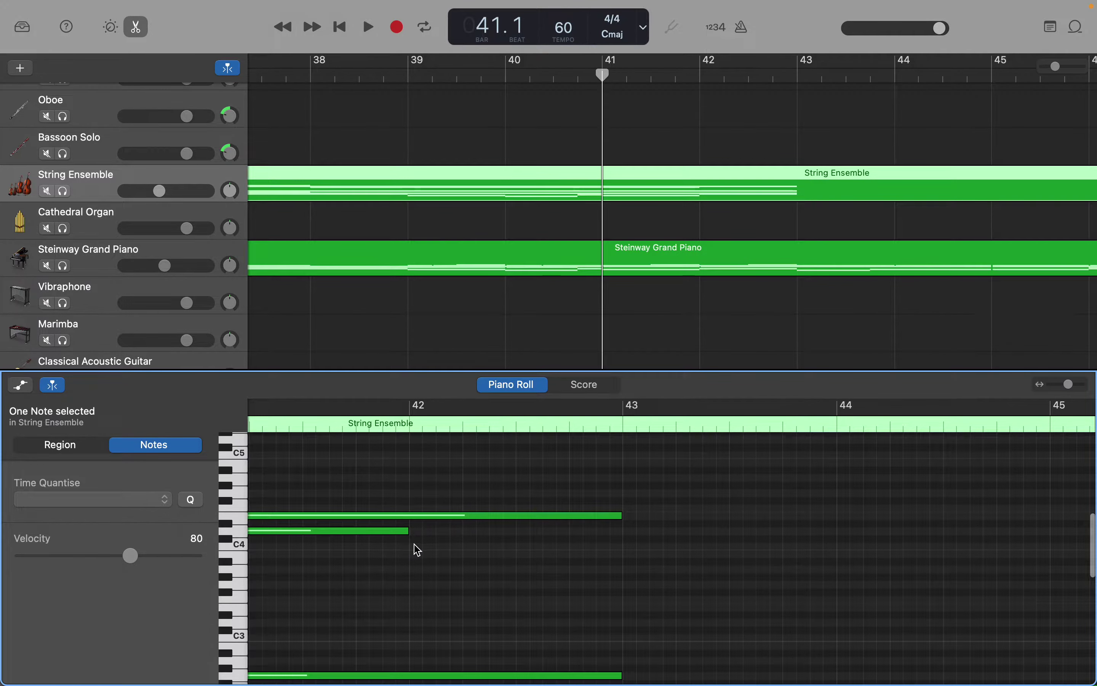
{"action": "right_click", "coordinate": [417, 550]}
{"action": "left_click", "coordinate": [428, 553]}
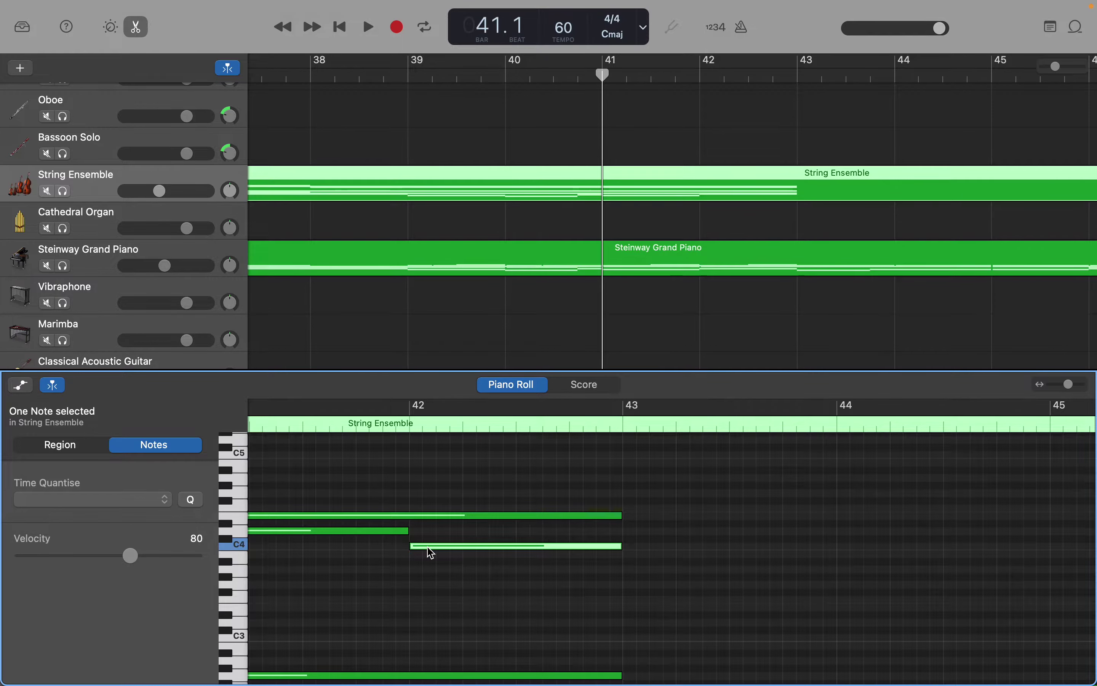
Move the playhead to bar 43 and show the Steinway Grand Piano region's bass notes there in the piano roll
{"action": "scroll", "coordinate": [432, 552], "scroll_direction": "down", "scroll_amount": 3}
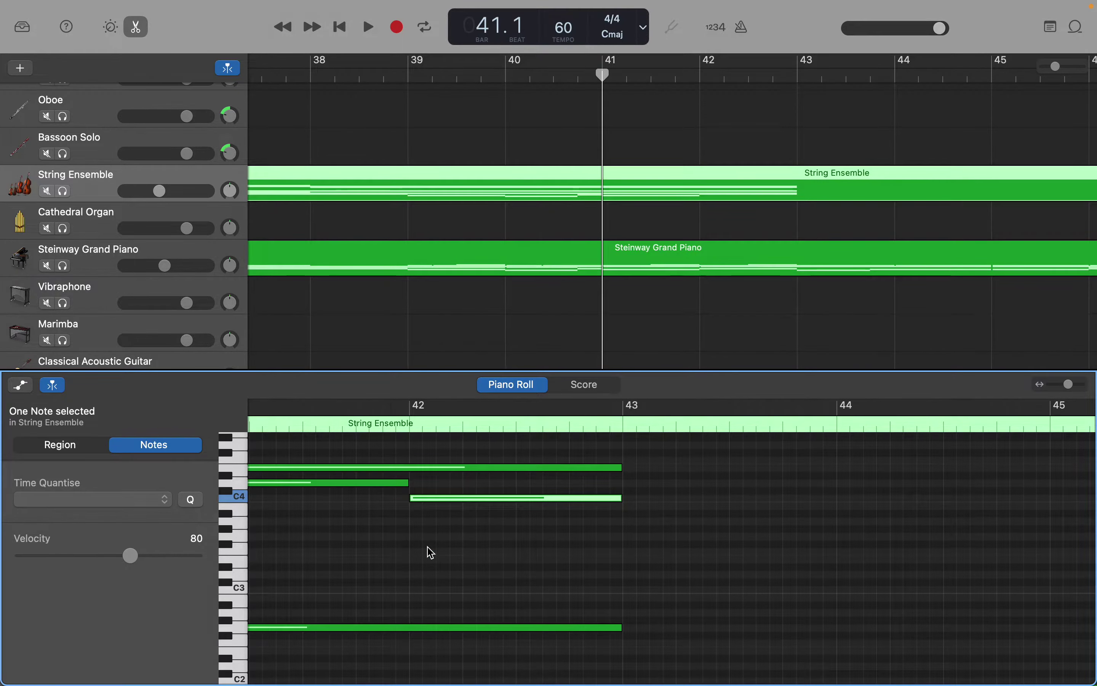
{"action": "scroll", "coordinate": [432, 552], "scroll_direction": "down", "scroll_amount": 1}
{"action": "scroll", "coordinate": [428, 551], "scroll_direction": "left", "scroll_amount": 3}
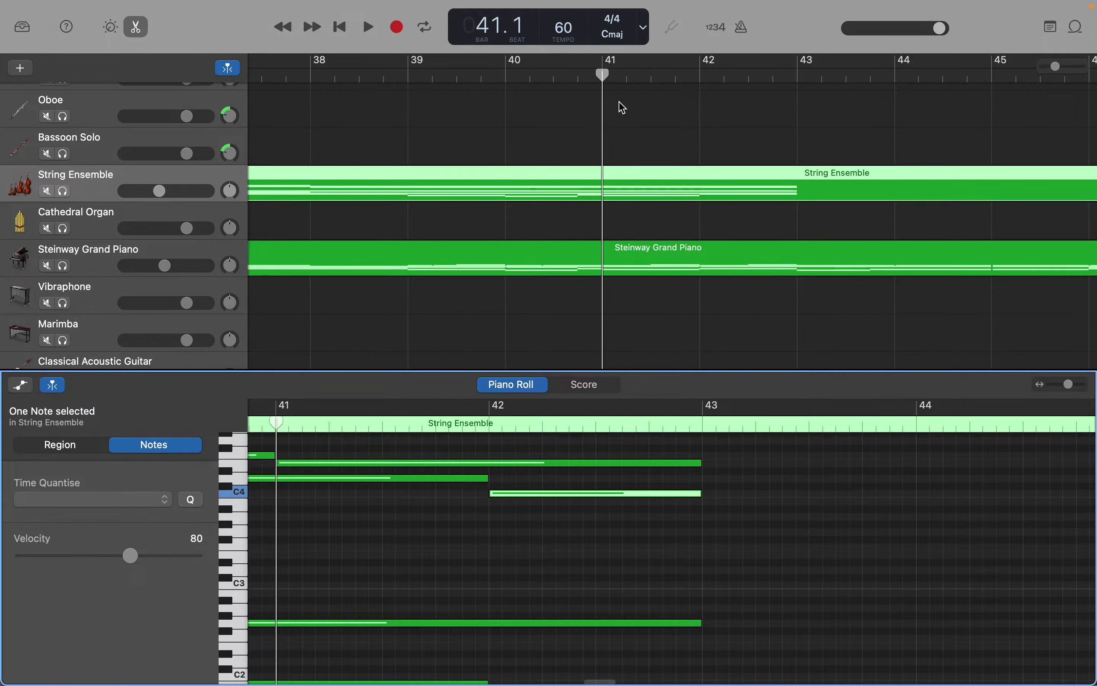
{"action": "left_click_drag", "start_coordinate": [606, 77], "coordinate": [796, 74]}
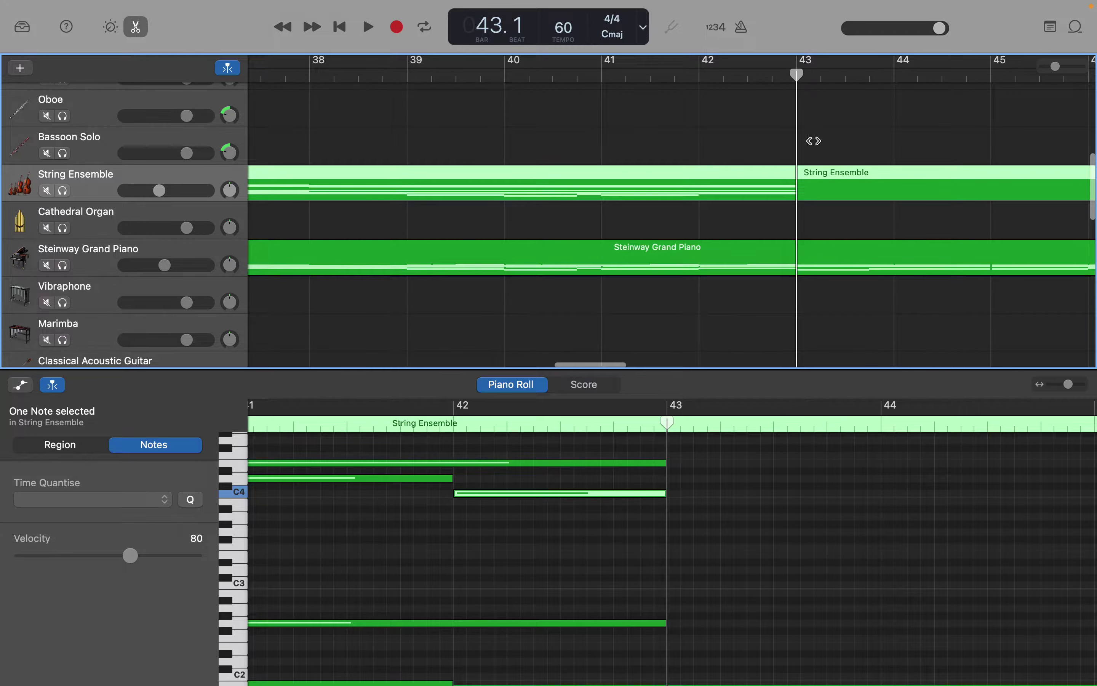
{"action": "left_click", "coordinate": [828, 260]}
{"action": "scroll", "coordinate": [787, 447], "scroll_direction": "right", "scroll_amount": 5}
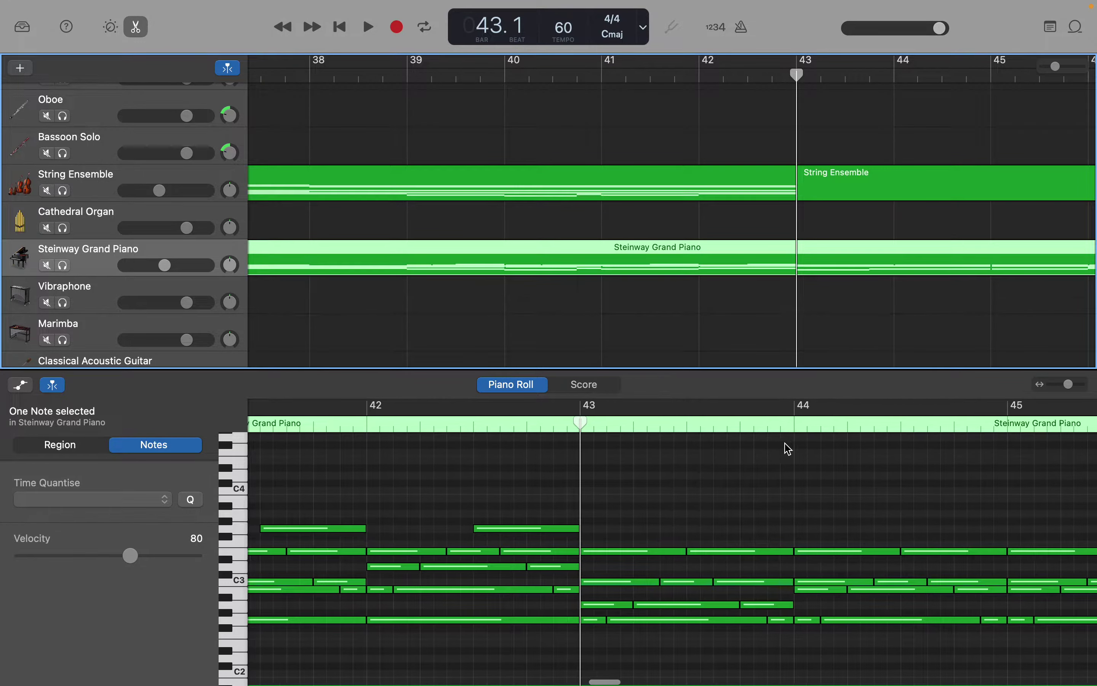
{"action": "scroll", "coordinate": [788, 448], "scroll_direction": "down", "scroll_amount": 1}
{"action": "scroll", "coordinate": [788, 448], "scroll_direction": "down", "scroll_amount": 6}
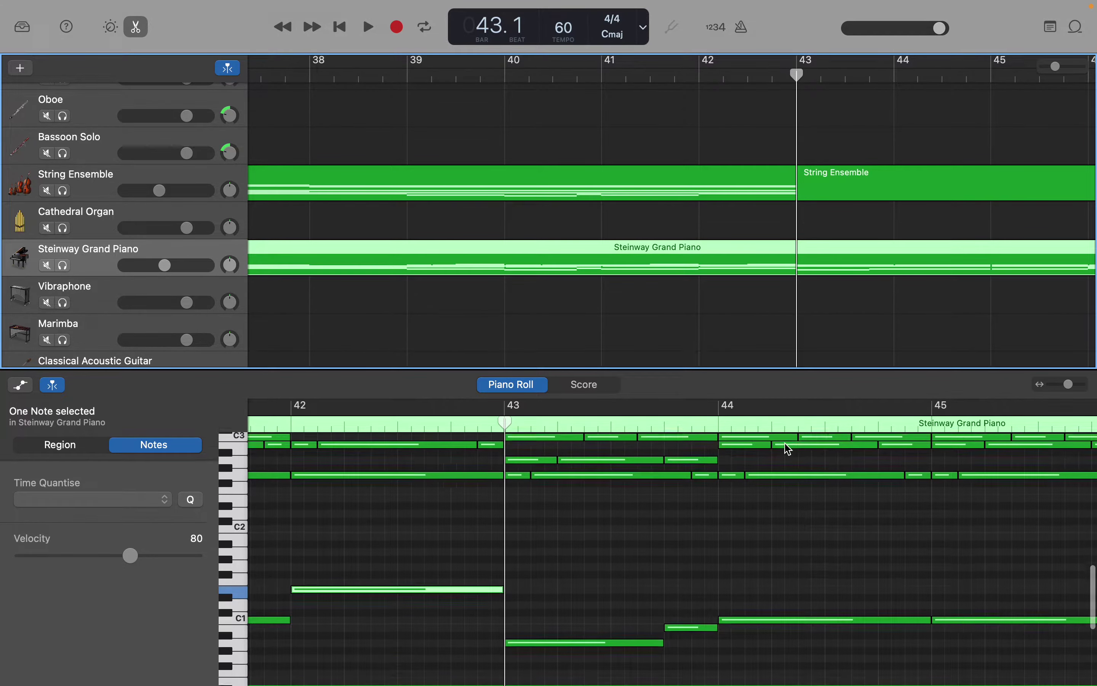
Audition the Steinway Grand Piano's bass notes across bars 43 and 44 and the last A2 note in bar 43
{"action": "left_click", "coordinate": [622, 642]}
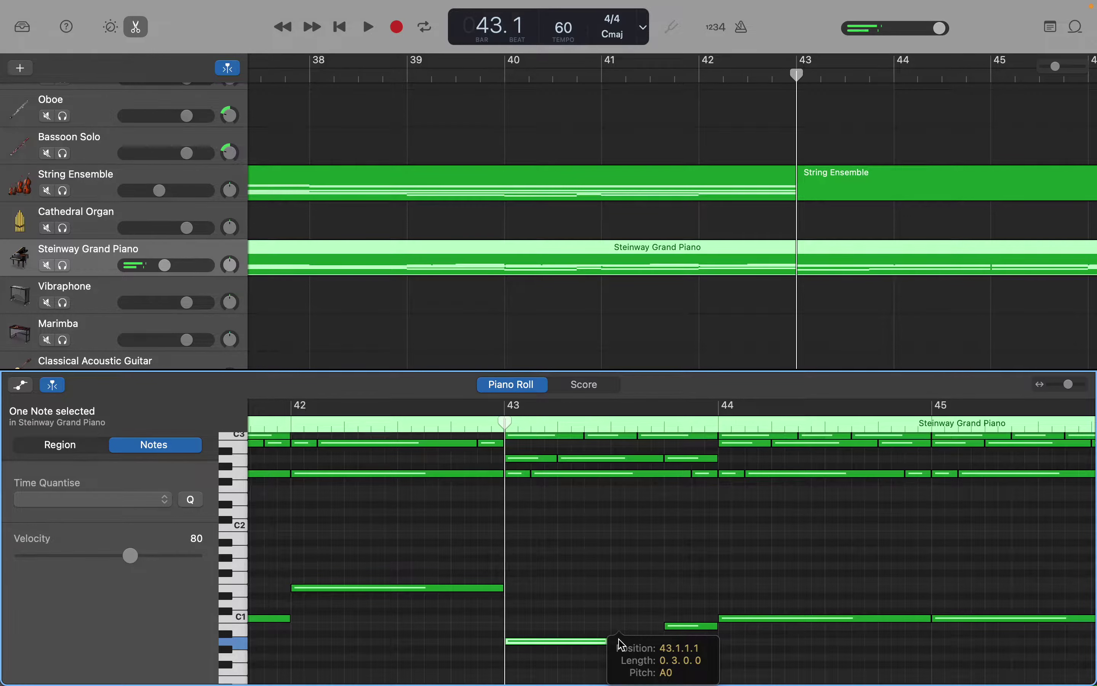
{"action": "left_click_drag", "start_coordinate": [622, 644], "coordinate": [664, 642]}
{"action": "left_click", "coordinate": [689, 629]}
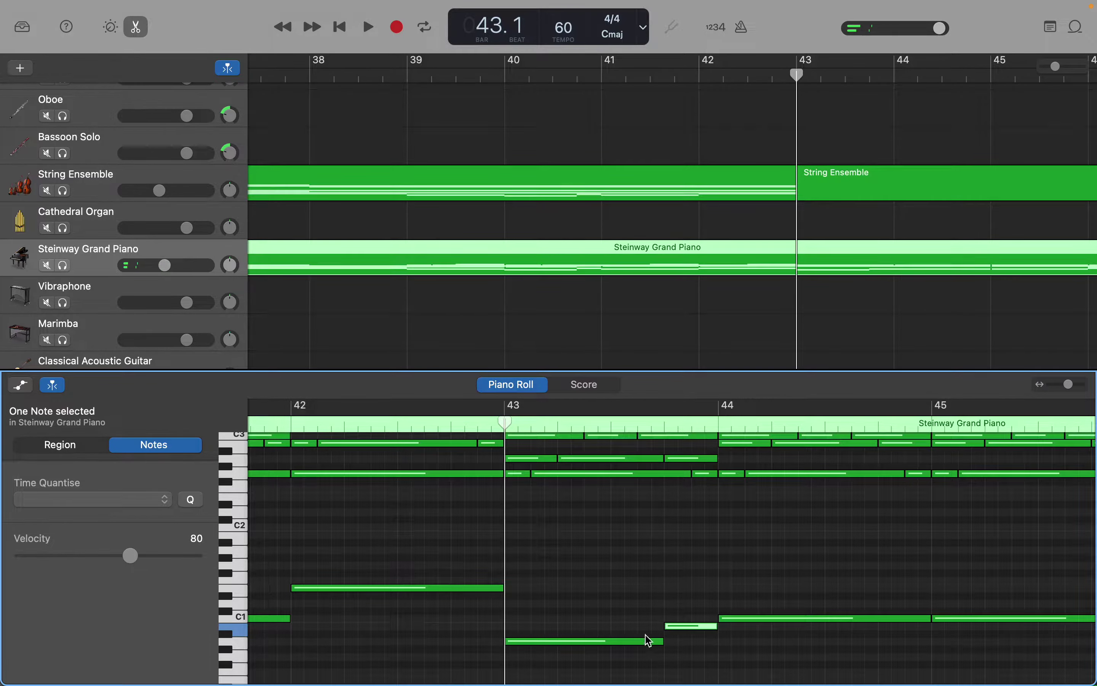
{"action": "left_click", "coordinate": [639, 642]}
{"action": "left_click", "coordinate": [690, 628]}
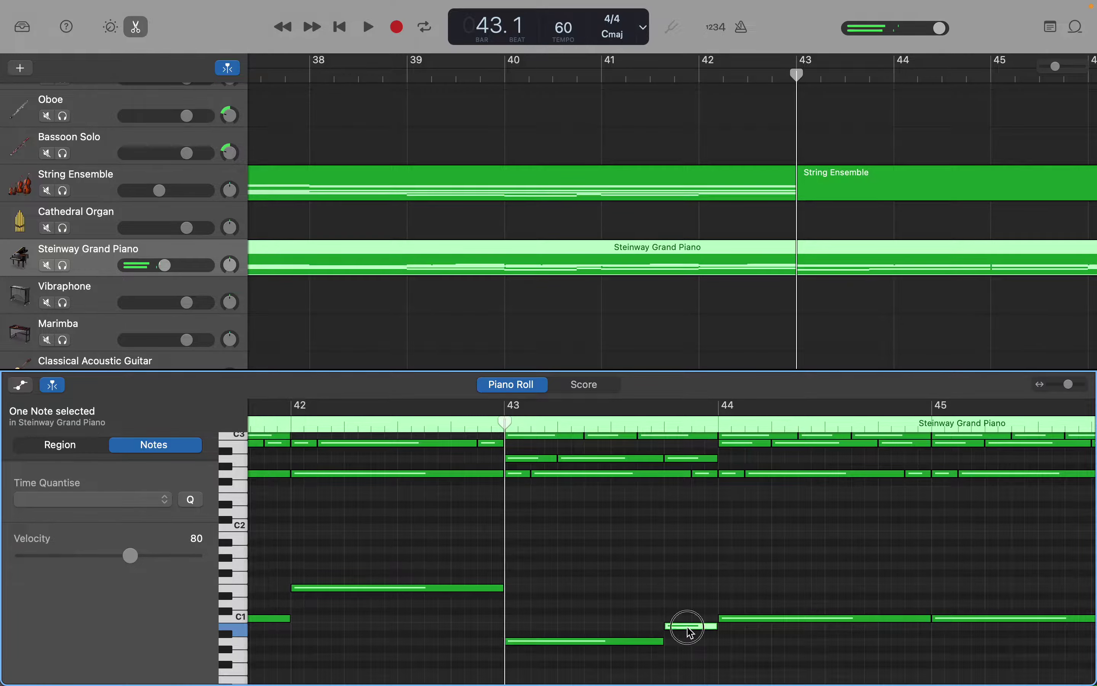
{"action": "left_click", "coordinate": [732, 619]}
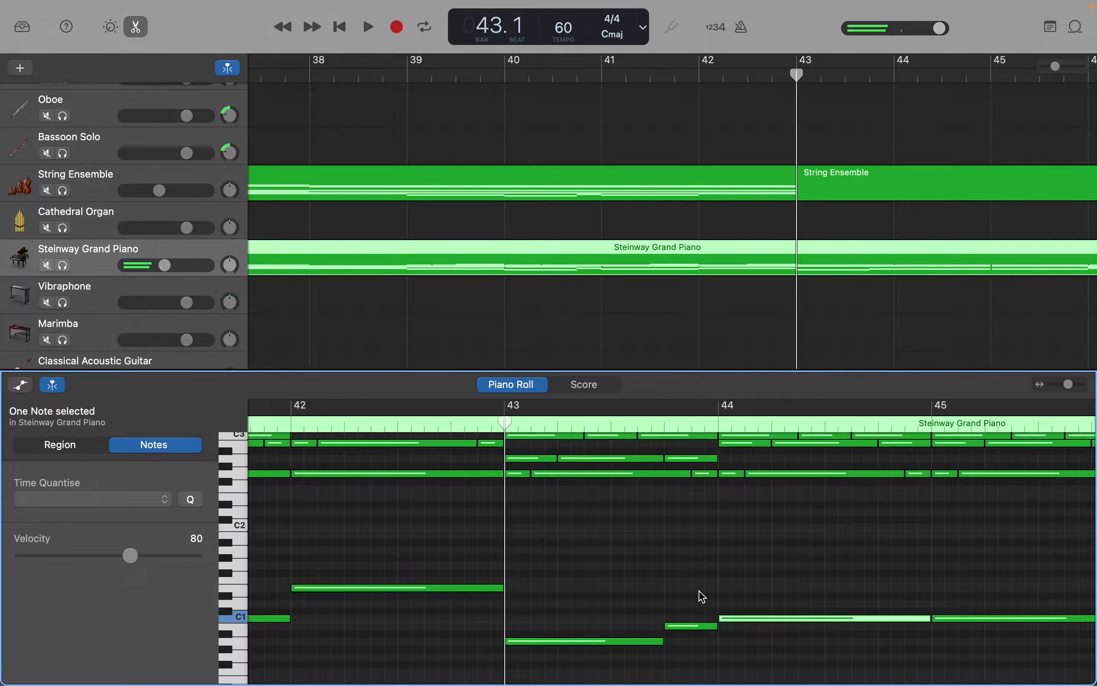
{"action": "scroll", "coordinate": [702, 597], "scroll_direction": "up", "scroll_amount": 3}
{"action": "scroll", "coordinate": [702, 597], "scroll_direction": "up", "scroll_amount": 3}
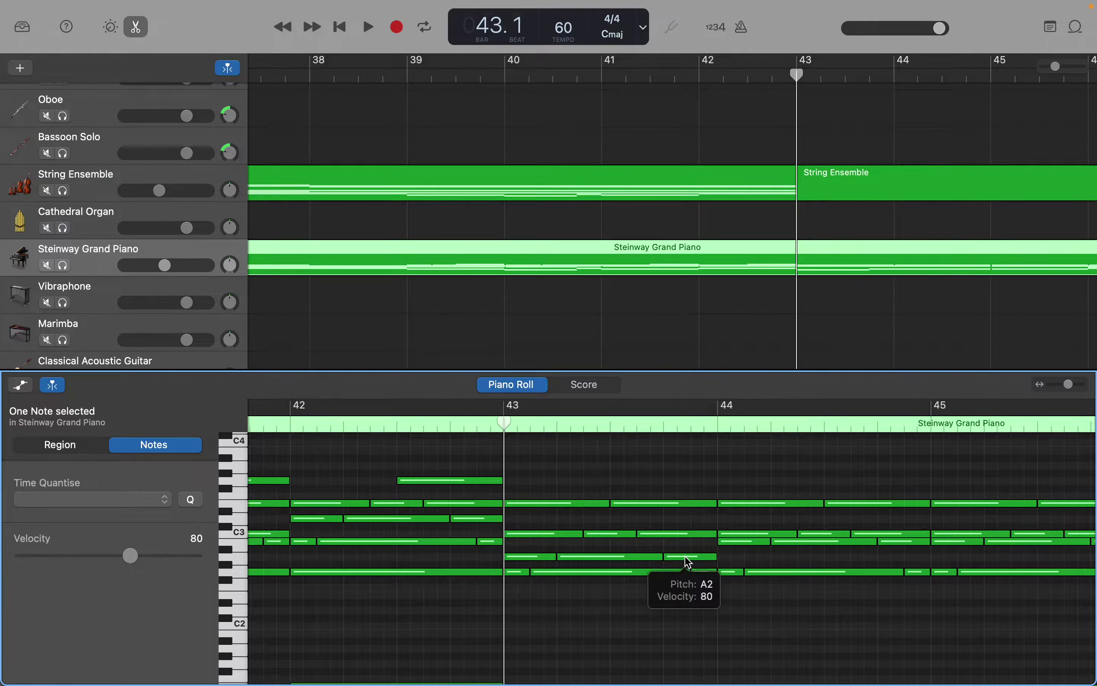
{"action": "left_click", "coordinate": [689, 560]}
Lengthen the Steinway Grand Piano's A0 note at bar 43 to end at bar 44, removing the short B0 note
{"action": "scroll", "coordinate": [688, 561], "scroll_direction": "down", "scroll_amount": 1}
{"action": "scroll", "coordinate": [688, 562], "scroll_direction": "down", "scroll_amount": 4}
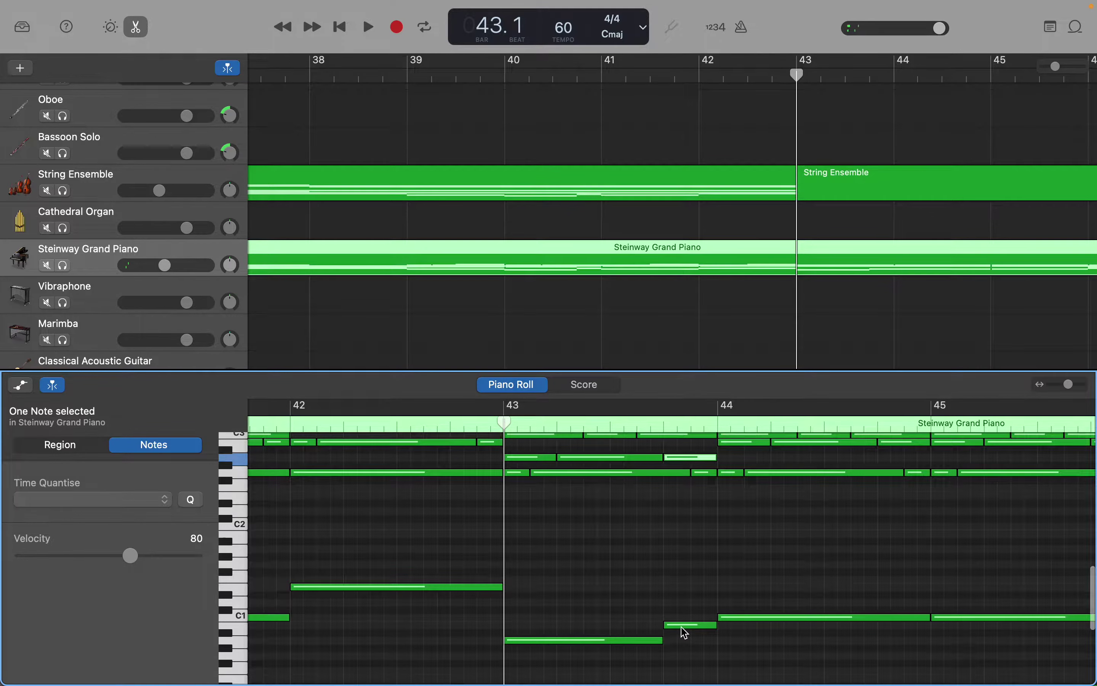
{"action": "left_click_drag", "start_coordinate": [685, 633], "coordinate": [717, 642]}
{"action": "key", "text": "Delete"}
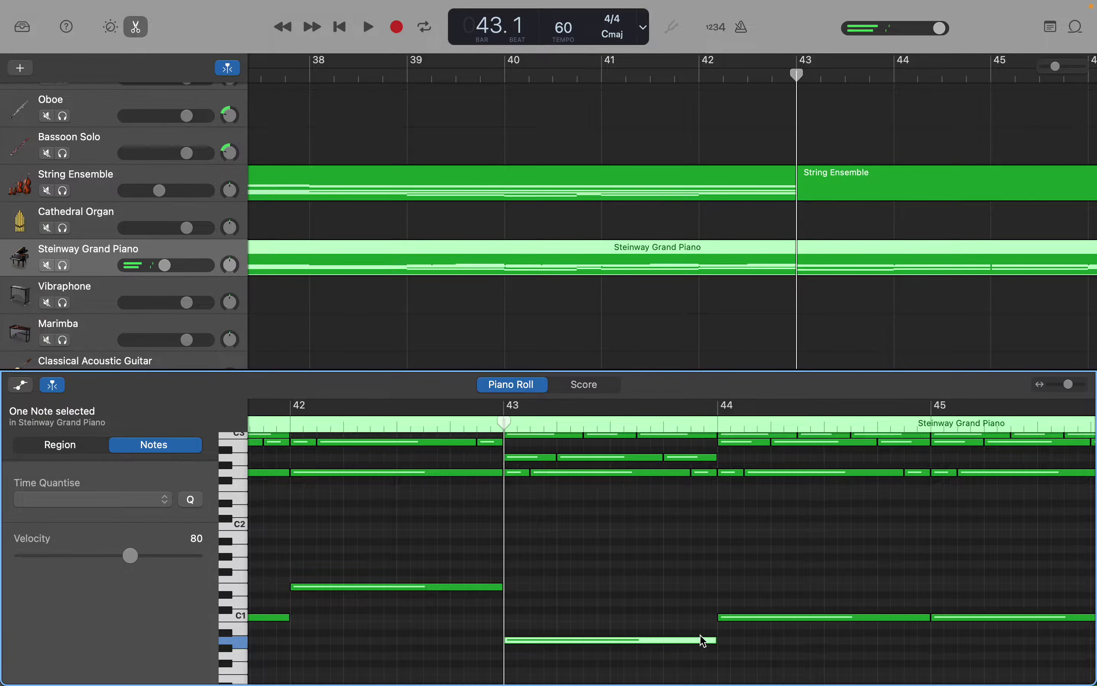
Audition the Steinway Grand Piano's C1 note at bar 44 and the middle A2 note in bar 43
{"action": "left_click", "coordinate": [749, 618]}
{"action": "scroll", "coordinate": [753, 624], "scroll_direction": "up", "scroll_amount": 3}
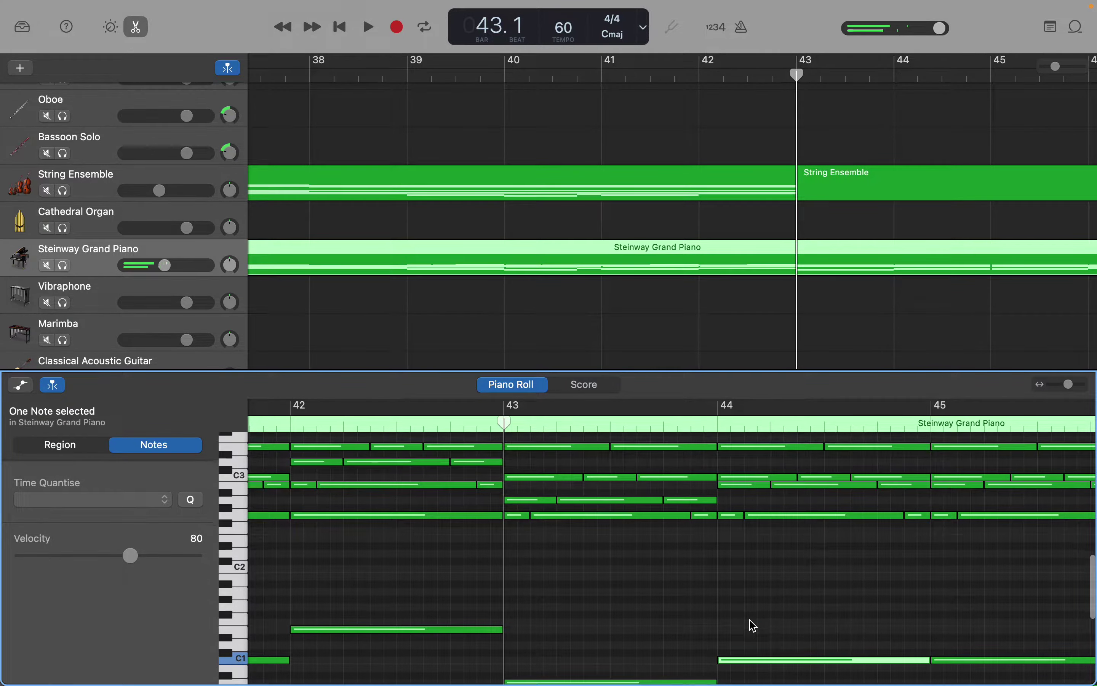
{"action": "left_click", "coordinate": [660, 504]}
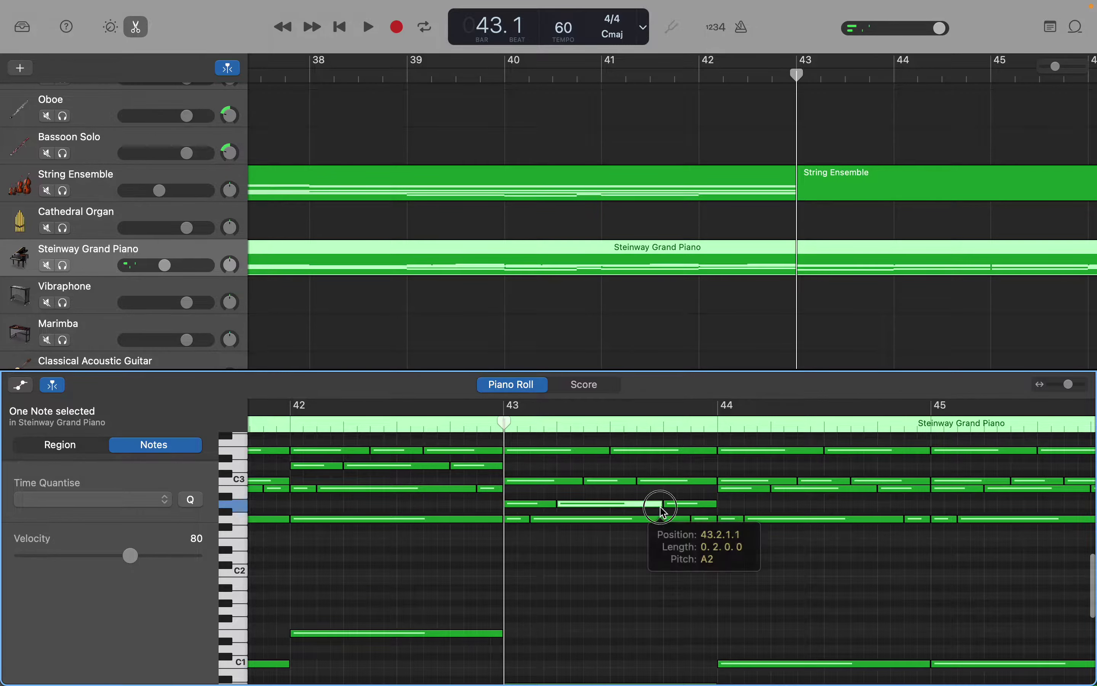
{"action": "left_click_drag", "start_coordinate": [660, 507], "coordinate": [663, 507]}
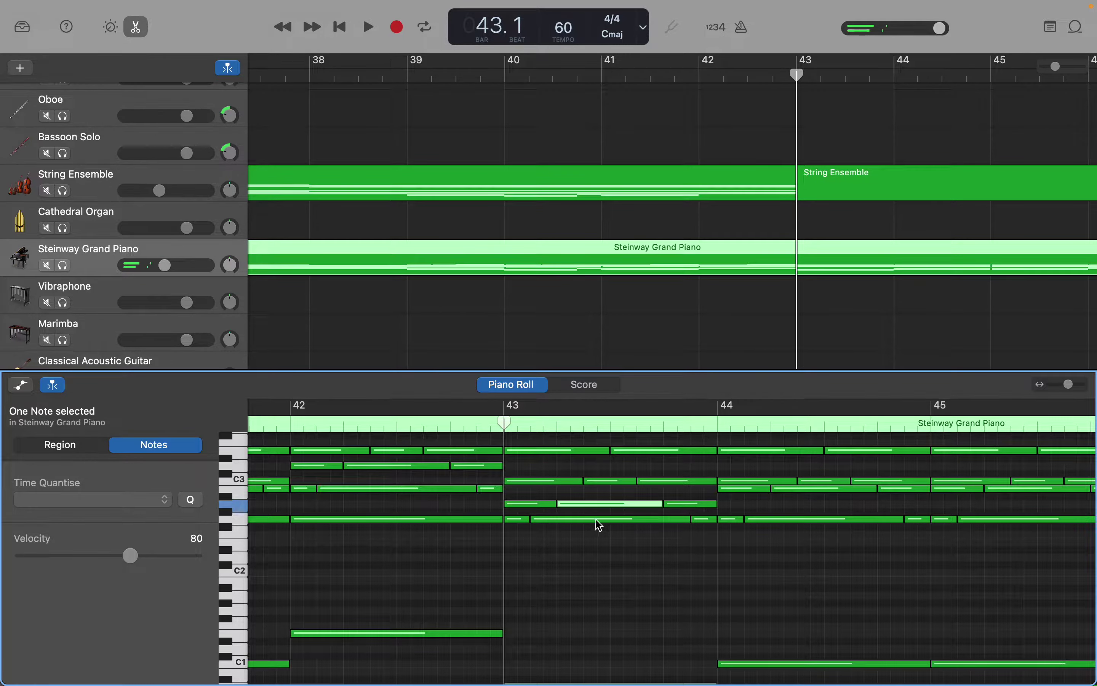
Add a one-bar A0 note at bar 43 and a one-bar C1 note at bar 44 in the String Ensemble region
{"action": "left_click", "coordinate": [815, 197]}
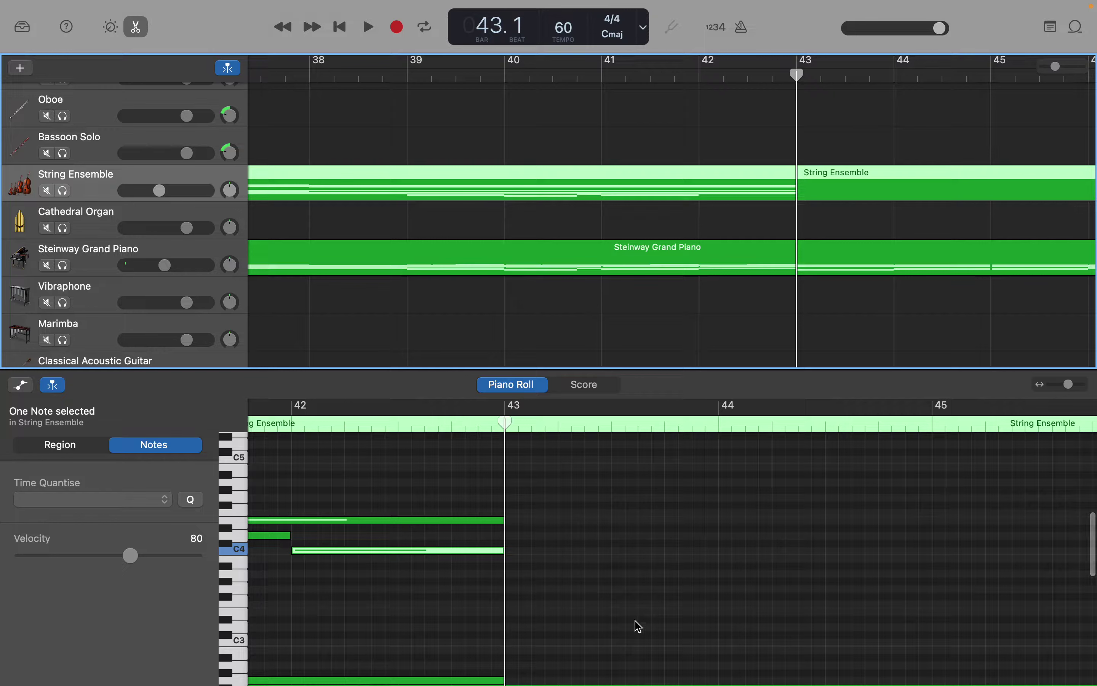
{"action": "scroll", "coordinate": [632, 644], "scroll_direction": "down", "scroll_amount": 5}
{"action": "scroll", "coordinate": [632, 644], "scroll_direction": "down", "scroll_amount": 8}
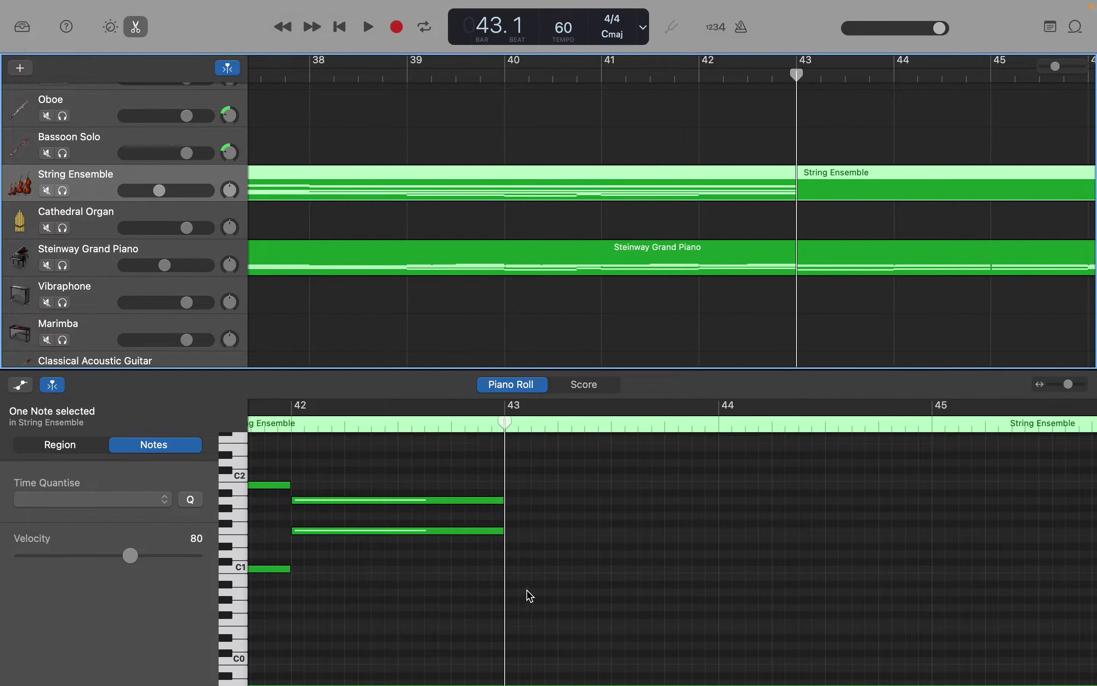
{"action": "right_click", "coordinate": [514, 594]}
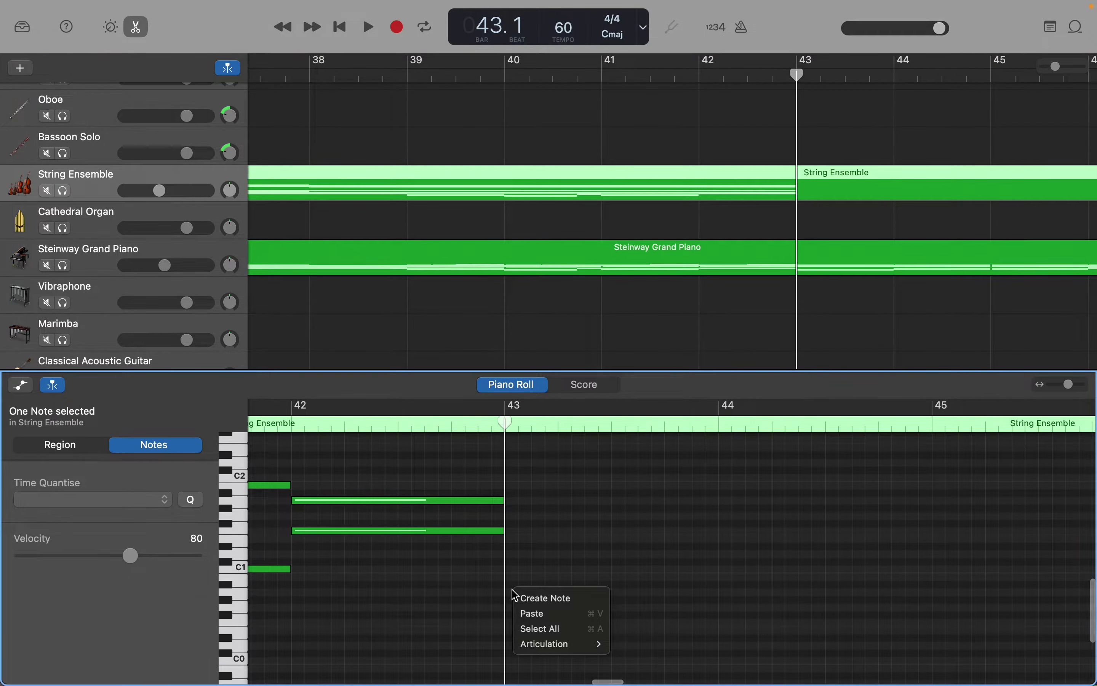
{"action": "left_click", "coordinate": [539, 596]}
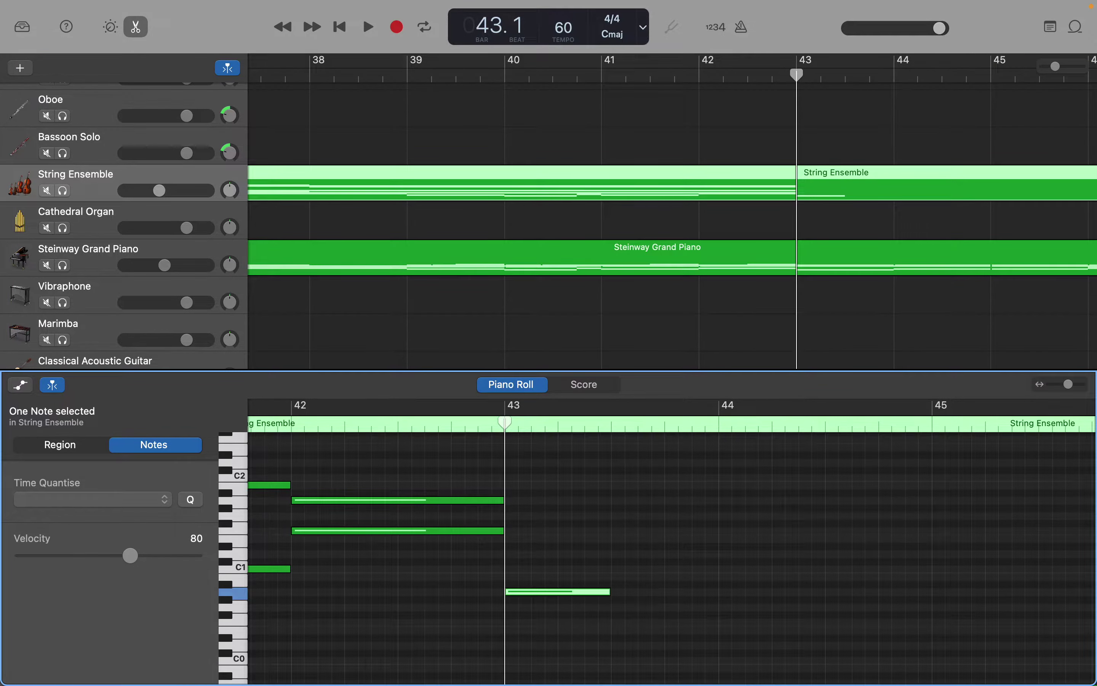
{"action": "left_click_drag", "start_coordinate": [609, 592], "coordinate": [713, 585]}
{"action": "right_click", "coordinate": [729, 574]}
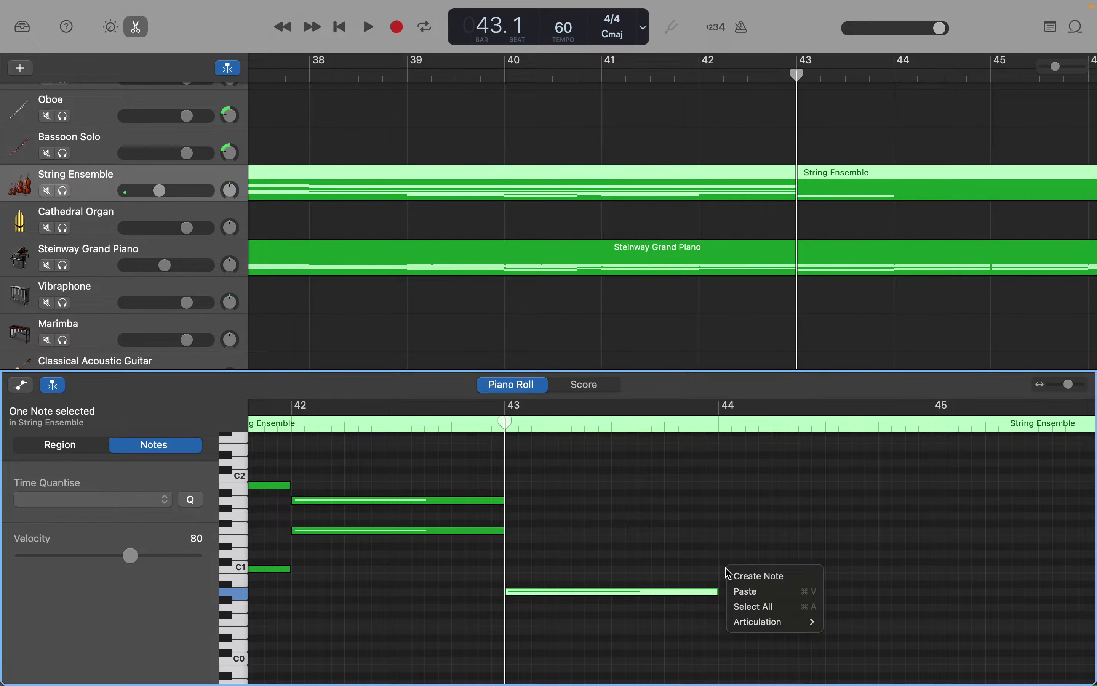
{"action": "left_click", "coordinate": [739, 576]}
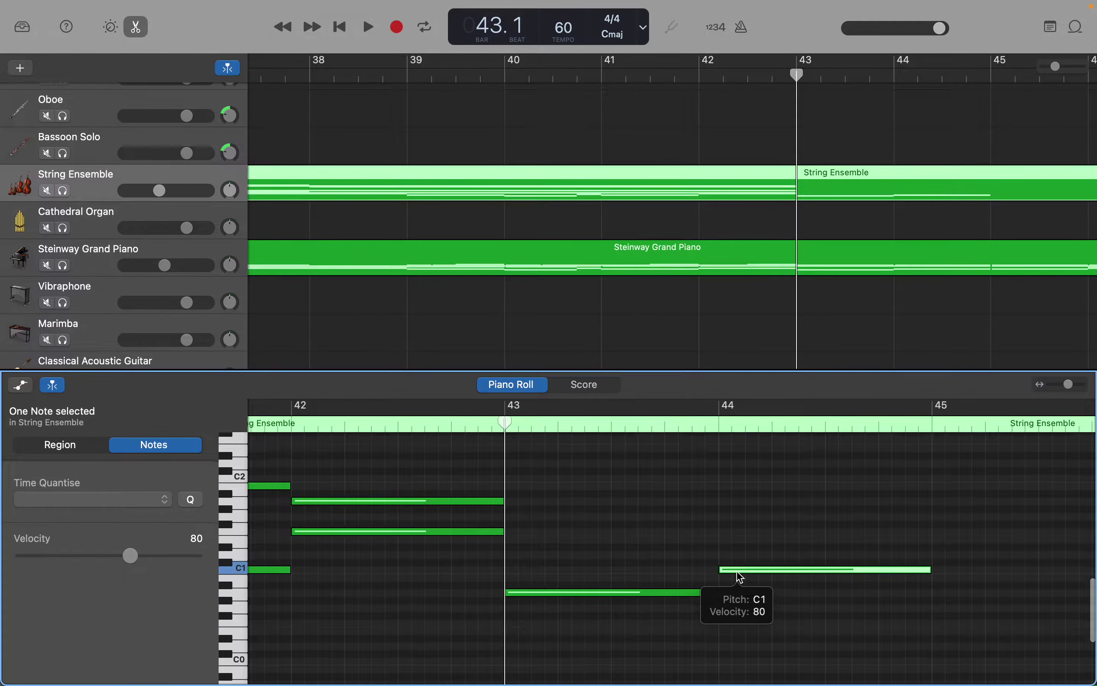
Lengthen the String Ensemble's held E4 and G2 notes by one bar so they end at bar 44
{"action": "scroll", "coordinate": [741, 576], "scroll_direction": "up", "scroll_amount": 2}
{"action": "scroll", "coordinate": [740, 577], "scroll_direction": "up", "scroll_amount": 2}
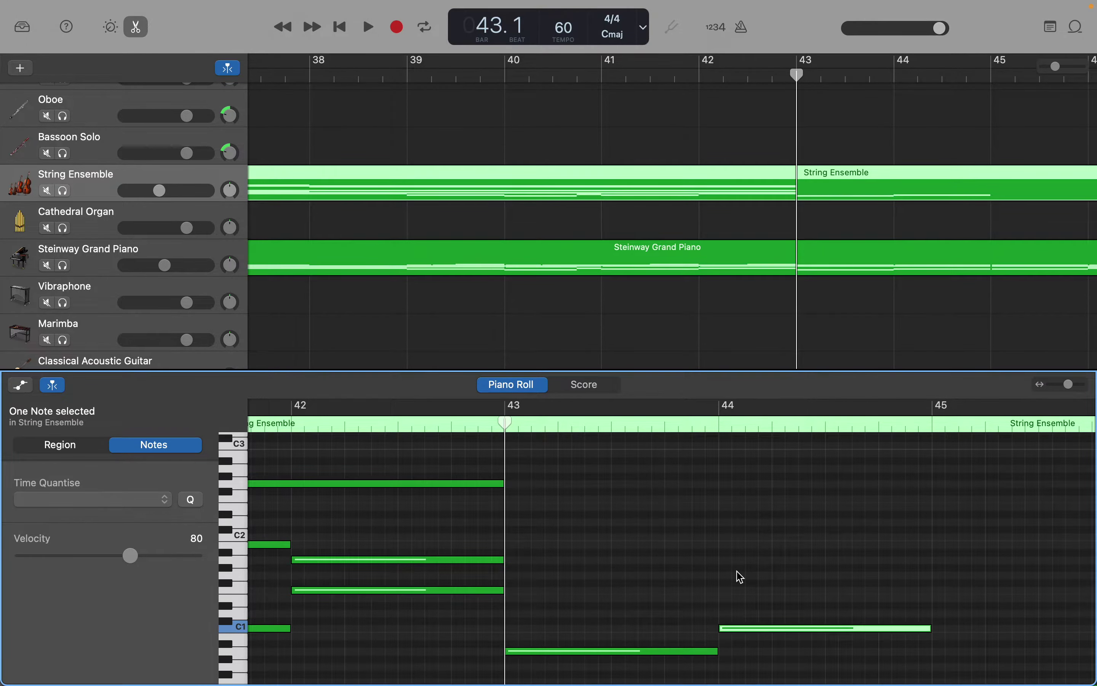
{"action": "scroll", "coordinate": [737, 571], "scroll_direction": "up", "scroll_amount": 1}
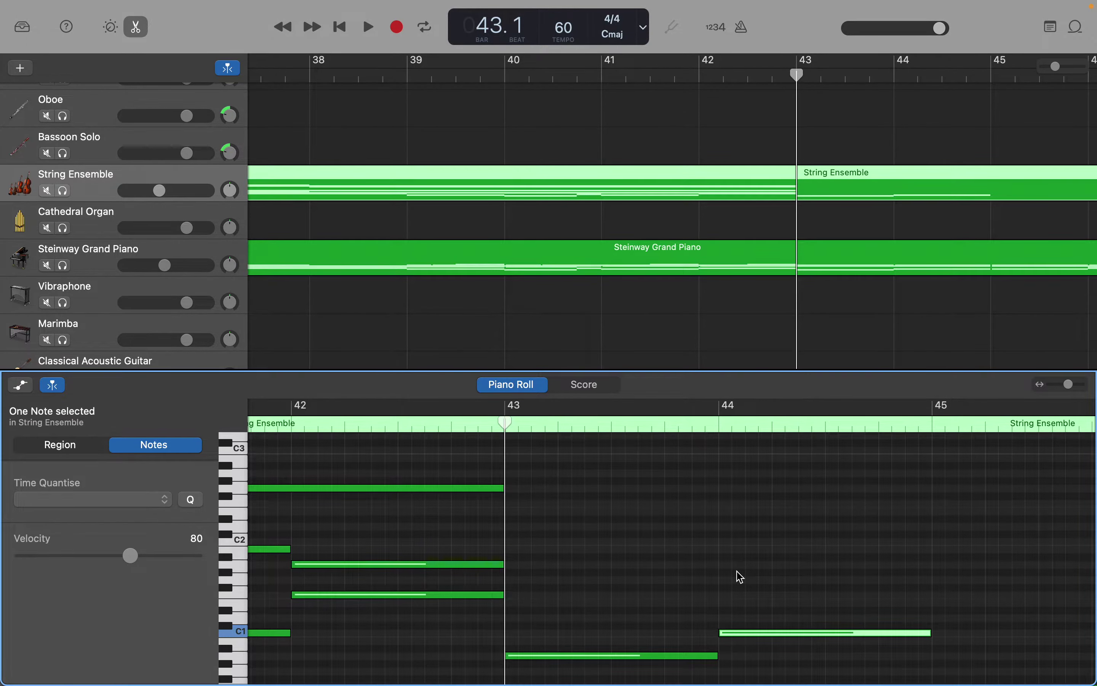
{"action": "scroll", "coordinate": [738, 577], "scroll_direction": "up", "scroll_amount": 10}
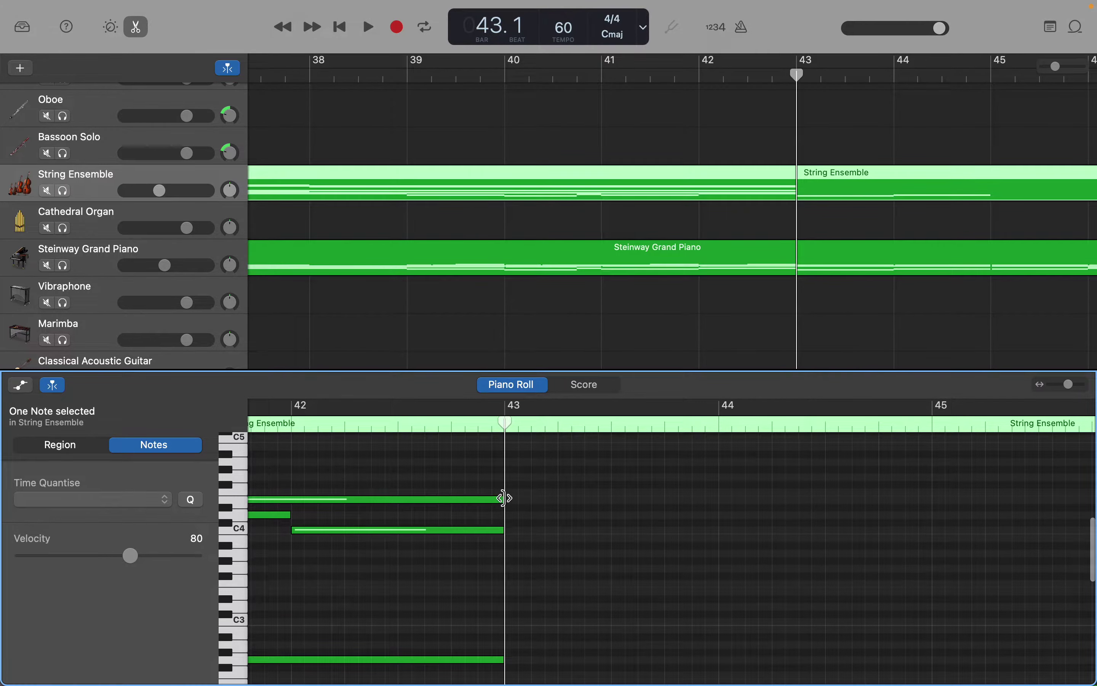
{"action": "left_click_drag", "start_coordinate": [504, 499], "coordinate": [716, 514]}
{"action": "scroll", "coordinate": [716, 514], "scroll_direction": "down", "scroll_amount": 3}
{"action": "scroll", "coordinate": [716, 513], "scroll_direction": "down", "scroll_amount": 3}
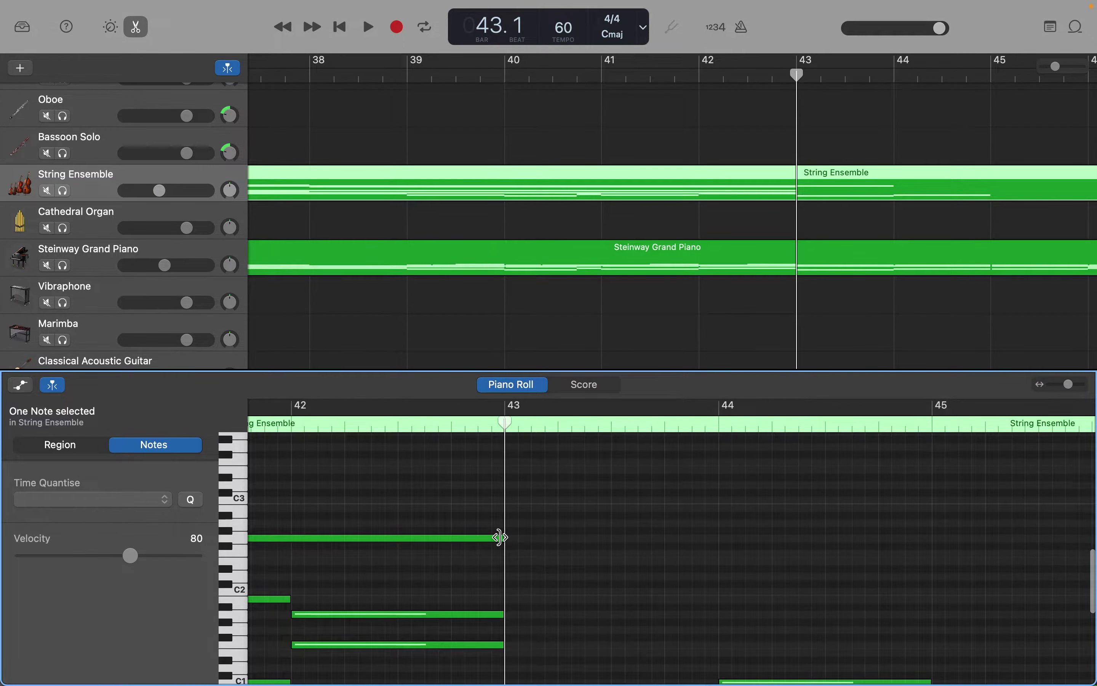
{"action": "left_click_drag", "start_coordinate": [501, 538], "coordinate": [716, 550]}
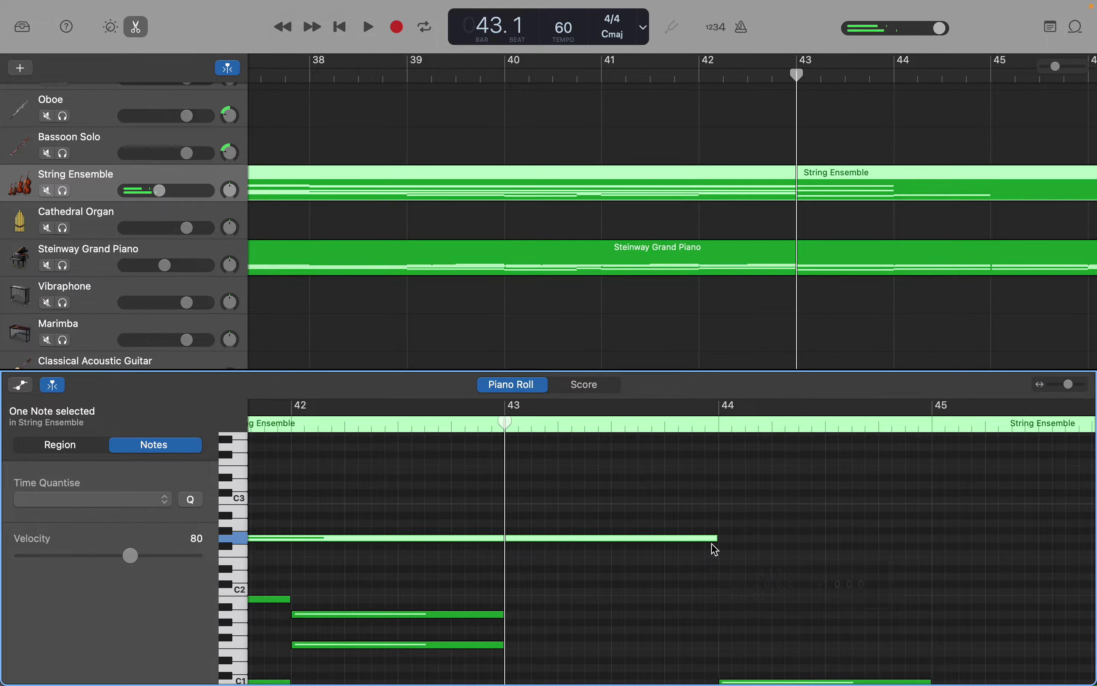
Add a B3 note at bar 43 in the String Ensemble region and shorten it to end at bar 44
{"action": "scroll", "coordinate": [657, 599], "scroll_direction": "down", "scroll_amount": 2}
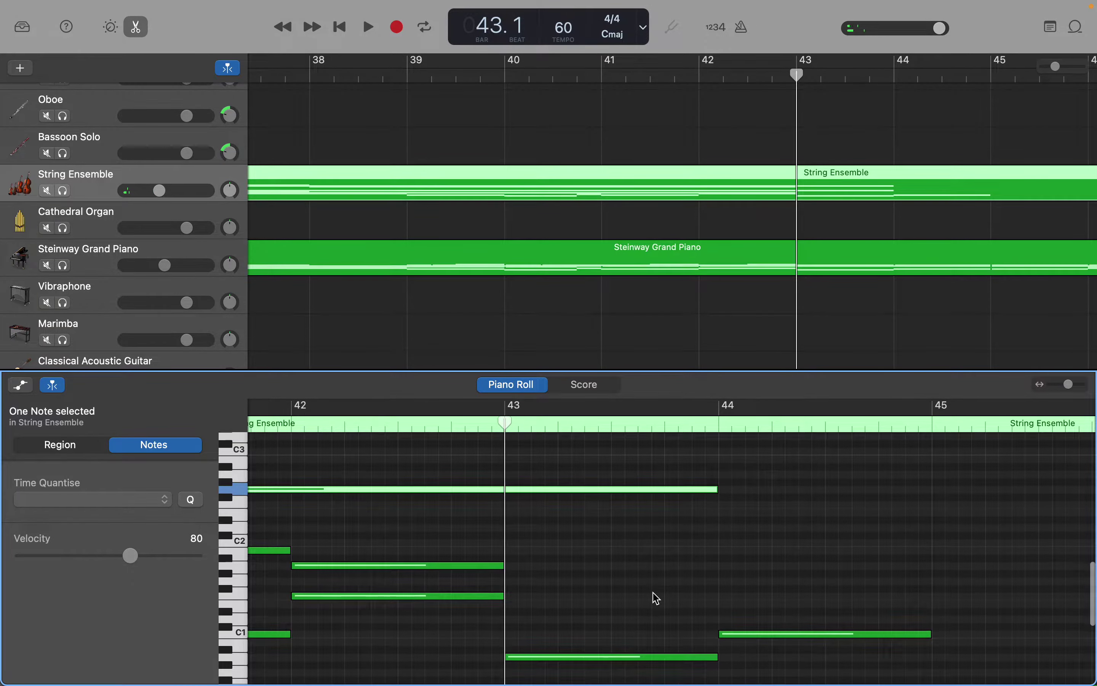
{"action": "scroll", "coordinate": [657, 599], "scroll_direction": "down", "scroll_amount": 2}
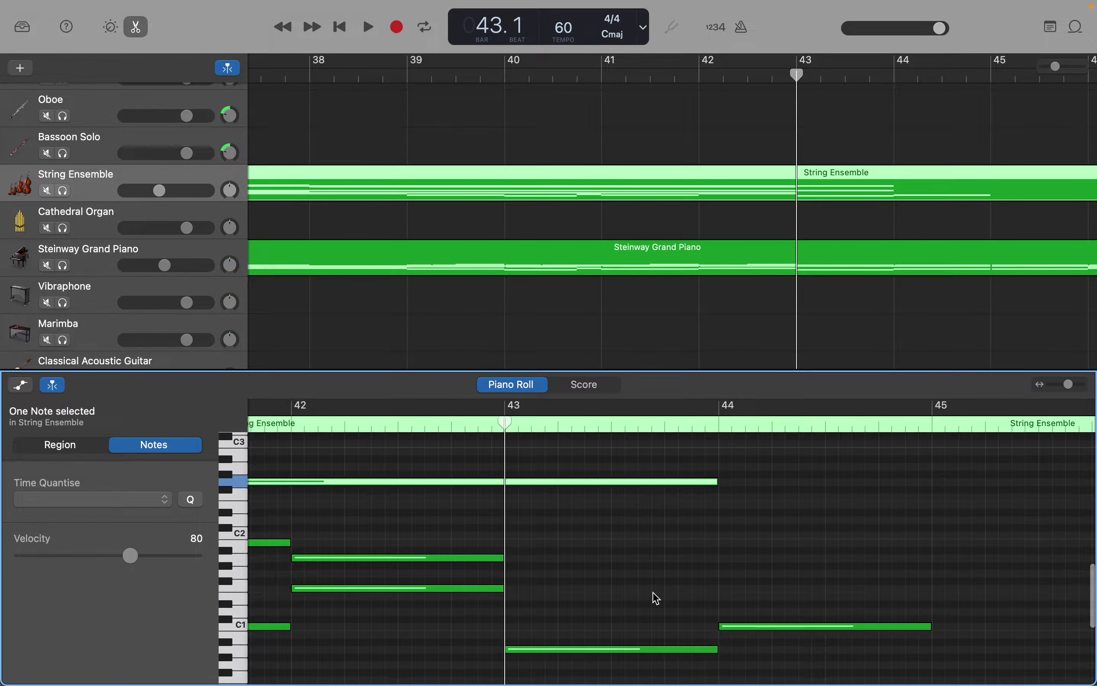
{"action": "scroll", "coordinate": [654, 592], "scroll_direction": "up", "scroll_amount": 5}
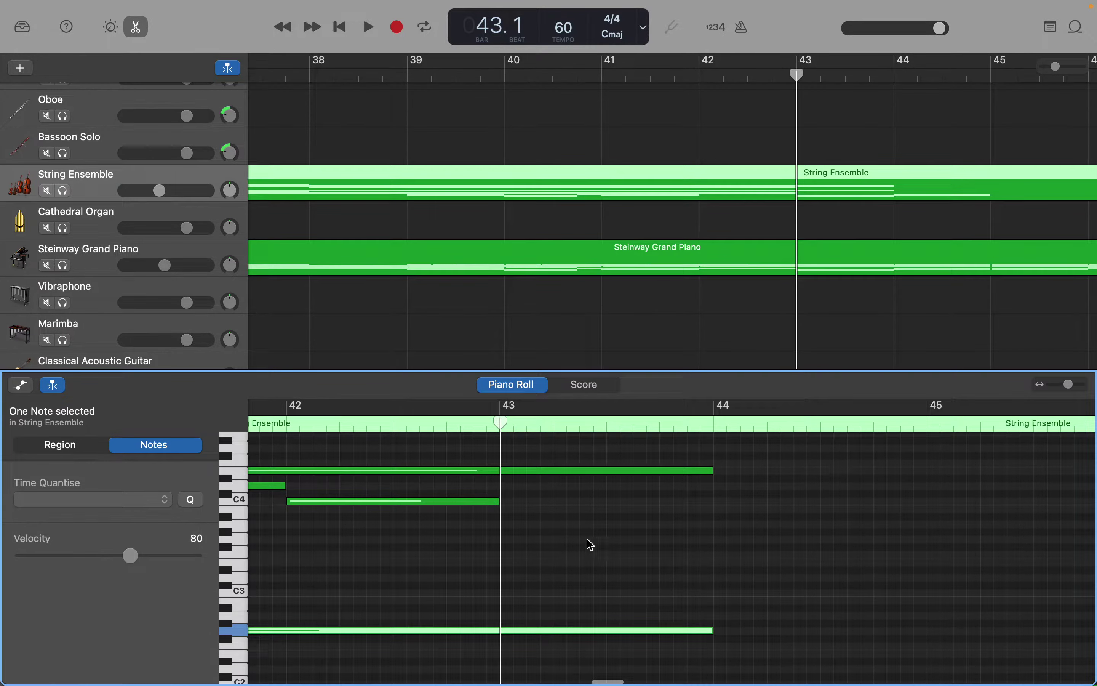
{"action": "right_click", "coordinate": [511, 515]}
{"action": "left_click", "coordinate": [522, 517]}
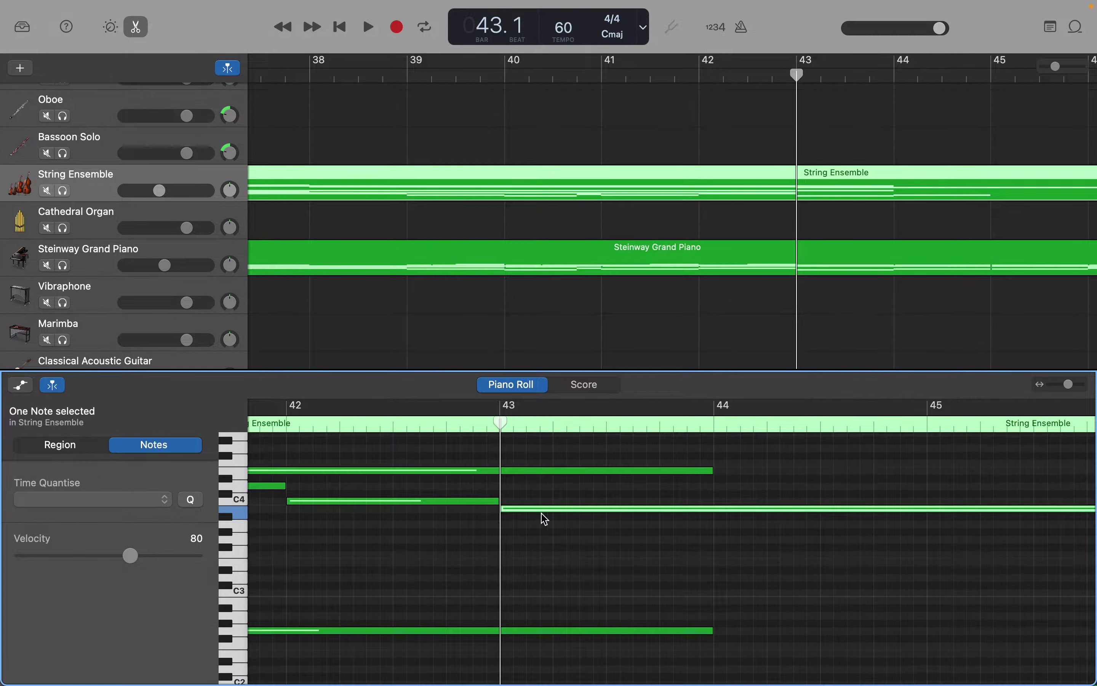
{"action": "scroll", "coordinate": [699, 512], "scroll_direction": "right", "scroll_amount": 10}
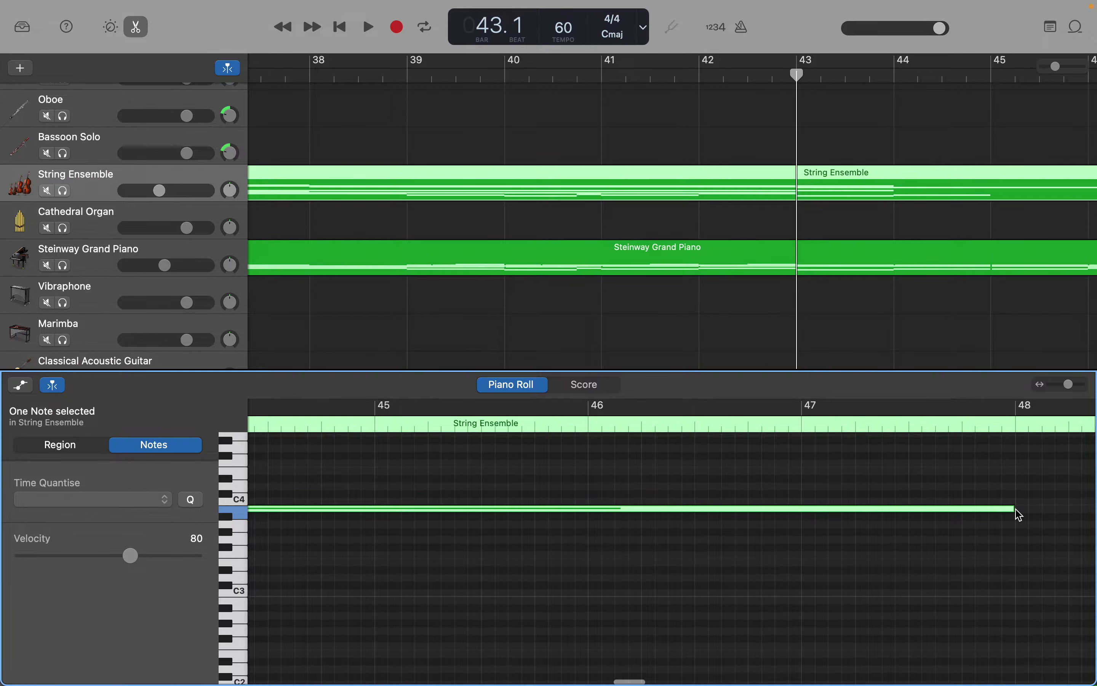
{"action": "left_click_drag", "start_coordinate": [1017, 512], "coordinate": [962, 558]}
Select the String Ensemble's A0 note at bar 43 and review the chord notes above it
{"action": "scroll", "coordinate": [780, 541], "scroll_direction": "down", "scroll_amount": 8}
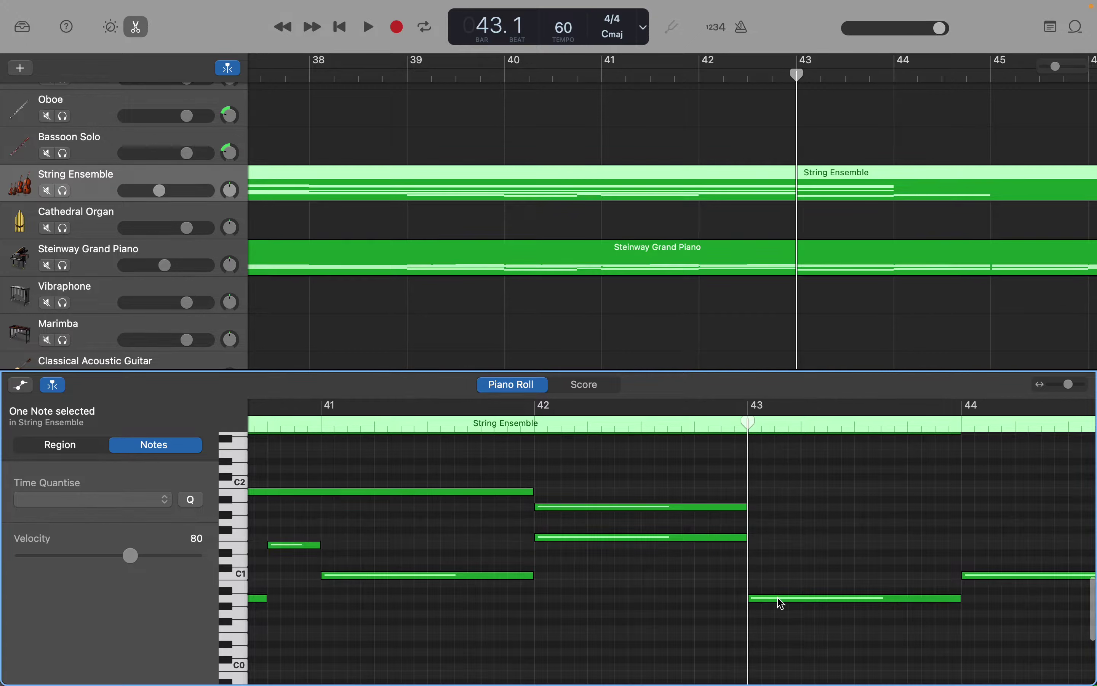
{"action": "left_click", "coordinate": [777, 598]}
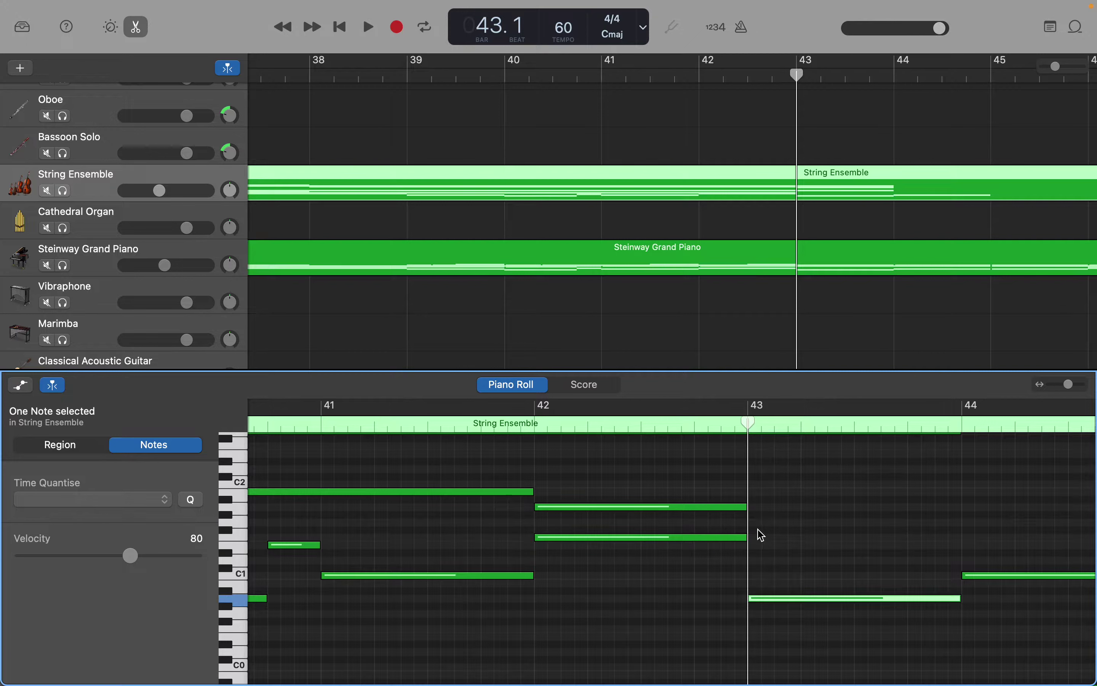
{"action": "scroll", "coordinate": [762, 536], "scroll_direction": "up", "scroll_amount": 1}
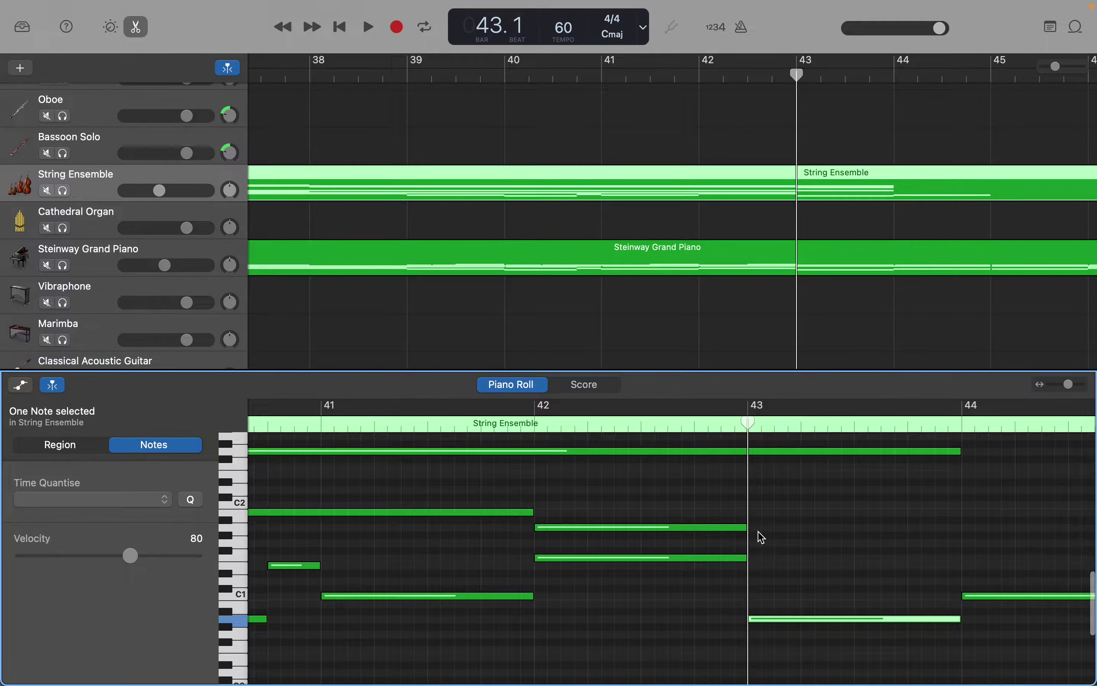
{"action": "scroll", "coordinate": [761, 537], "scroll_direction": "up", "scroll_amount": 7}
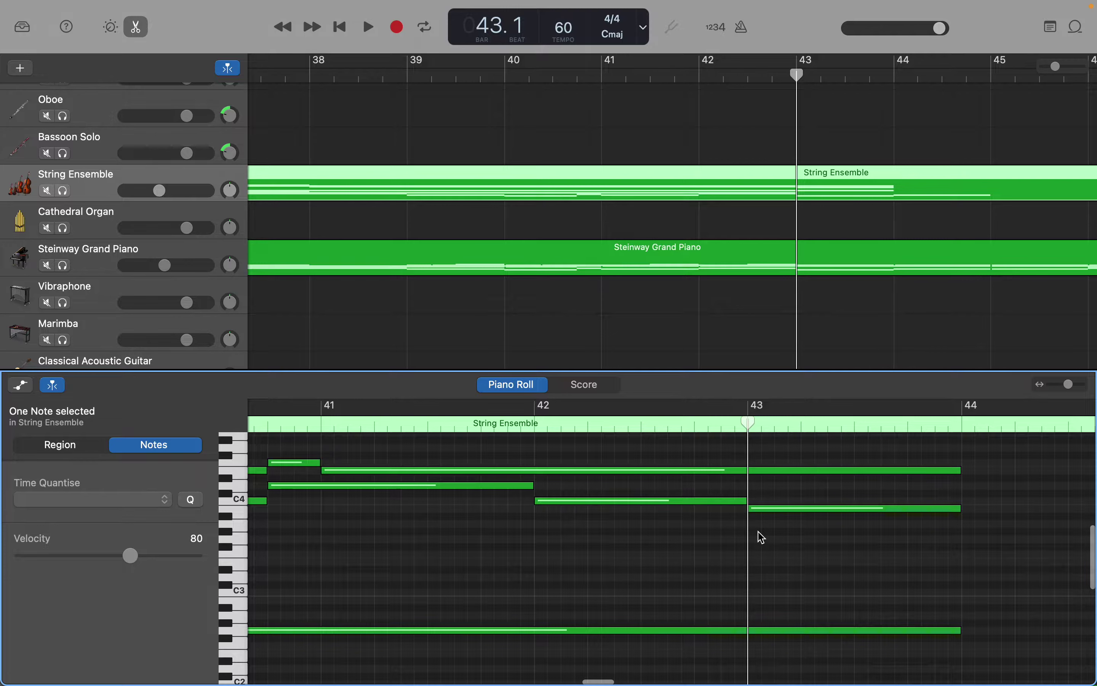
Add a one-bar B1 note at bar 43 in the String Ensemble region, above the A0 bass note
{"action": "scroll", "coordinate": [762, 537], "scroll_direction": "down", "scroll_amount": 5}
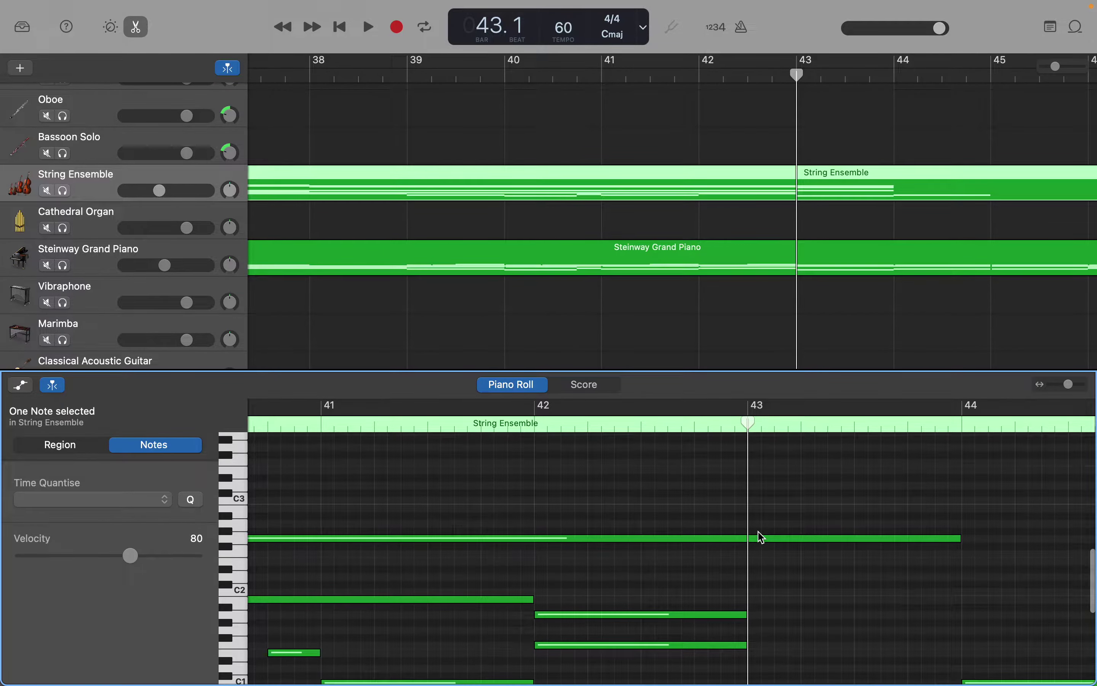
{"action": "scroll", "coordinate": [762, 537], "scroll_direction": "down", "scroll_amount": 3}
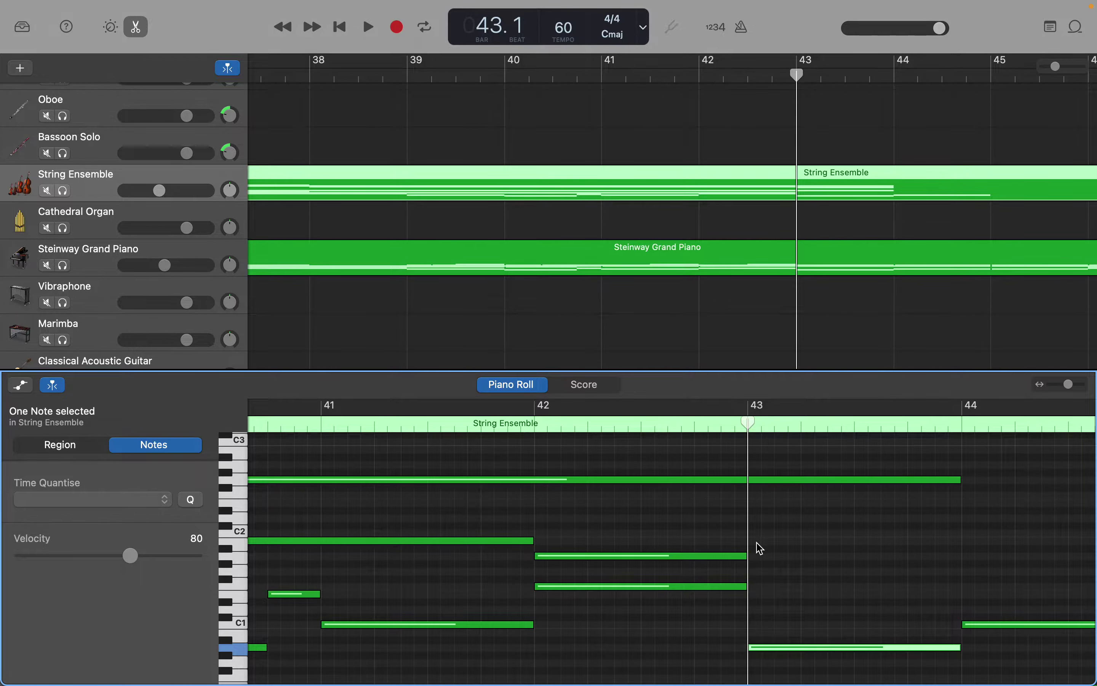
{"action": "right_click", "coordinate": [756, 549]}
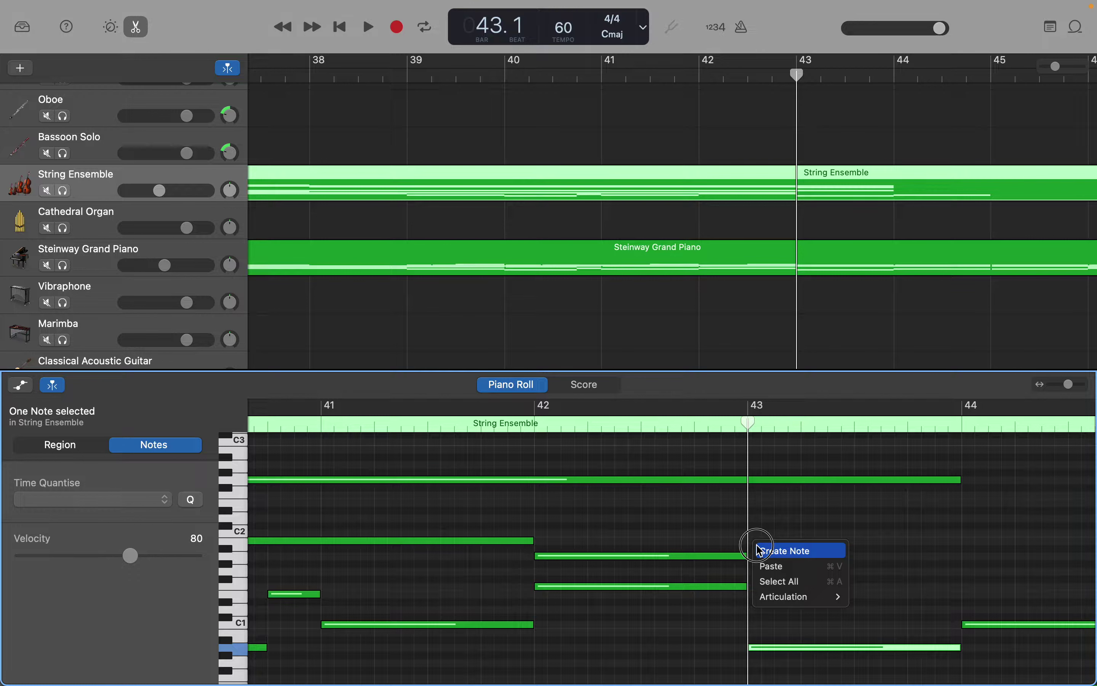
{"action": "left_click", "coordinate": [785, 550]}
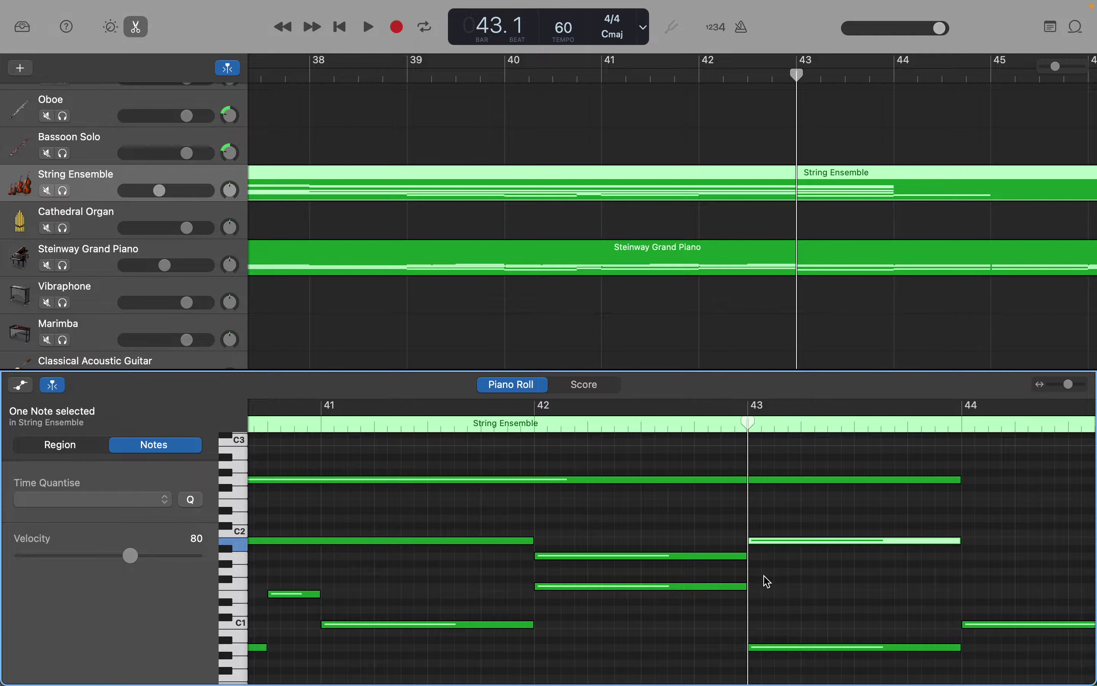
{"action": "right_click", "coordinate": [759, 610]}
{"action": "left_click", "coordinate": [763, 610]}
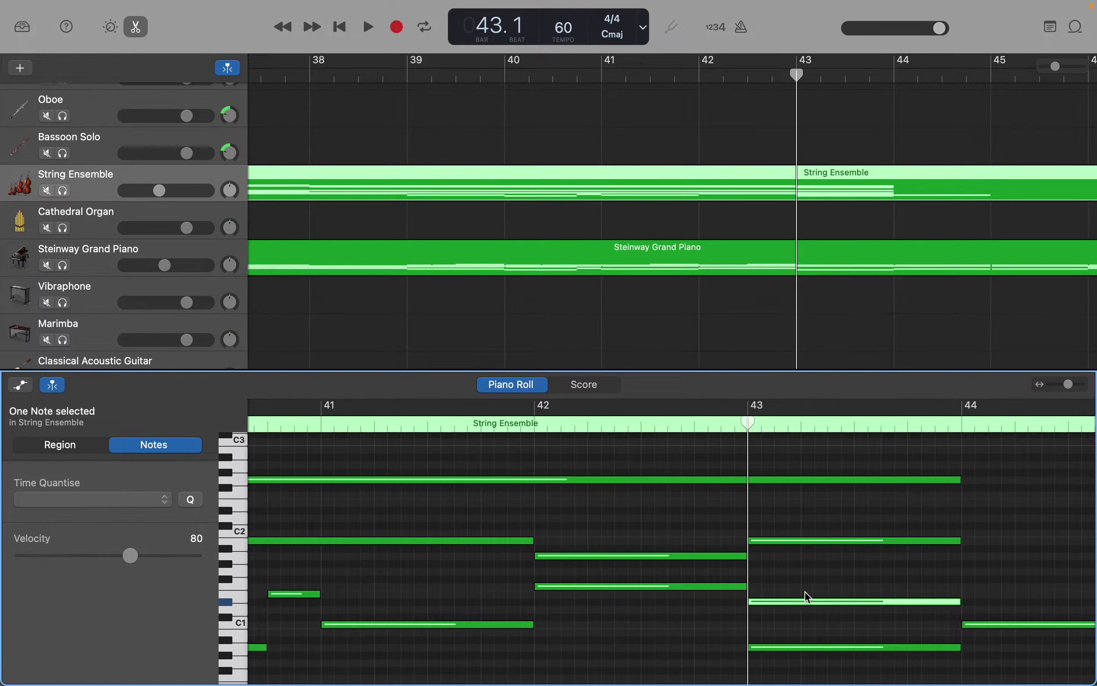
{"action": "left_click_drag", "start_coordinate": [805, 603], "coordinate": [805, 612]}
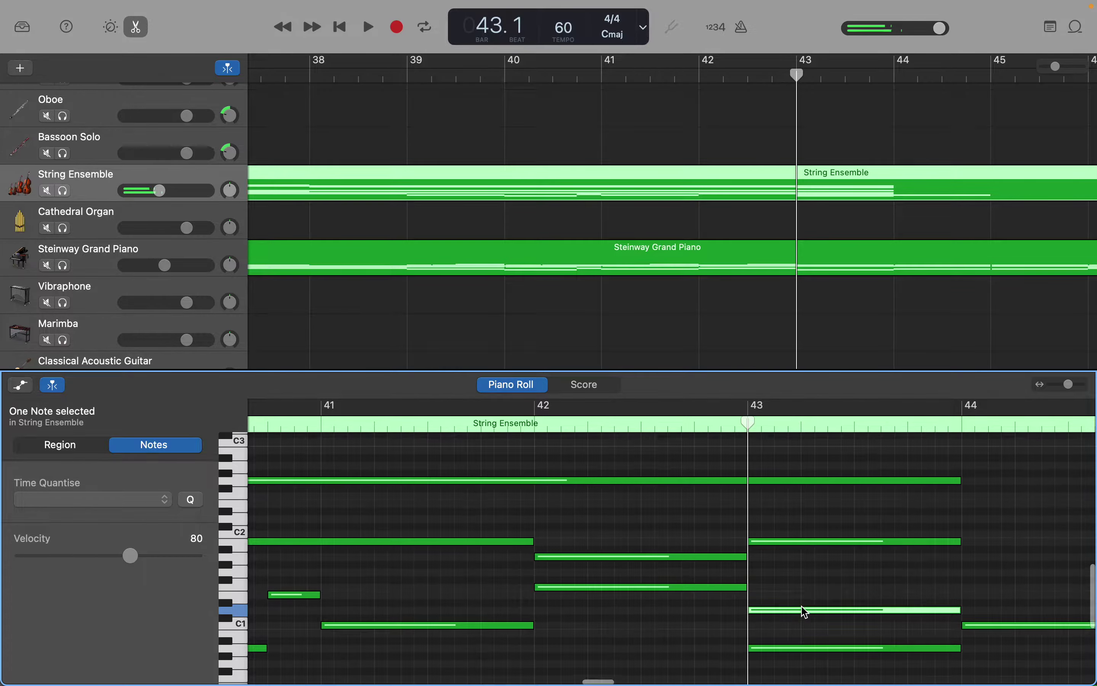
{"action": "scroll", "coordinate": [805, 612], "scroll_direction": "up", "scroll_amount": 10}
{"action": "scroll", "coordinate": [806, 612], "scroll_direction": "right", "scroll_amount": 5}
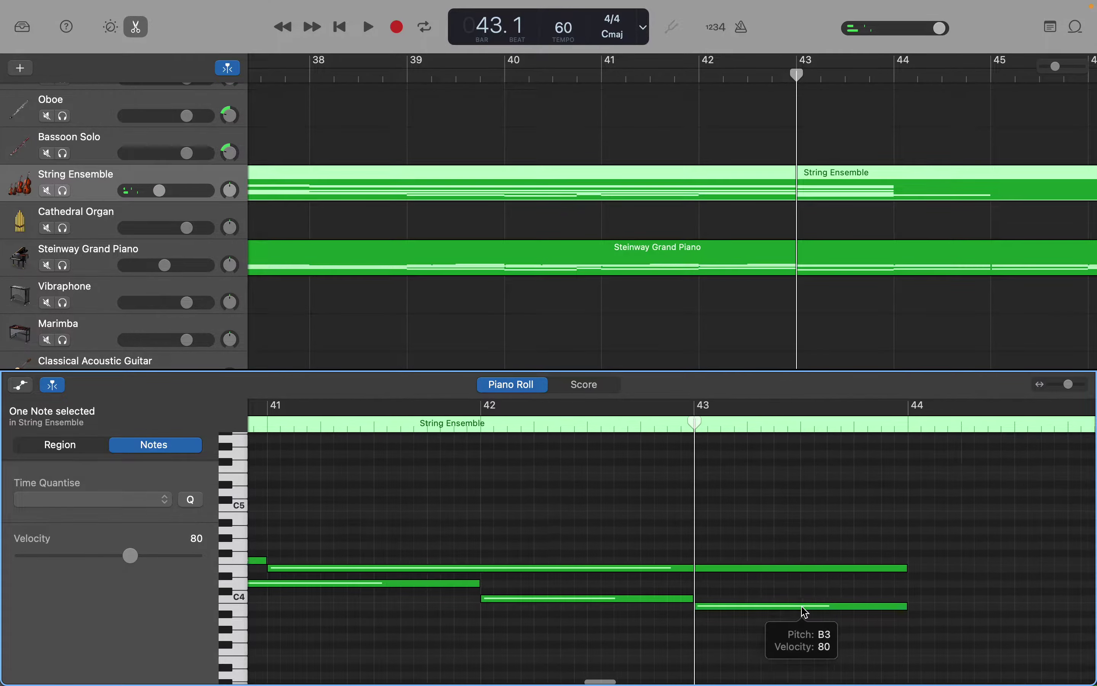
{"action": "scroll", "coordinate": [805, 612], "scroll_direction": "down", "scroll_amount": 5}
{"action": "scroll", "coordinate": [805, 612], "scroll_direction": "down", "scroll_amount": 5}
{"action": "scroll", "coordinate": [805, 613], "scroll_direction": "right", "scroll_amount": 4}
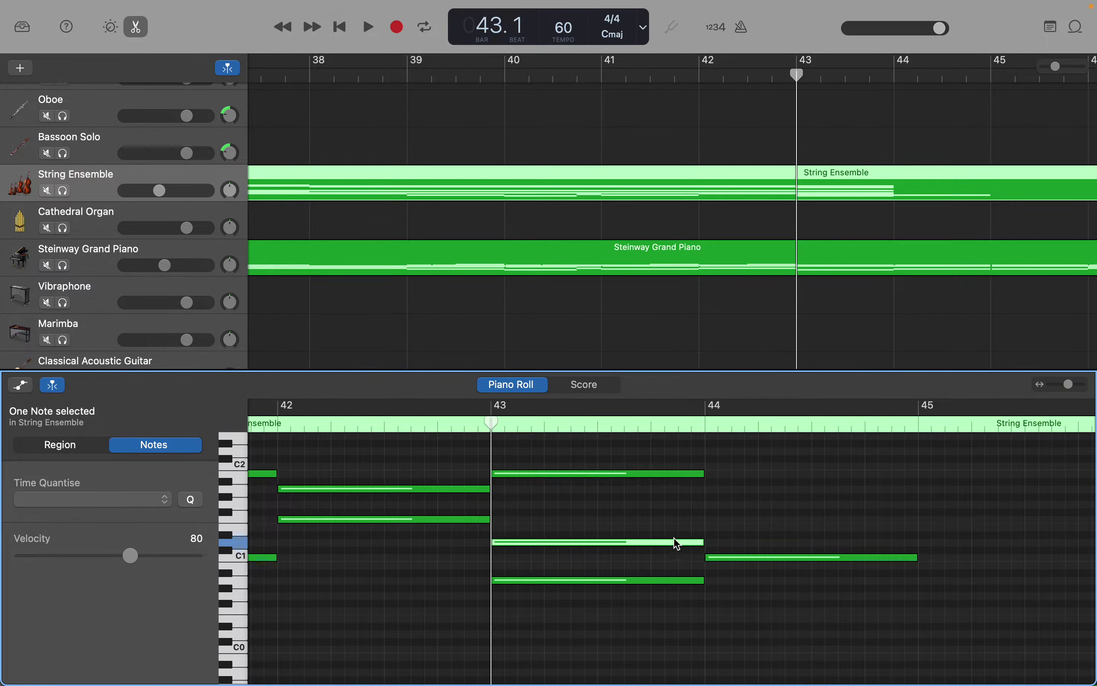
{"action": "left_click", "coordinate": [633, 543]}
{"action": "key", "text": "Delete"}
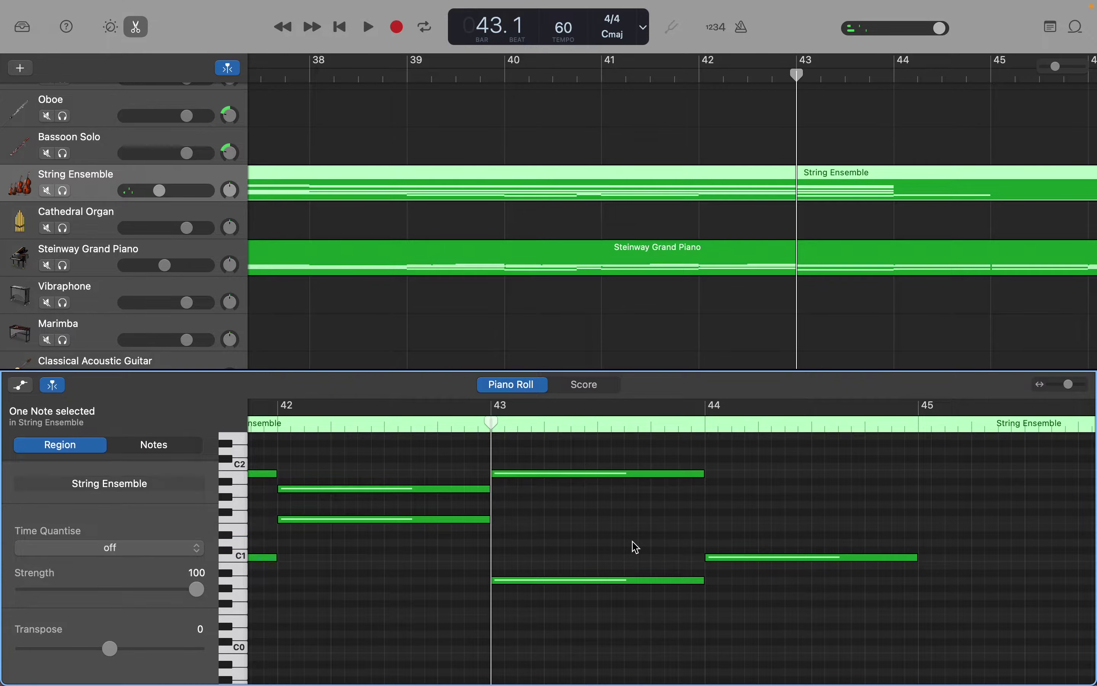
Lengthen the String Ensemble's held E4 note by one bar so it ends at bar 45
{"action": "scroll", "coordinate": [637, 547], "scroll_direction": "up", "scroll_amount": 3}
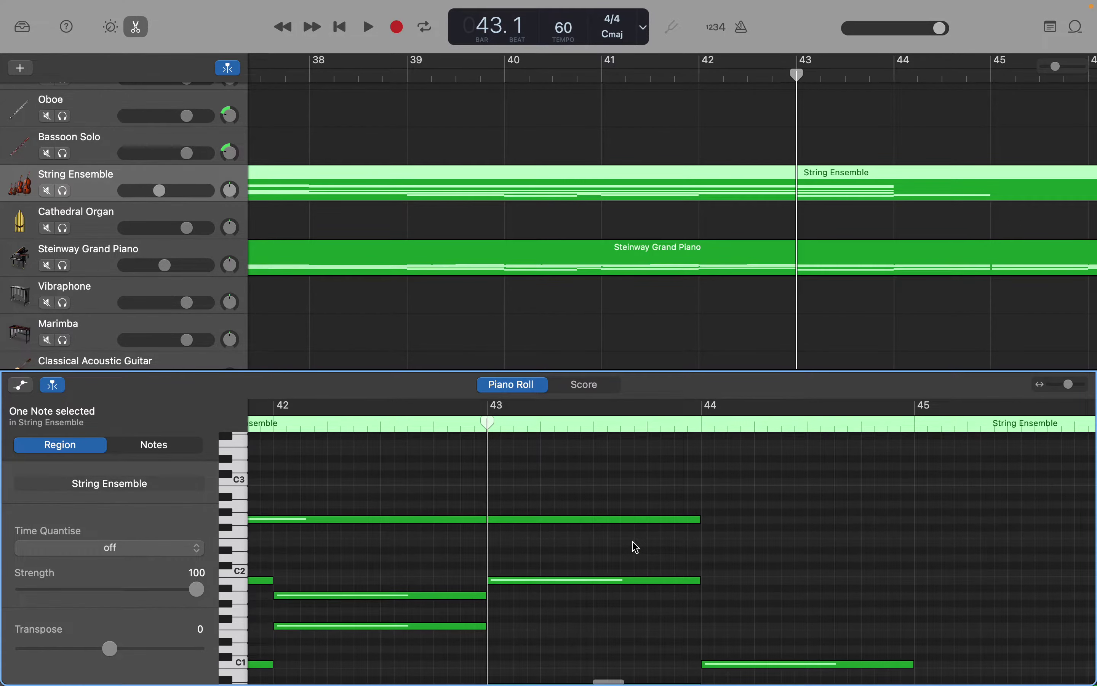
{"action": "scroll", "coordinate": [636, 548], "scroll_direction": "down", "scroll_amount": 2}
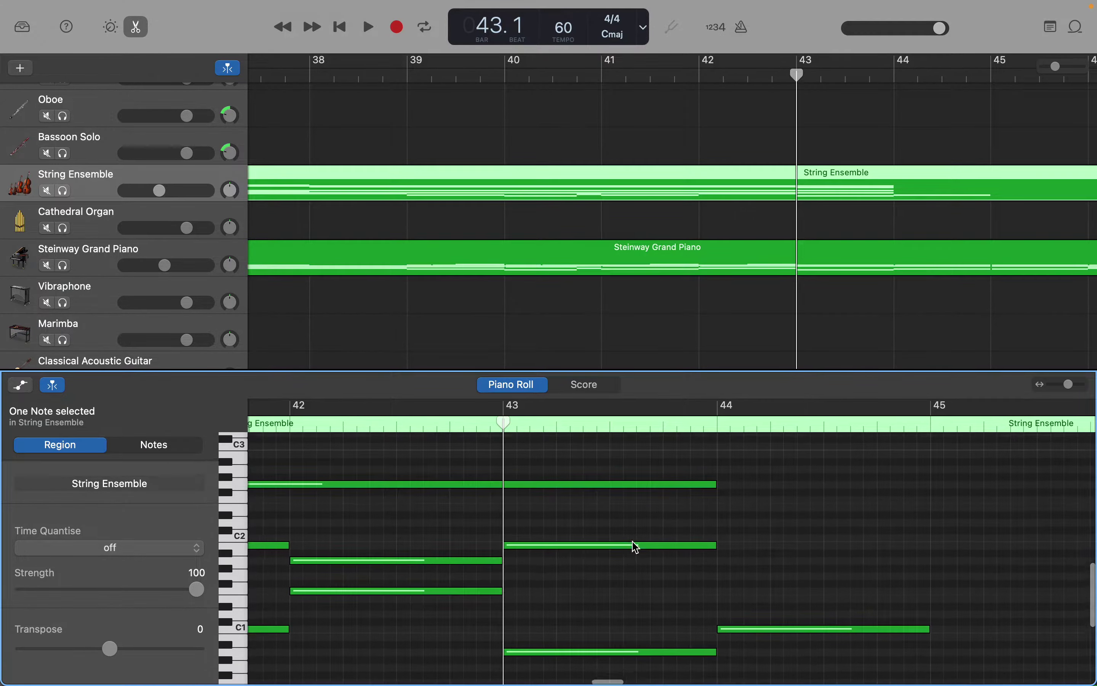
{"action": "scroll", "coordinate": [637, 548], "scroll_direction": "right", "scroll_amount": 3}
{"action": "scroll", "coordinate": [636, 547], "scroll_direction": "up", "scroll_amount": 2}
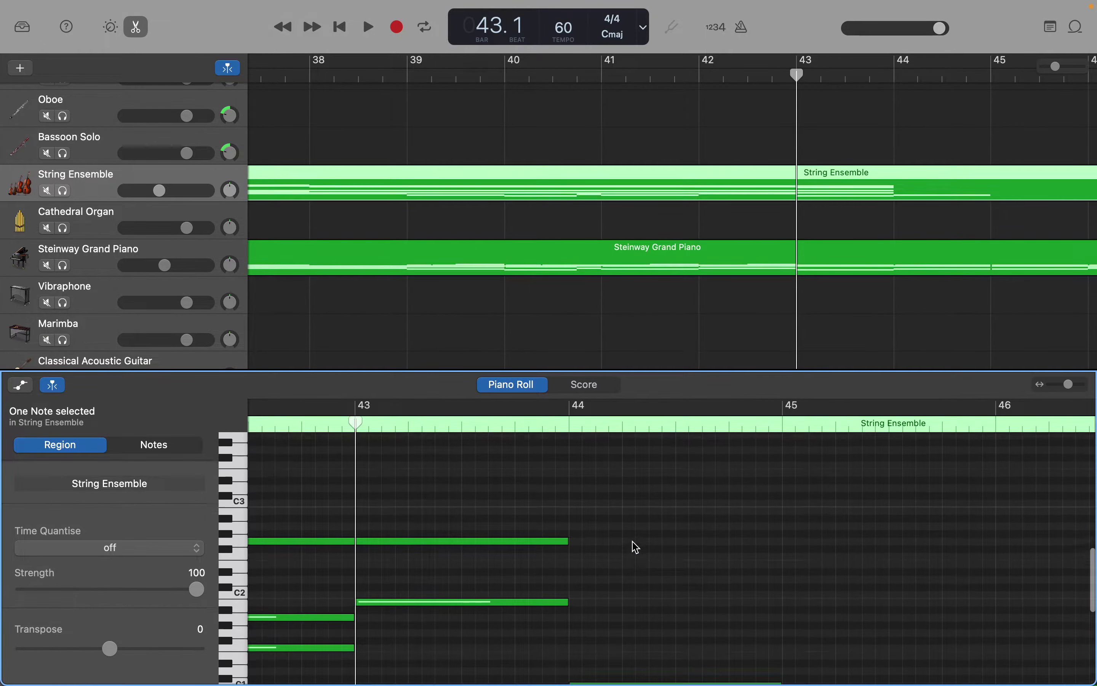
{"action": "scroll", "coordinate": [632, 543], "scroll_direction": "up", "scroll_amount": 4}
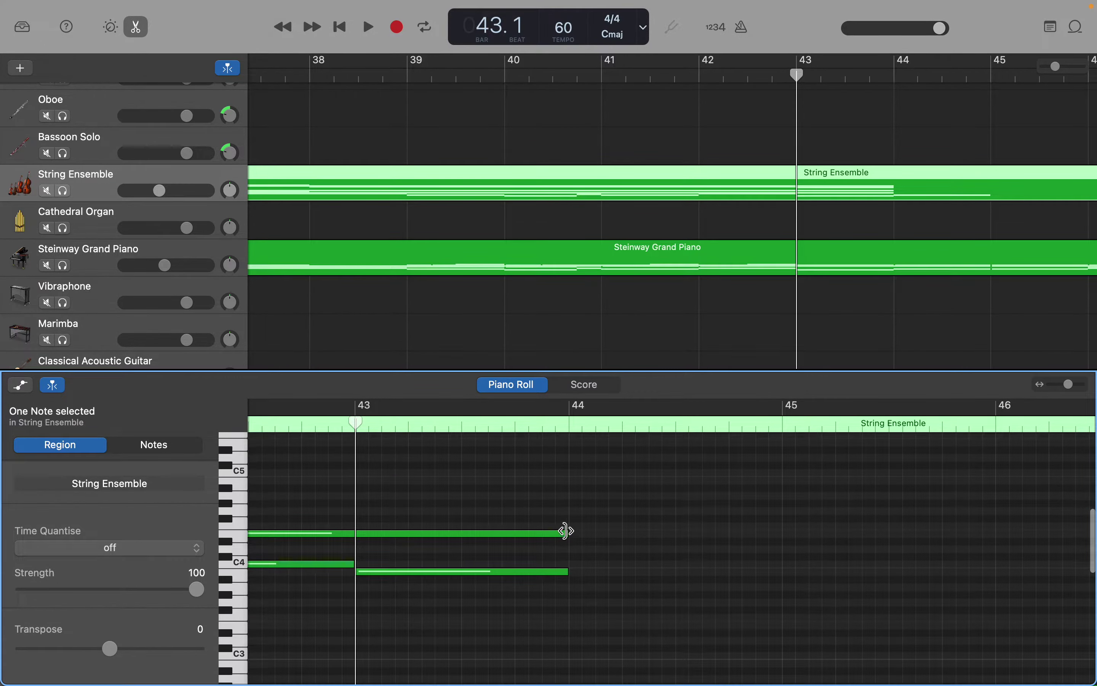
{"action": "left_click_drag", "start_coordinate": [569, 533], "coordinate": [781, 542]}
Examine the String Ensemble's chord voicing across bars 43 and 44, auditioning the A0 bass note against the upper notes
{"action": "scroll", "coordinate": [781, 547], "scroll_direction": "down", "scroll_amount": 3}
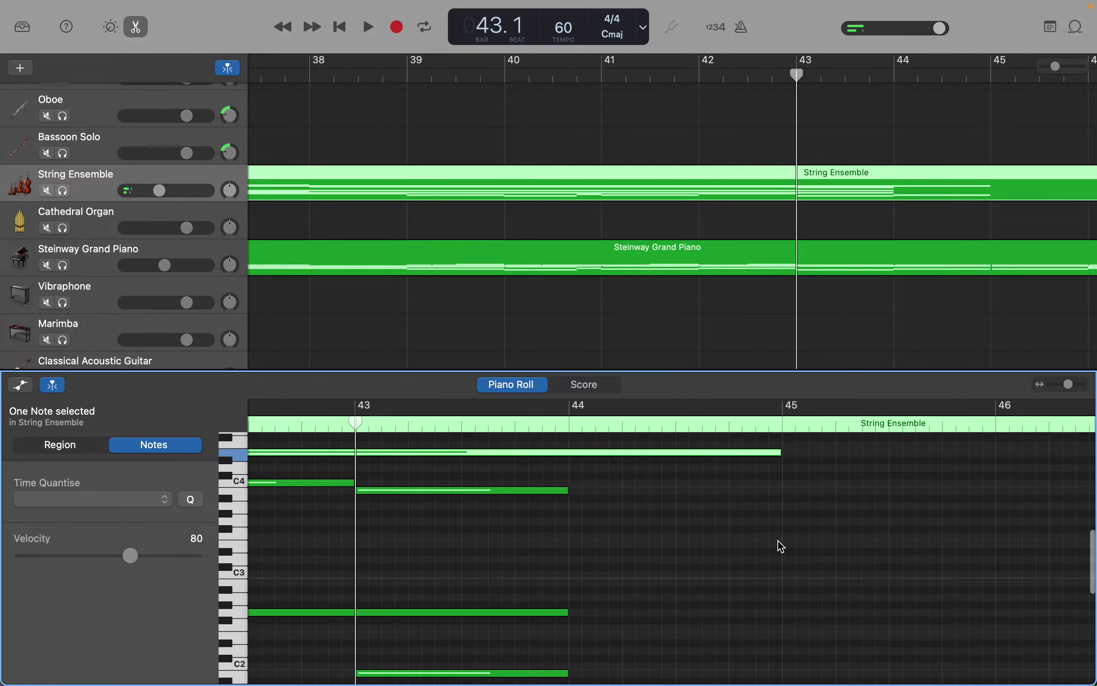
{"action": "scroll", "coordinate": [782, 547], "scroll_direction": "down", "scroll_amount": 6}
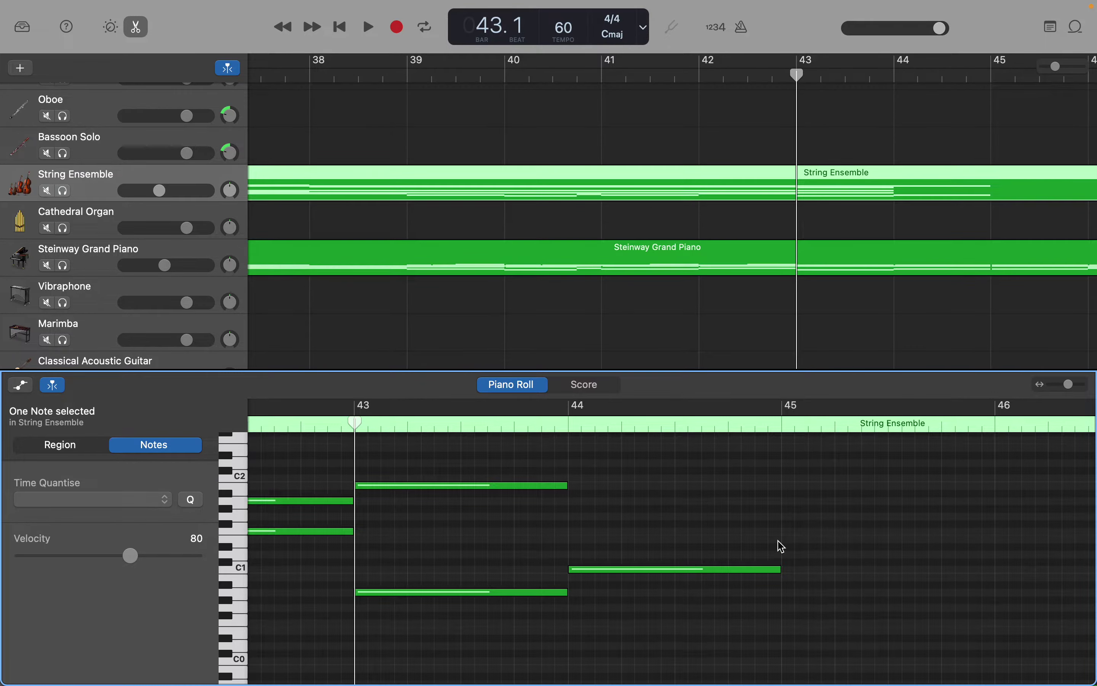
{"action": "scroll", "coordinate": [782, 547], "scroll_direction": "up", "scroll_amount": 4}
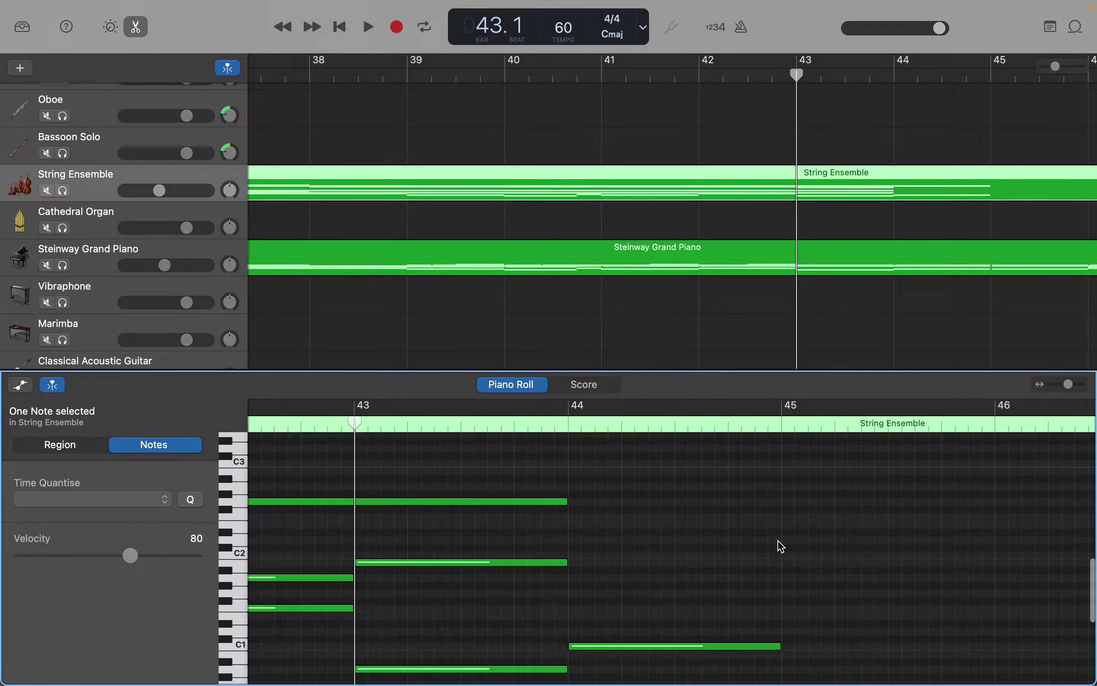
{"action": "scroll", "coordinate": [782, 547], "scroll_direction": "up", "scroll_amount": 2}
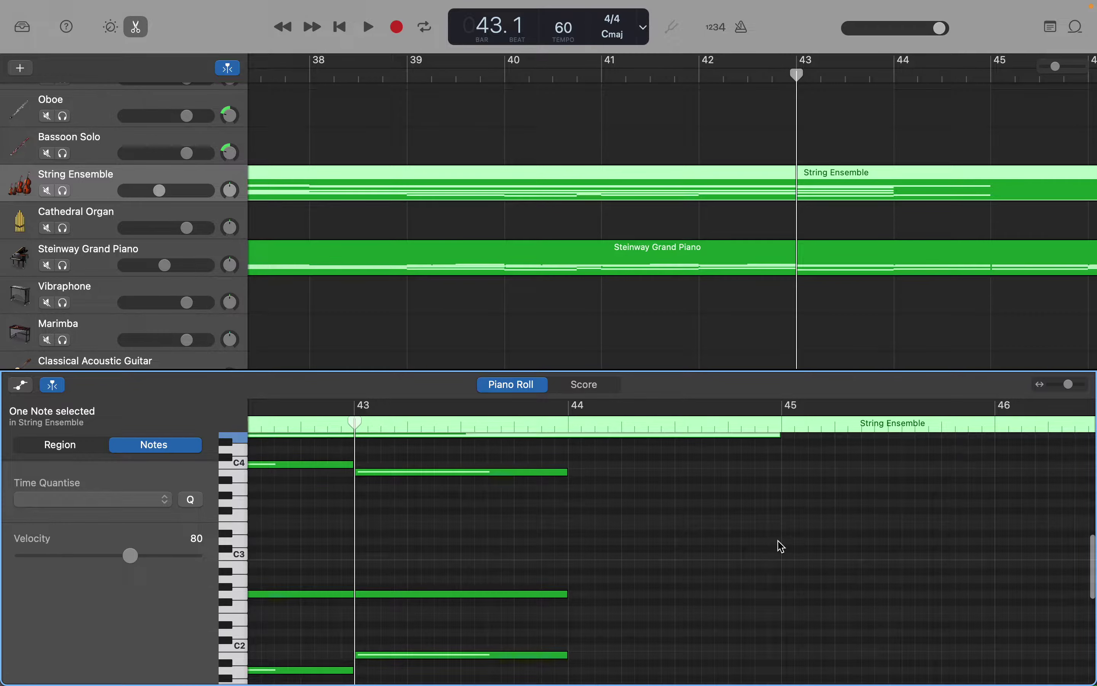
{"action": "scroll", "coordinate": [782, 546], "scroll_direction": "down", "scroll_amount": 2}
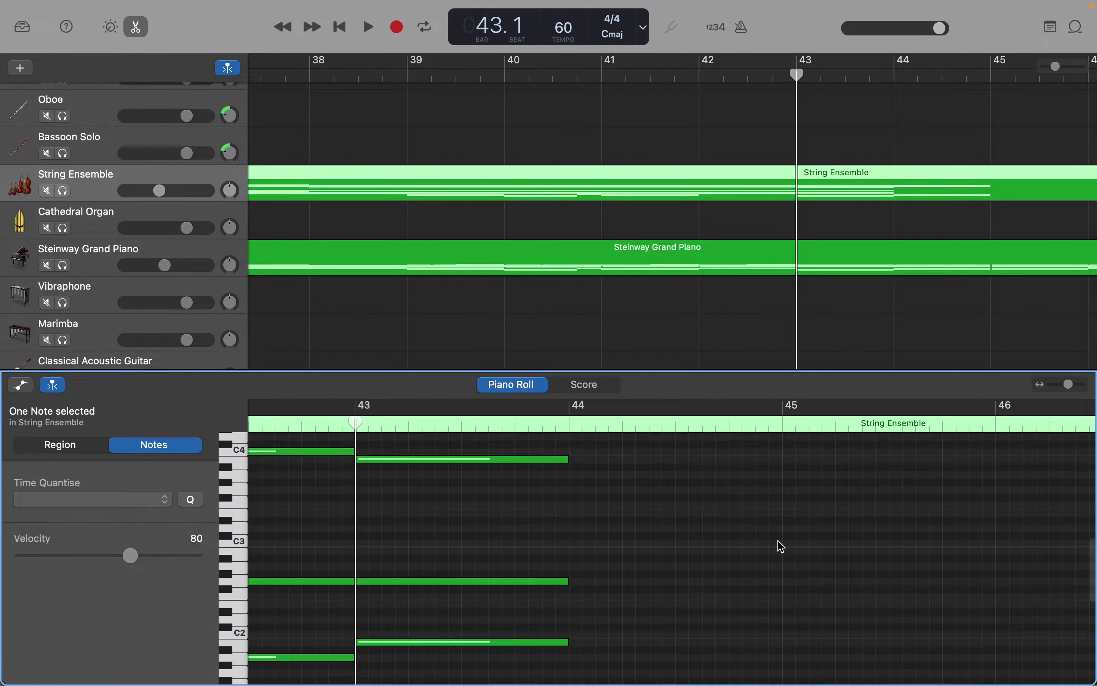
{"action": "scroll", "coordinate": [782, 547], "scroll_direction": "down", "scroll_amount": 4}
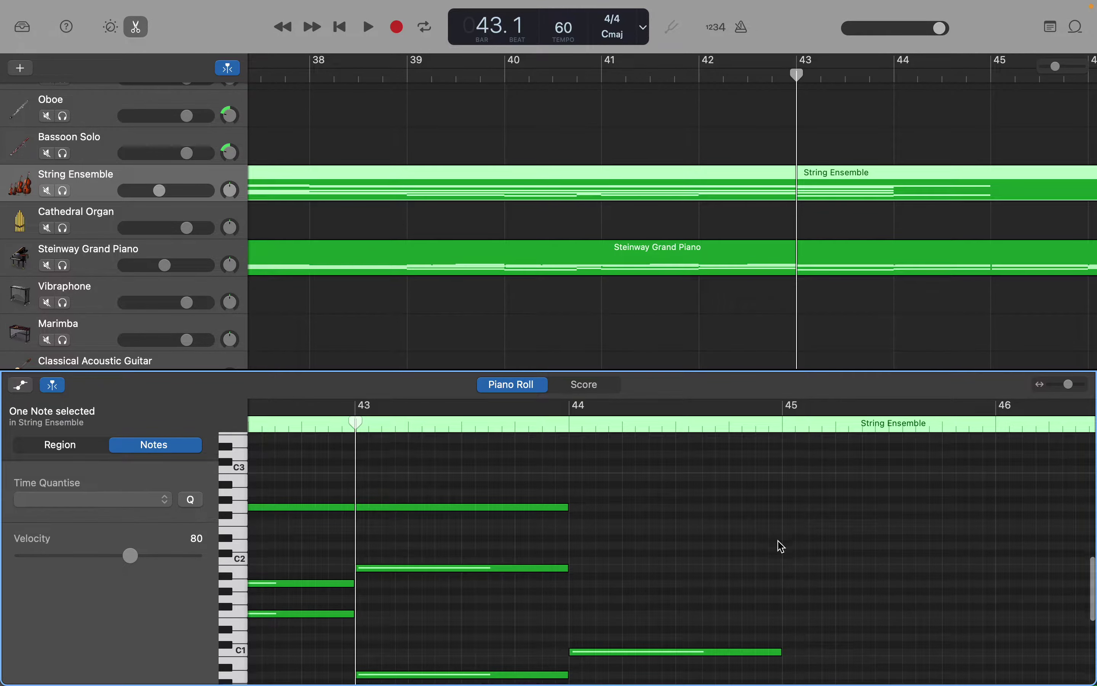
{"action": "scroll", "coordinate": [782, 547], "scroll_direction": "down", "scroll_amount": 1}
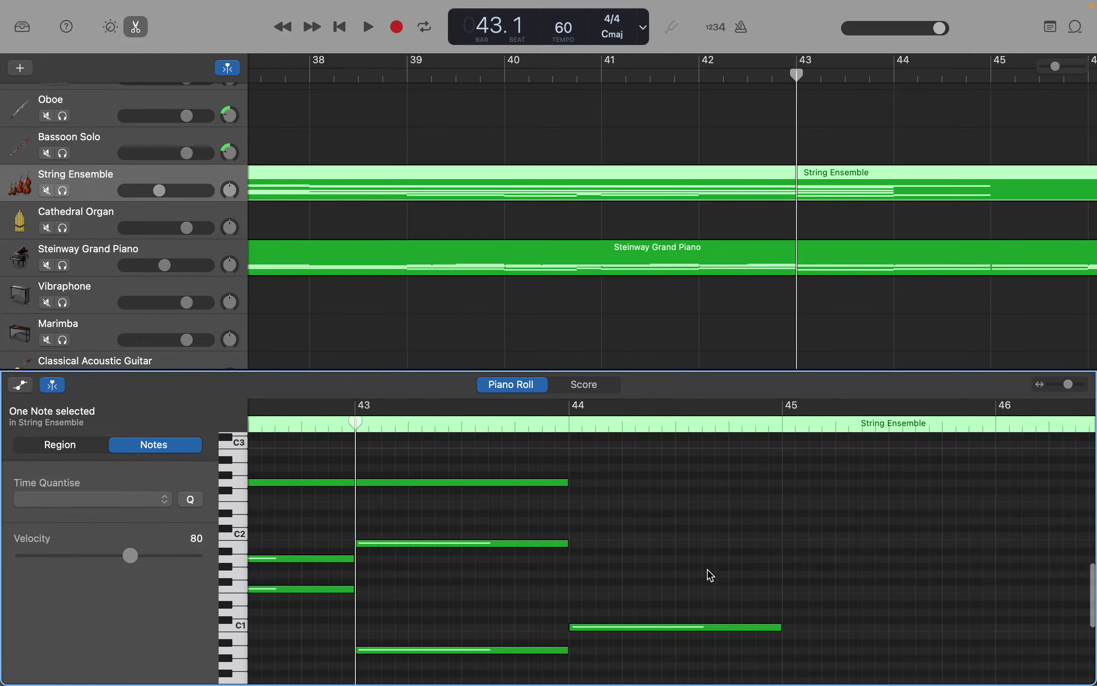
{"action": "left_click", "coordinate": [547, 651]}
{"action": "scroll", "coordinate": [546, 586], "scroll_direction": "up", "scroll_amount": 4}
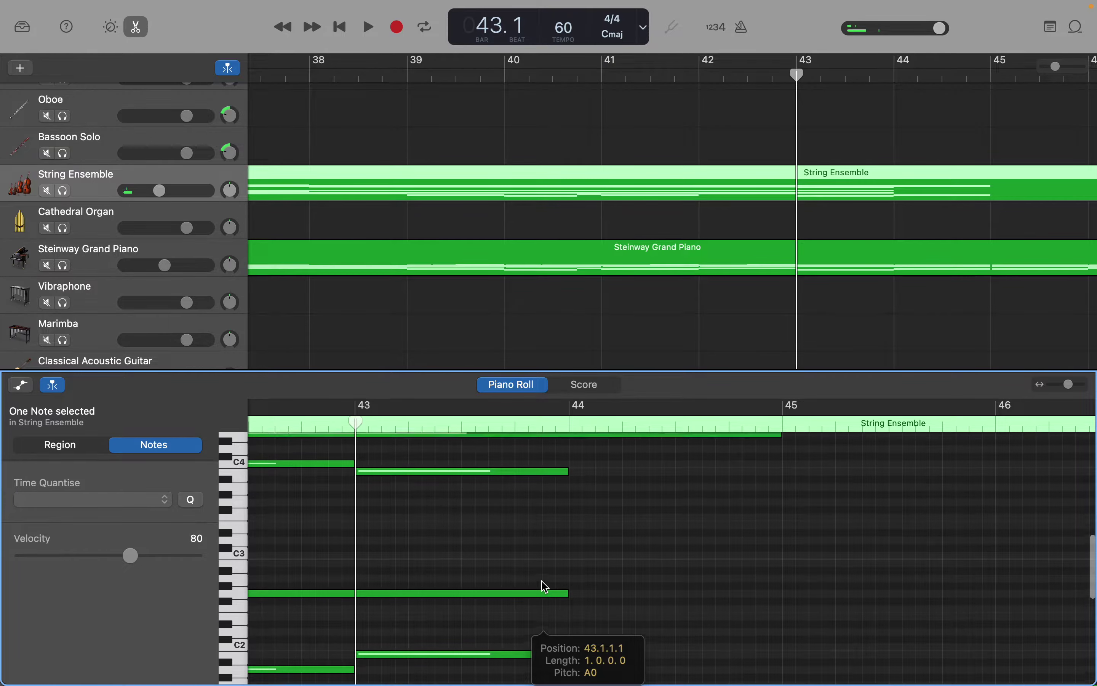
{"action": "scroll", "coordinate": [545, 587], "scroll_direction": "up", "scroll_amount": 1}
{"action": "scroll", "coordinate": [545, 587], "scroll_direction": "down", "scroll_amount": 2}
{"action": "scroll", "coordinate": [546, 586], "scroll_direction": "up", "scroll_amount": 1}
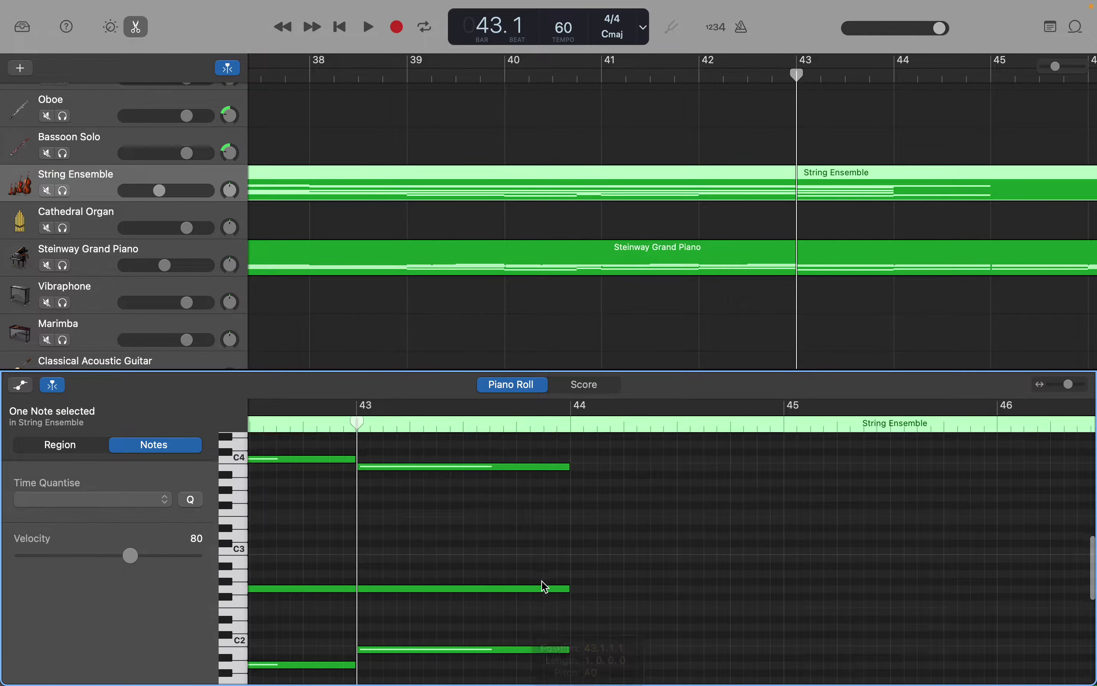
{"action": "scroll", "coordinate": [545, 586], "scroll_direction": "down", "scroll_amount": 4}
{"action": "scroll", "coordinate": [546, 587], "scroll_direction": "up", "scroll_amount": 5}
{"action": "scroll", "coordinate": [545, 586], "scroll_direction": "up", "scroll_amount": 1}
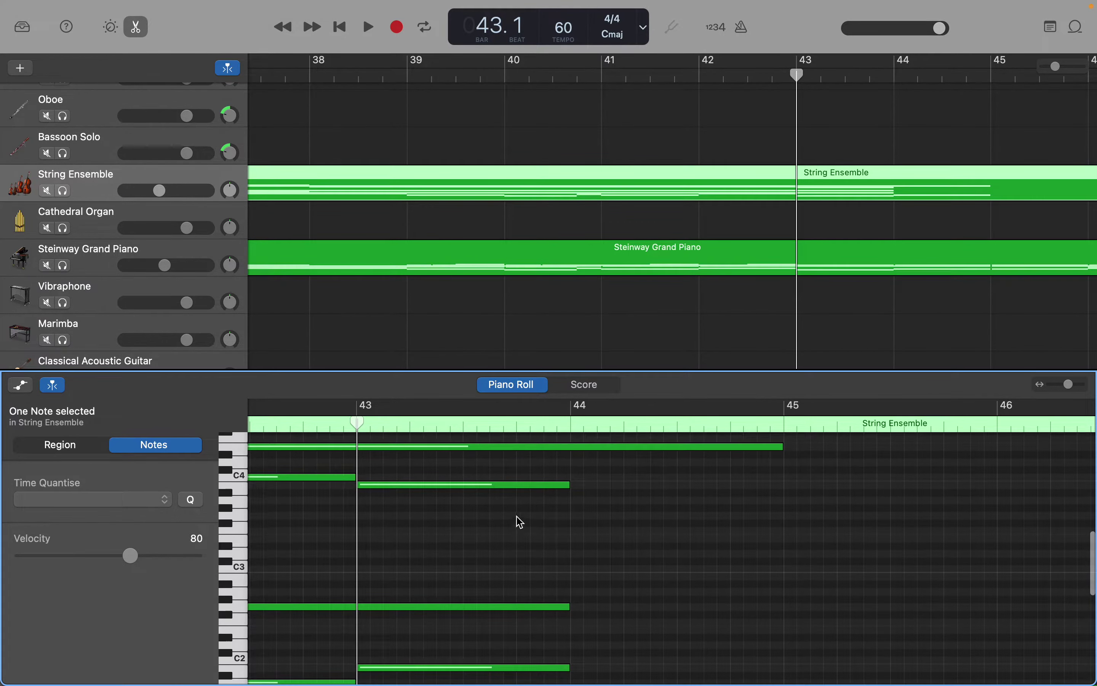
Delete the B3 note at bar 43 and lengthen the preceding C4 note so it ends at bar 44
{"action": "left_click", "coordinate": [506, 484]}
{"action": "key", "text": "Delete"}
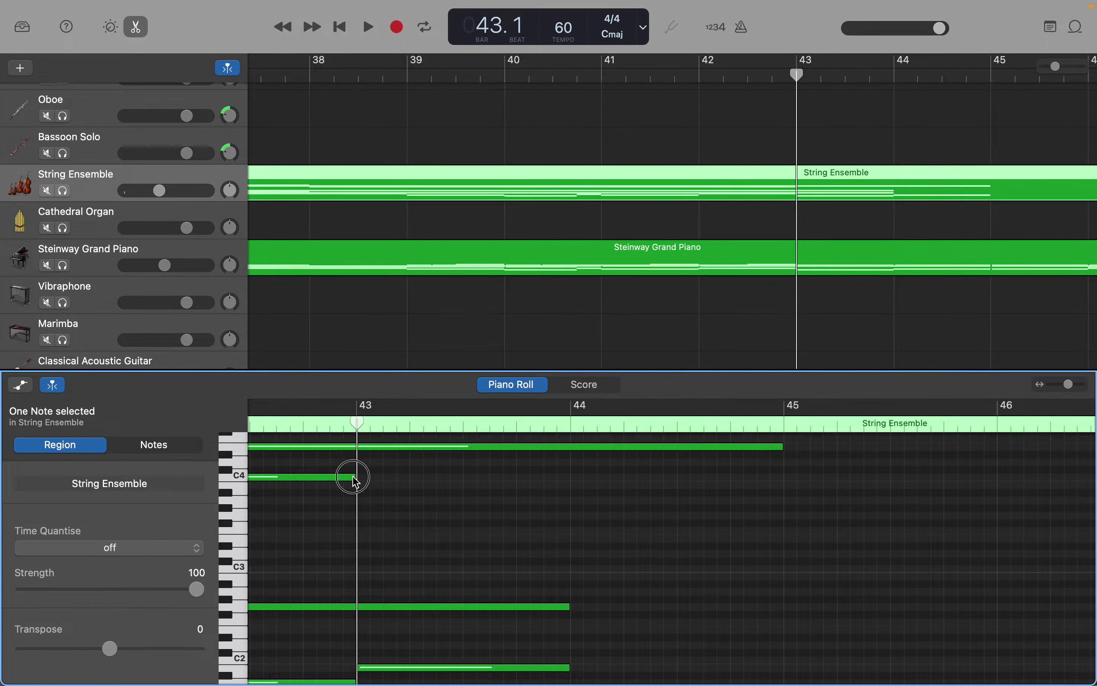
{"action": "left_click_drag", "start_coordinate": [355, 477], "coordinate": [564, 483]}
Lengthen the String Ensemble's G2 and B1 notes by one bar so both end at bar 45
{"action": "scroll", "coordinate": [522, 513], "scroll_direction": "down", "scroll_amount": 5}
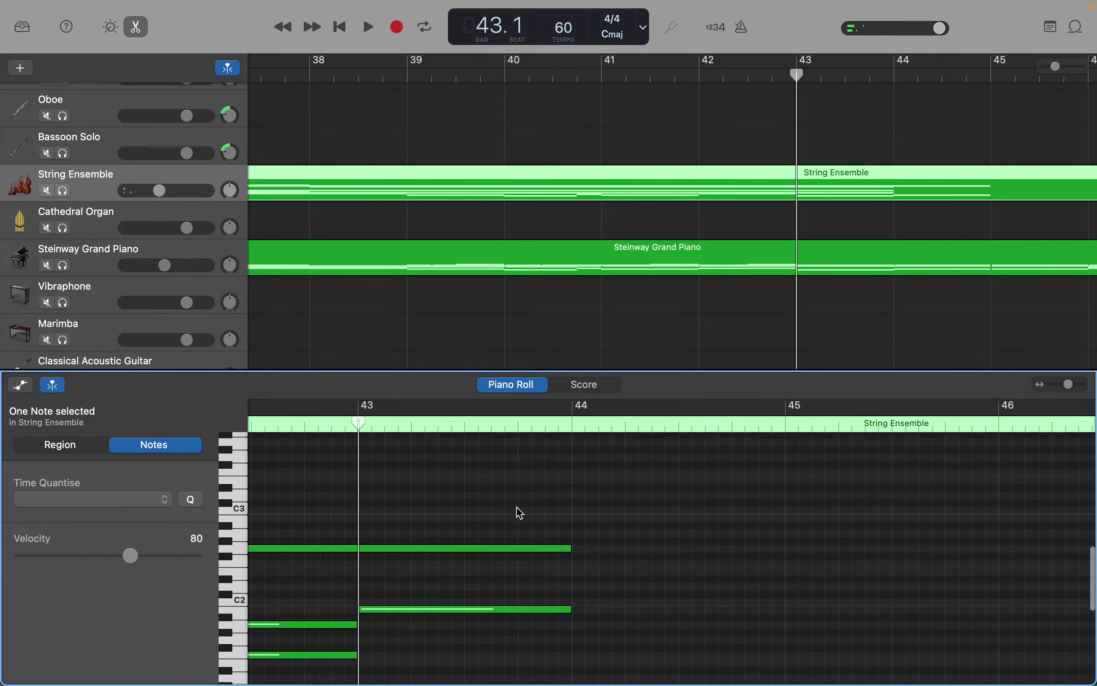
{"action": "scroll", "coordinate": [506, 576], "scroll_direction": "down", "scroll_amount": 2}
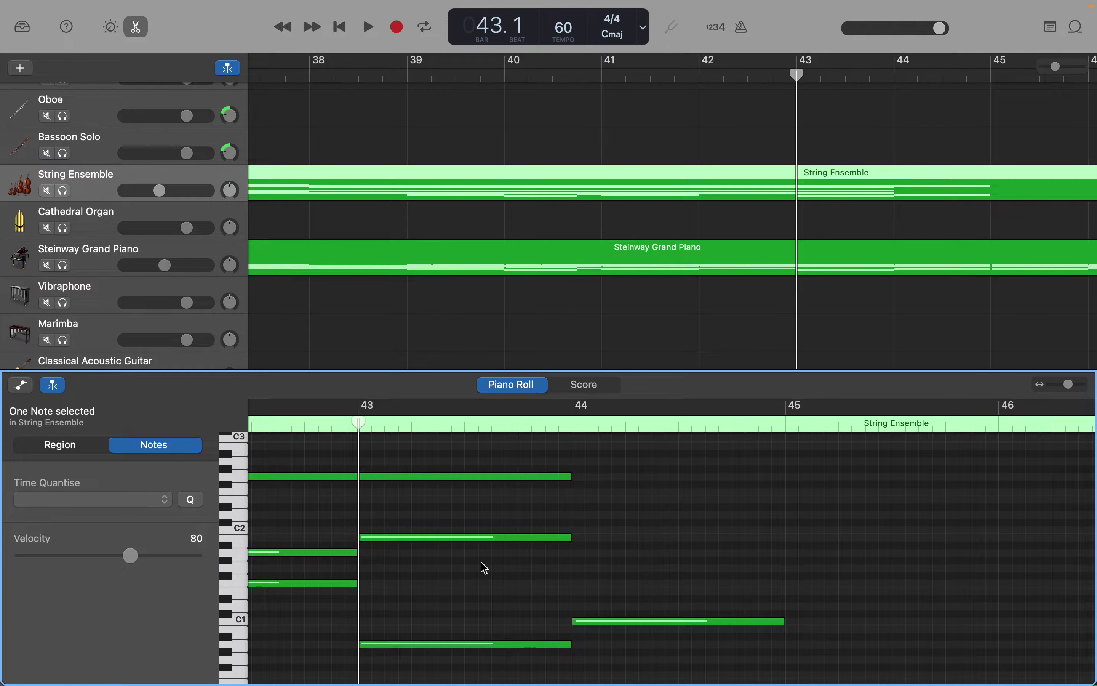
{"action": "left_click", "coordinate": [463, 539]}
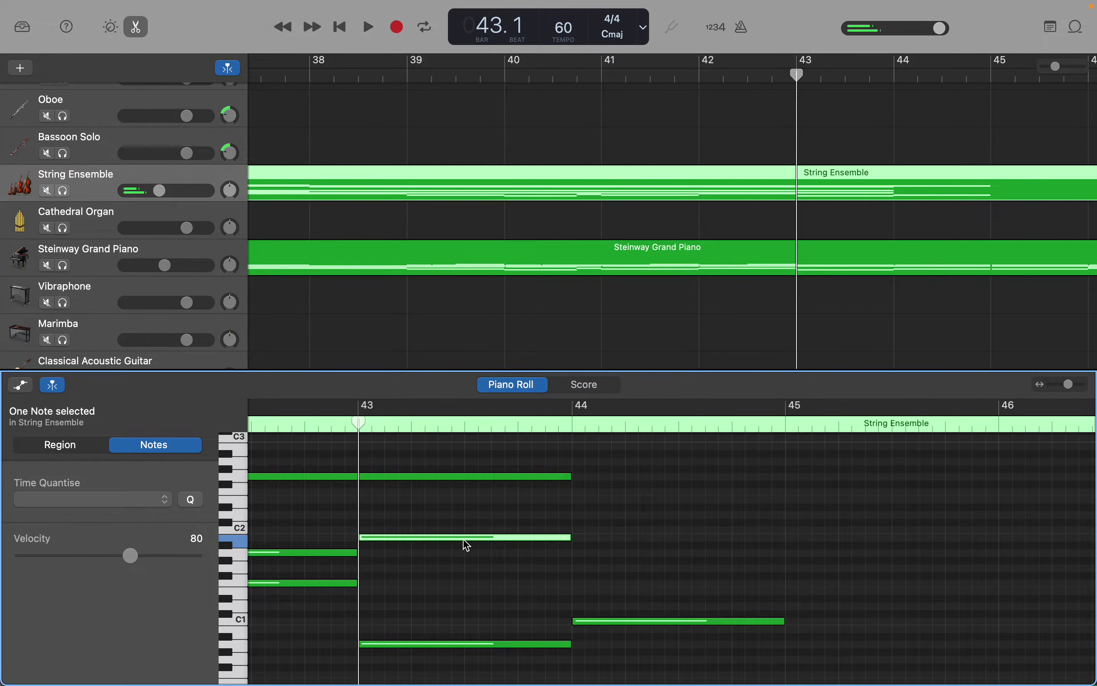
{"action": "scroll", "coordinate": [576, 548], "scroll_direction": "down", "scroll_amount": 1}
{"action": "scroll", "coordinate": [577, 549], "scroll_direction": "right", "scroll_amount": 1}
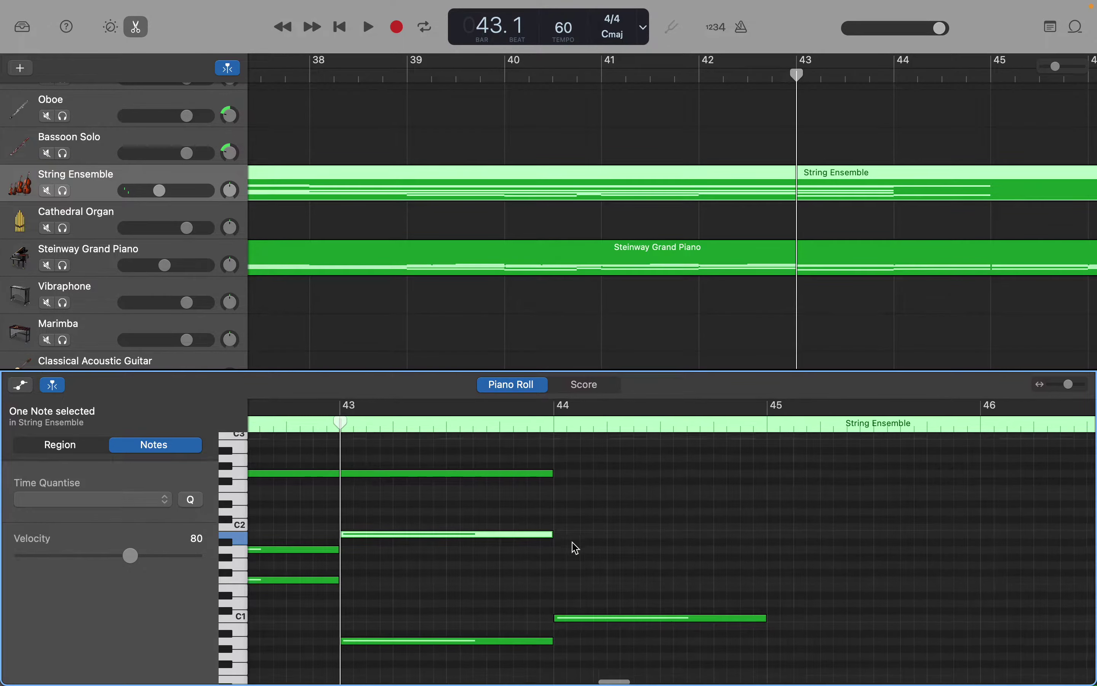
{"action": "right_click", "coordinate": [575, 548]}
{"action": "left_click", "coordinate": [581, 518]}
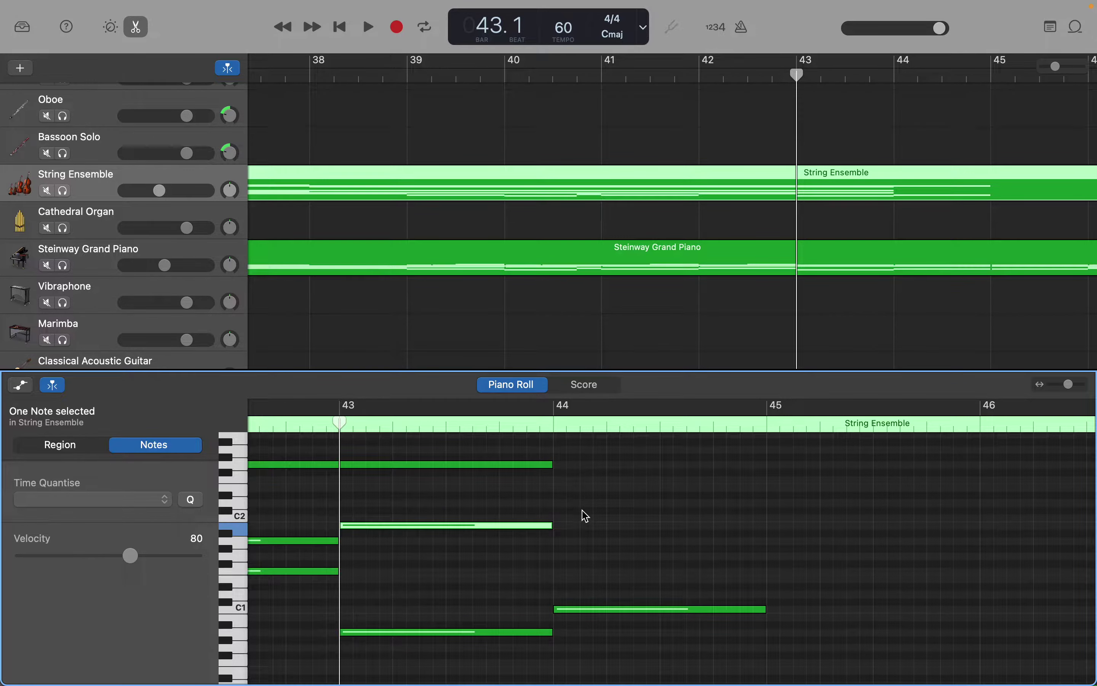
{"action": "scroll", "coordinate": [583, 517], "scroll_direction": "up", "scroll_amount": 10}
{"action": "scroll", "coordinate": [586, 515], "scroll_direction": "down", "scroll_amount": 7}
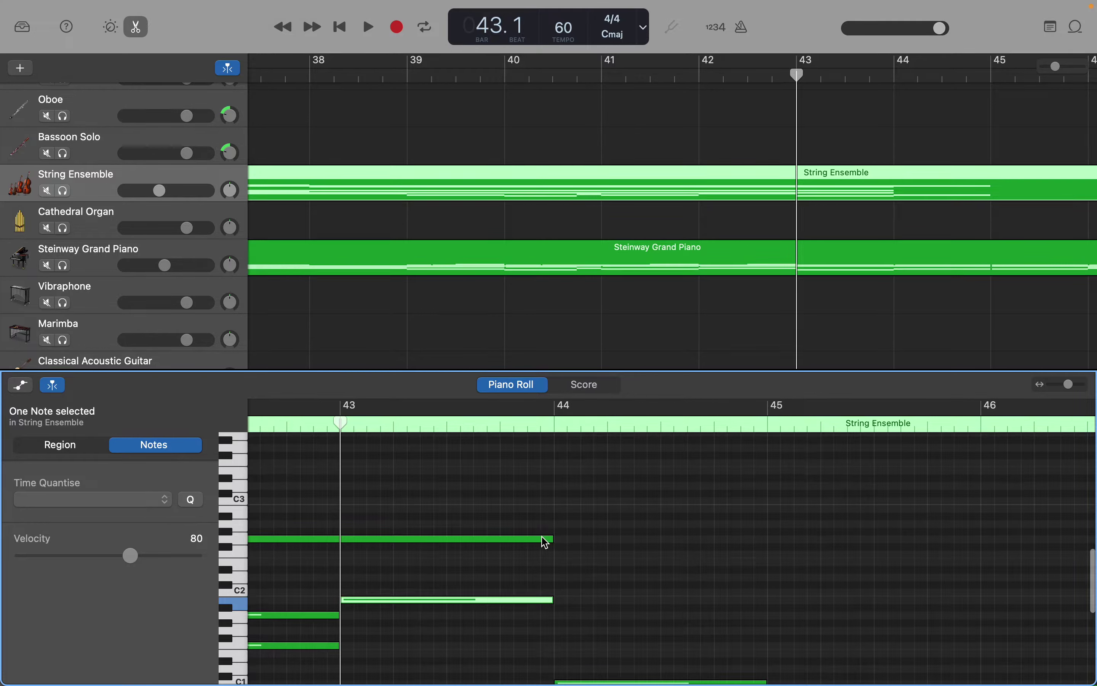
{"action": "left_click_drag", "start_coordinate": [548, 538], "coordinate": [762, 547]}
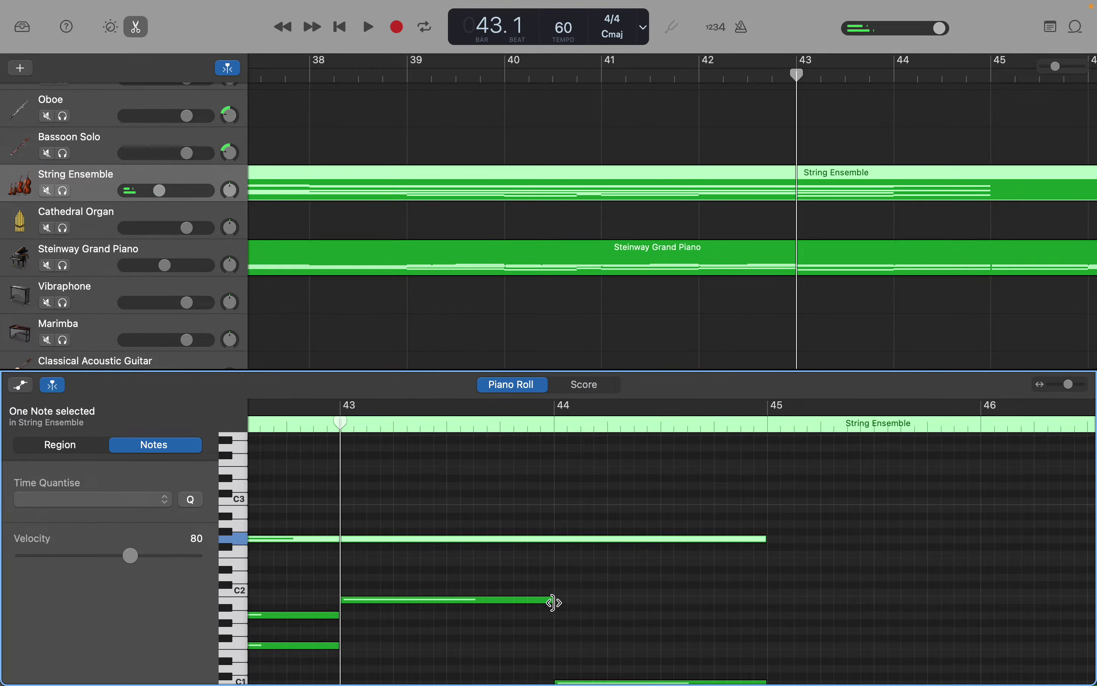
{"action": "left_click", "coordinate": [560, 602]}
{"action": "left_click_drag", "start_coordinate": [560, 603], "coordinate": [771, 607]}
Add a D4 note at bar 44 in the String Ensemble region and shorten it to end at bar 45
{"action": "scroll", "coordinate": [771, 607], "scroll_direction": "up", "scroll_amount": 5}
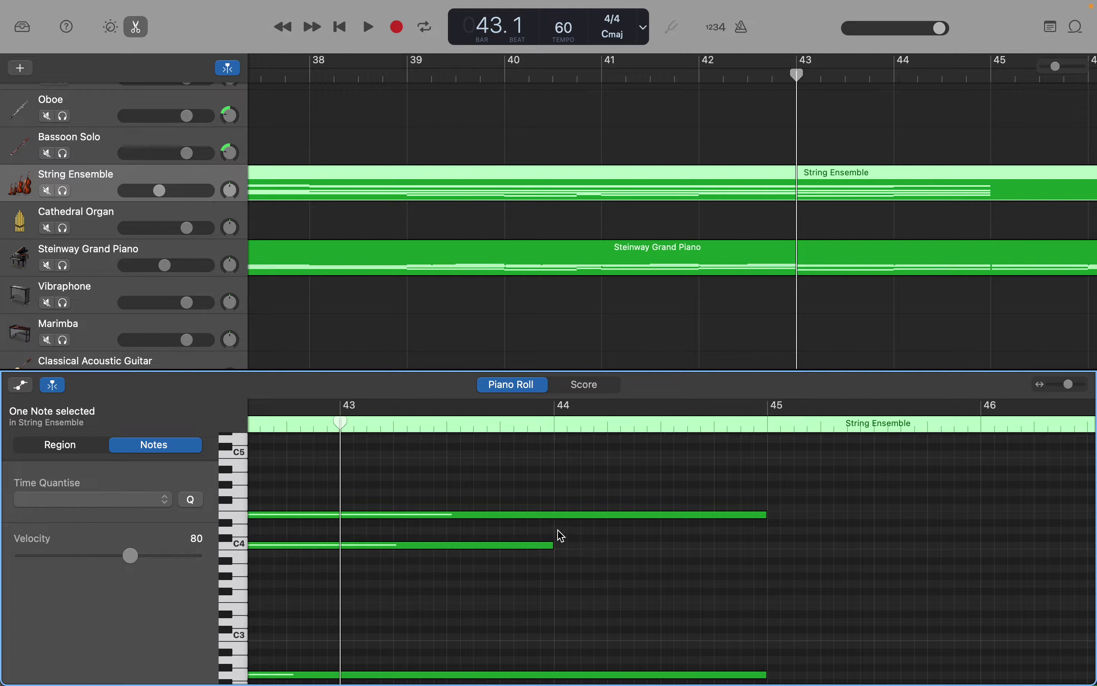
{"action": "right_click", "coordinate": [561, 536]}
{"action": "left_click", "coordinate": [567, 536]}
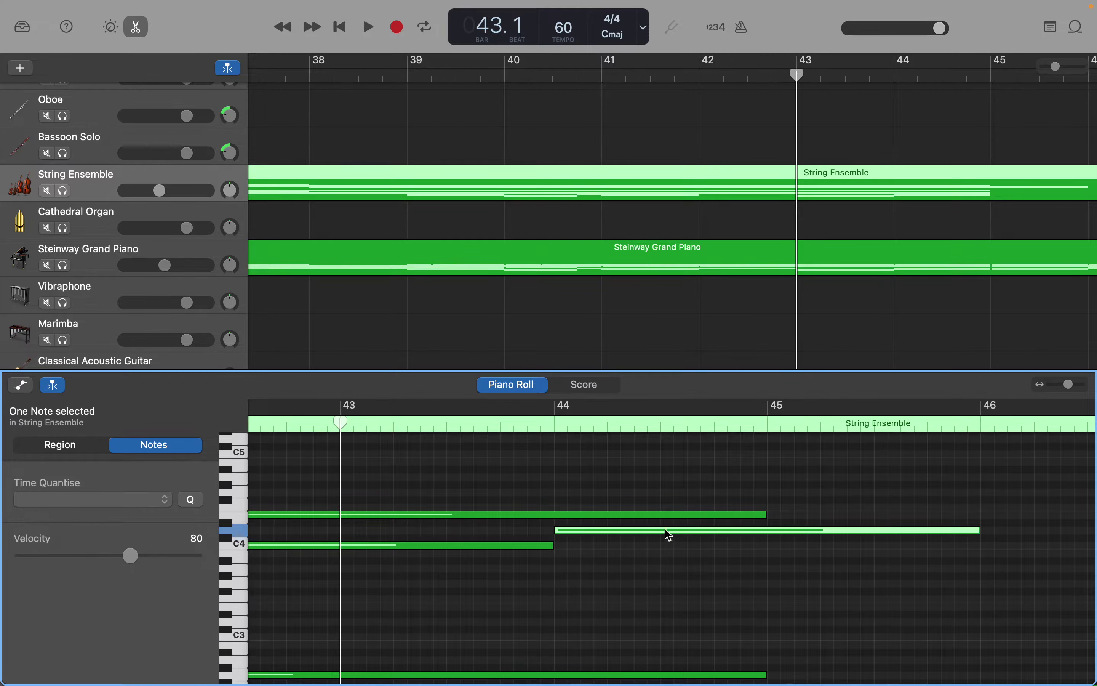
{"action": "left_click_drag", "start_coordinate": [978, 531], "coordinate": [766, 534]}
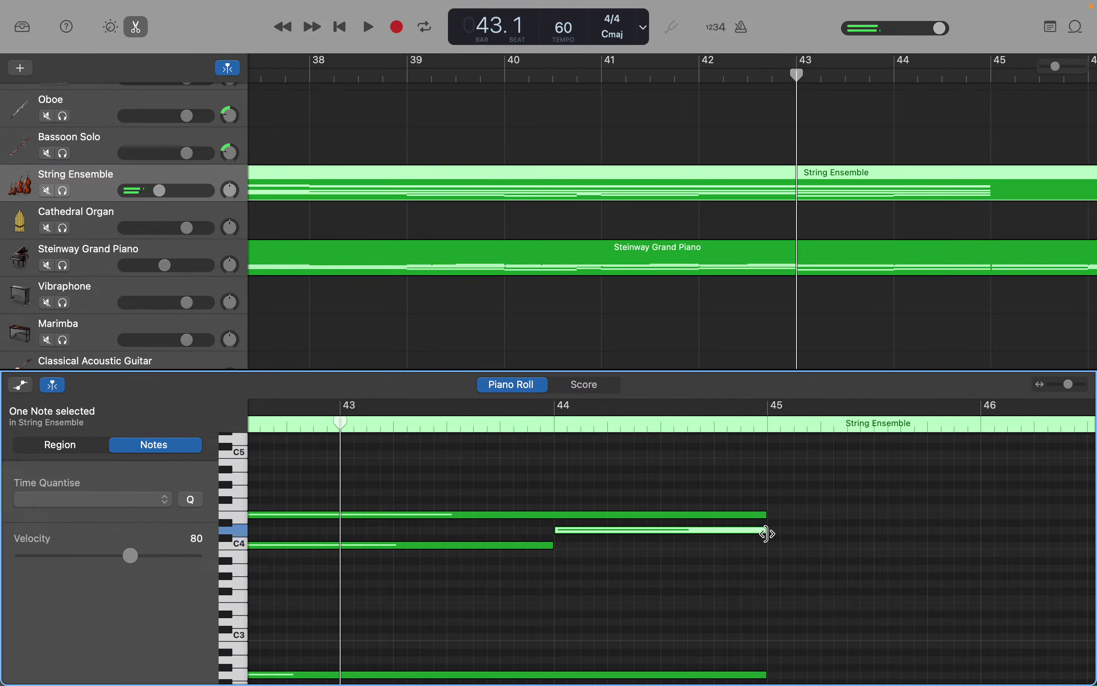
{"action": "left_click", "coordinate": [799, 74]}
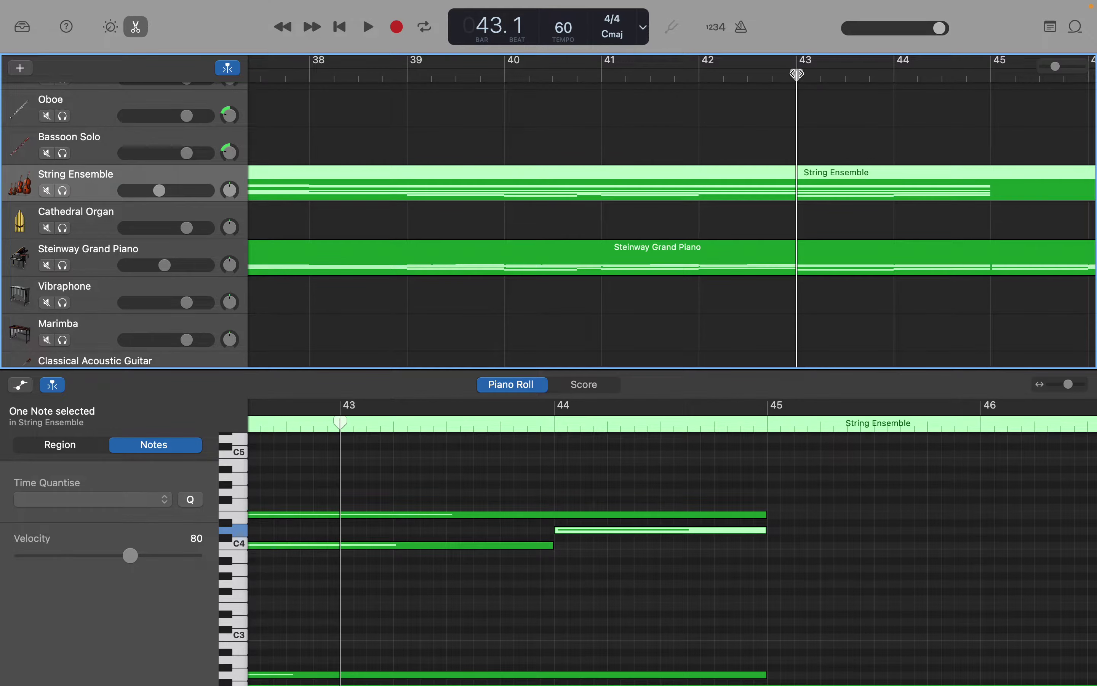
Move the playhead to bar 45 and audition the Steinway Grand Piano's C3 notes in that bar
{"action": "left_click_drag", "start_coordinate": [796, 74], "coordinate": [990, 76]}
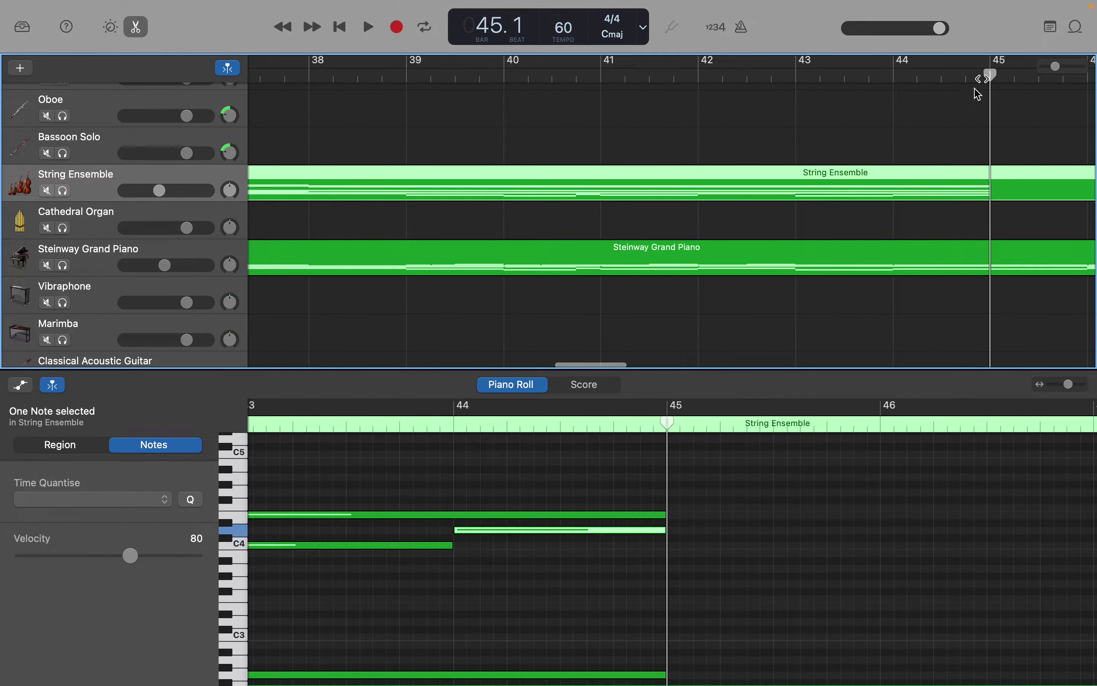
{"action": "left_click", "coordinate": [1041, 259]}
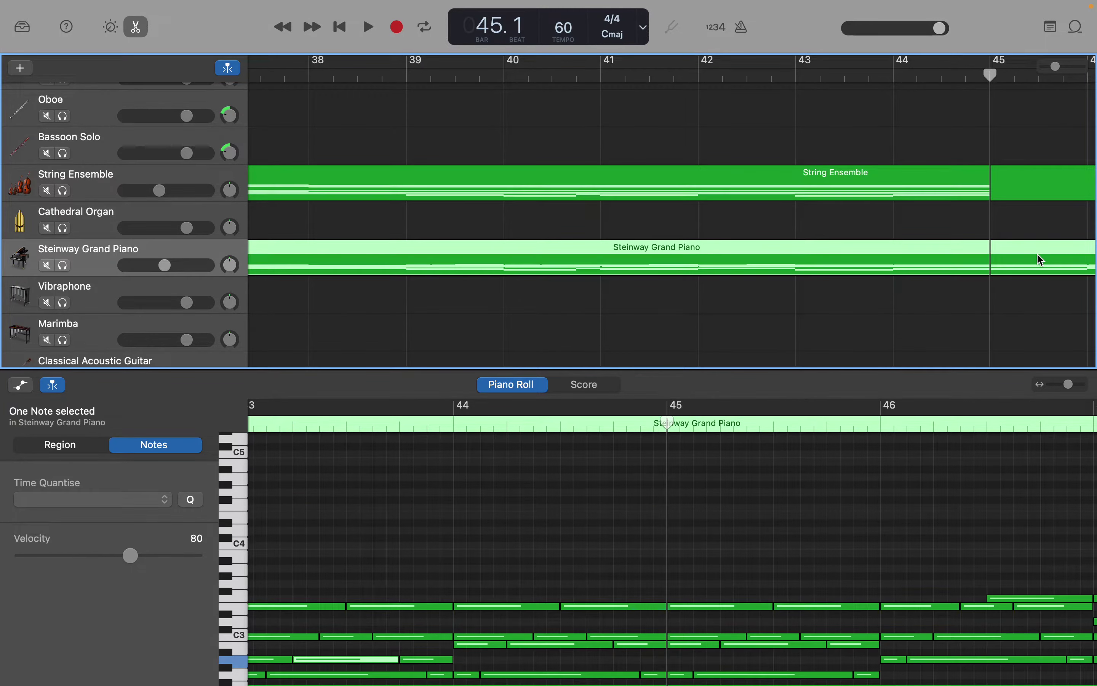
{"action": "scroll", "coordinate": [1041, 259], "scroll_direction": "right", "scroll_amount": 10}
{"action": "scroll", "coordinate": [1041, 259], "scroll_direction": "right", "scroll_amount": 3}
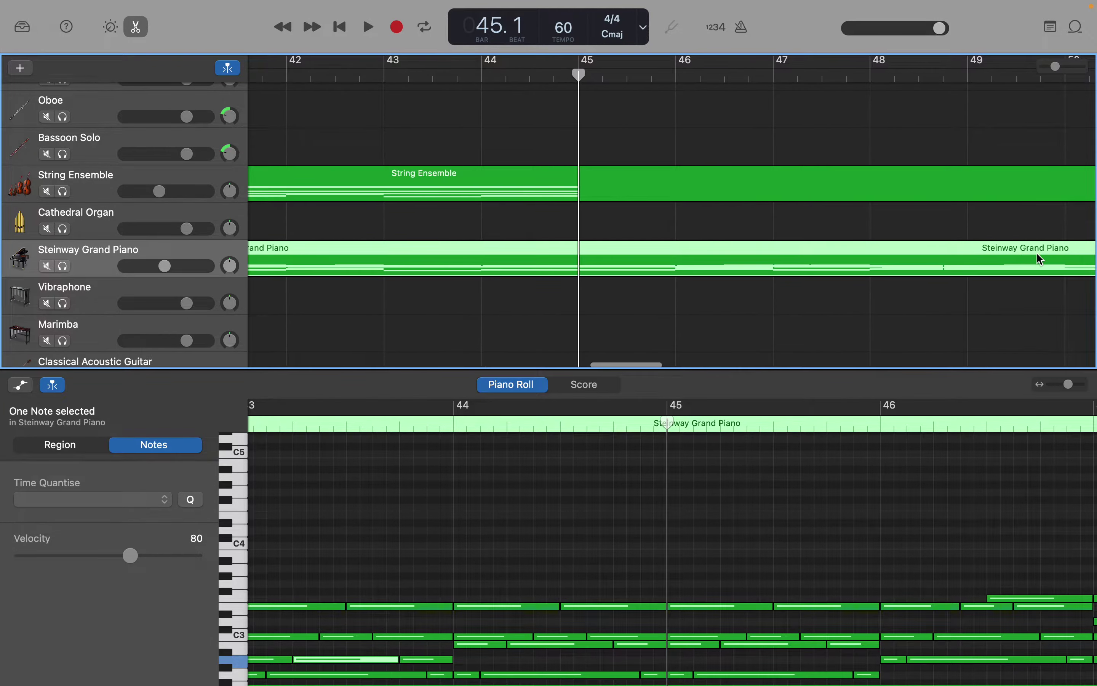
{"action": "scroll", "coordinate": [843, 600], "scroll_direction": "down", "scroll_amount": 2}
{"action": "scroll", "coordinate": [843, 601], "scroll_direction": "right", "scroll_amount": 4}
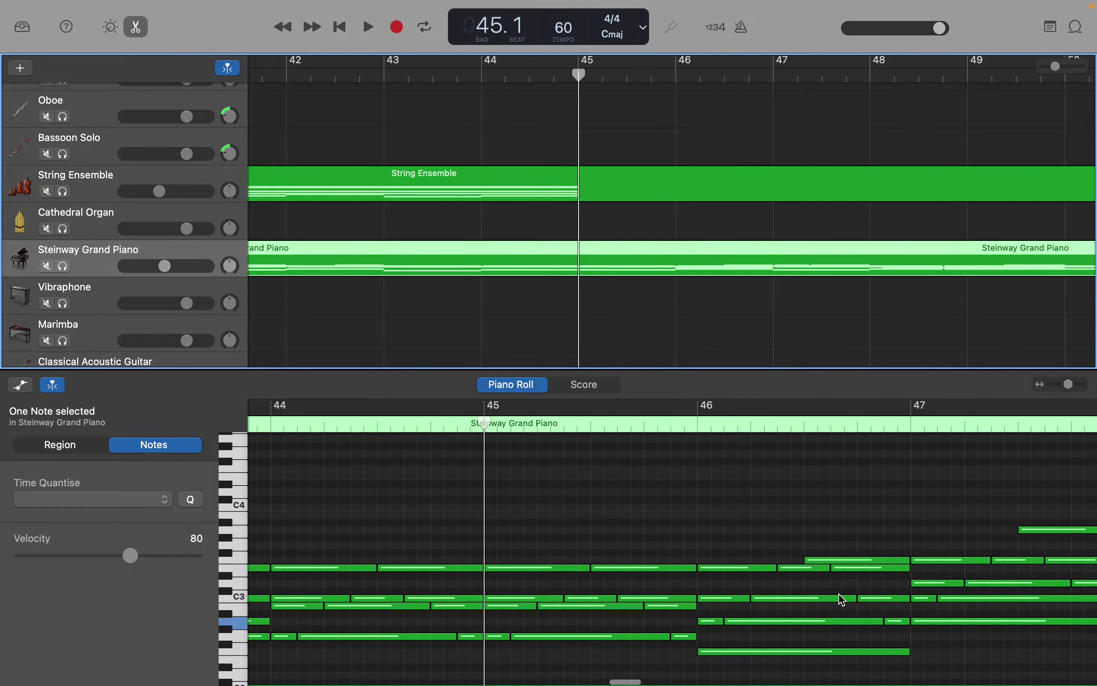
{"action": "left_click", "coordinate": [619, 599]}
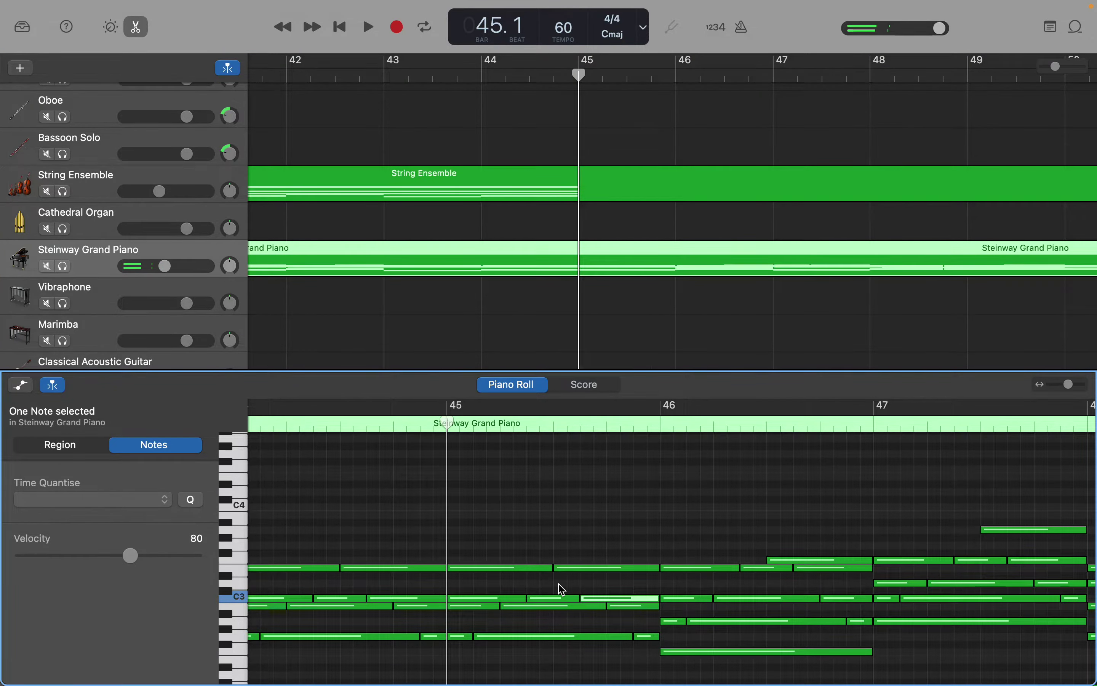
{"action": "scroll", "coordinate": [563, 590], "scroll_direction": "down", "scroll_amount": 2}
{"action": "scroll", "coordinate": [558, 588], "scroll_direction": "left", "scroll_amount": 3}
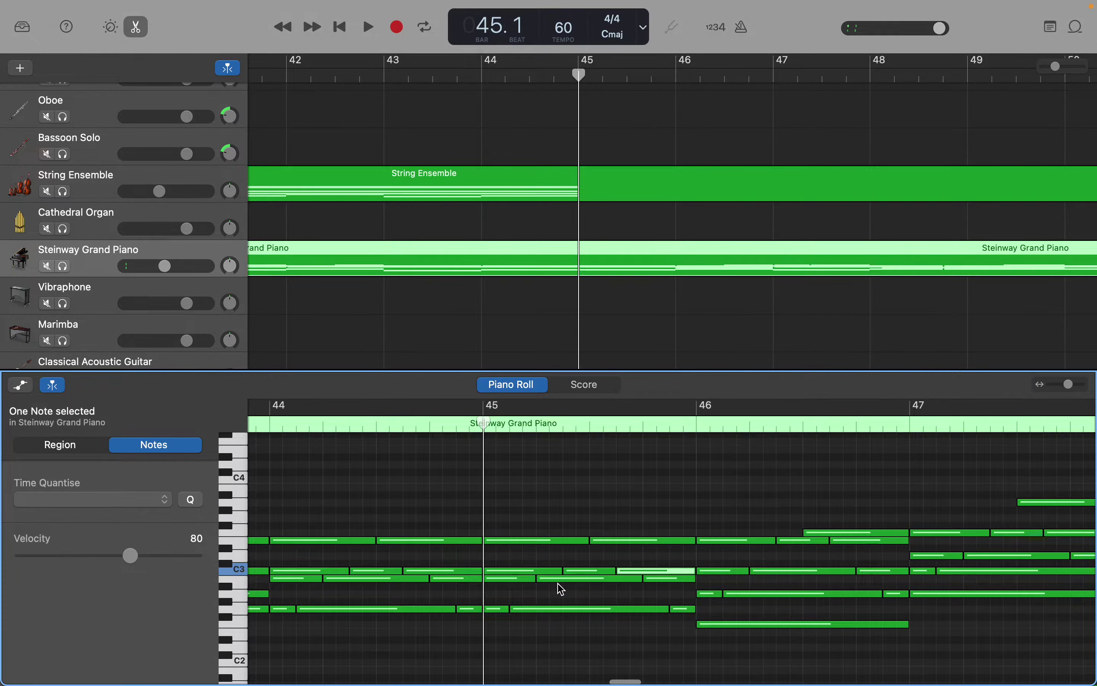
{"action": "left_click", "coordinate": [524, 572]}
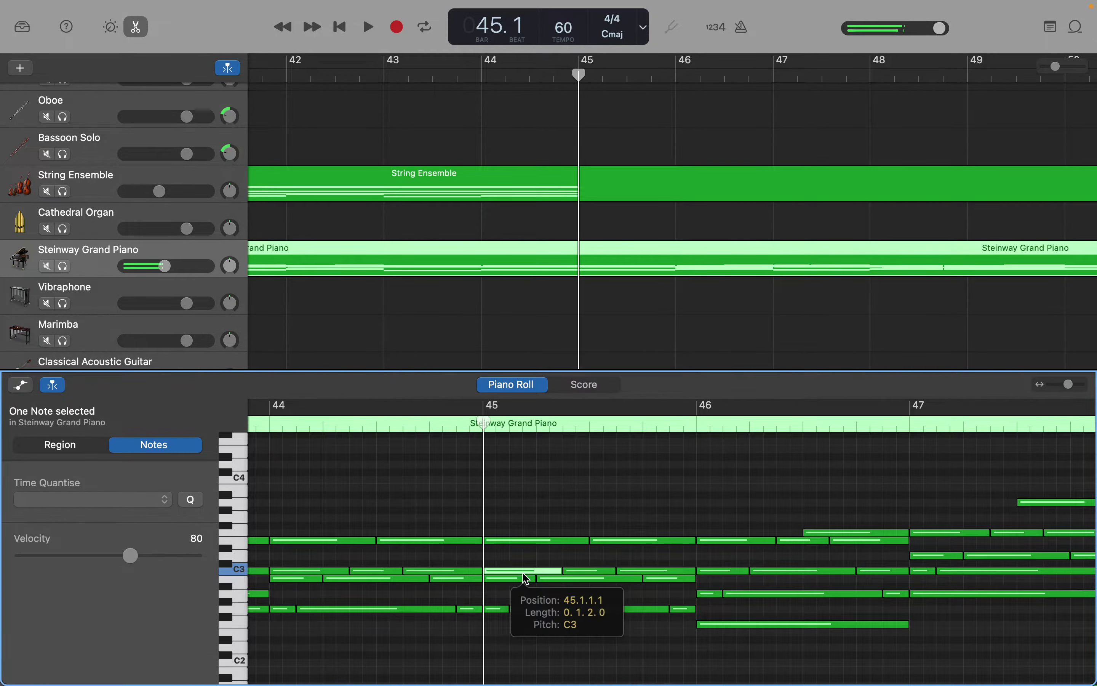
Audition the piano's bass notes, C1 at bar 45 and F1 at bar 46
{"action": "scroll", "coordinate": [526, 583], "scroll_direction": "down", "scroll_amount": 8}
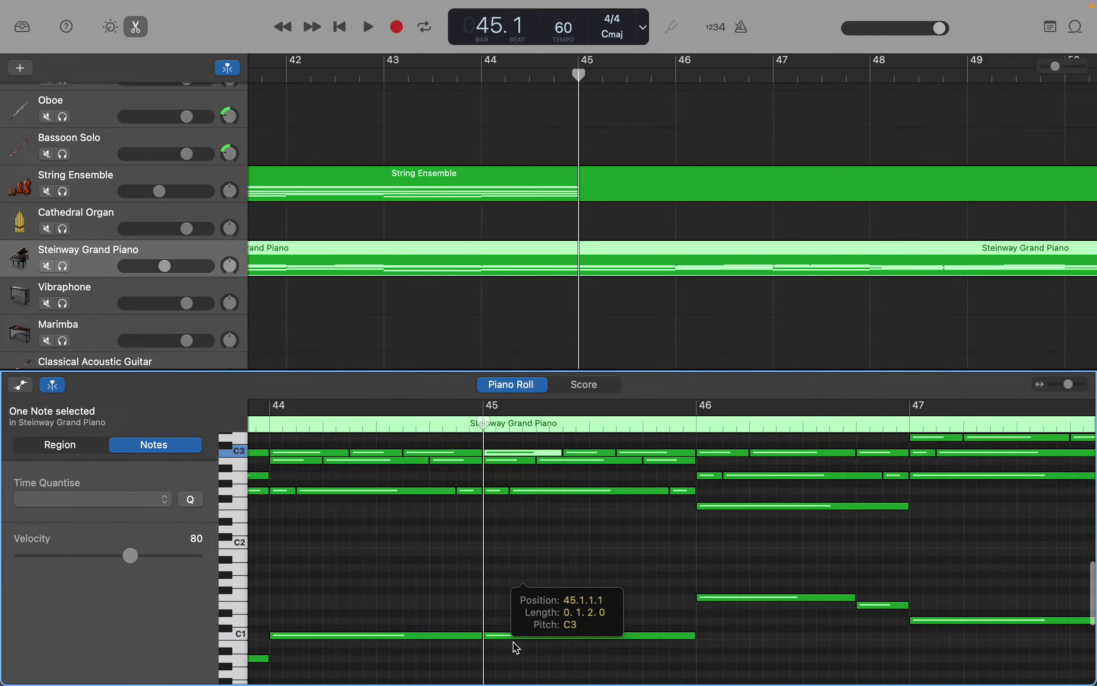
{"action": "scroll", "coordinate": [517, 648], "scroll_direction": "up", "scroll_amount": 3}
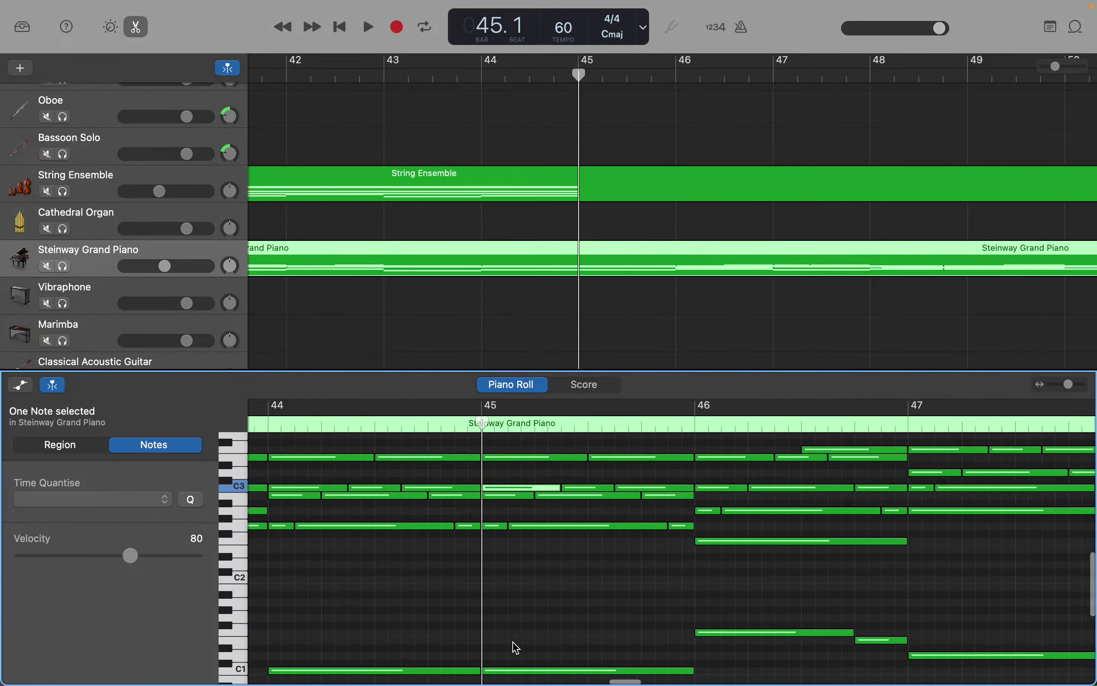
{"action": "scroll", "coordinate": [517, 648], "scroll_direction": "right", "scroll_amount": 1}
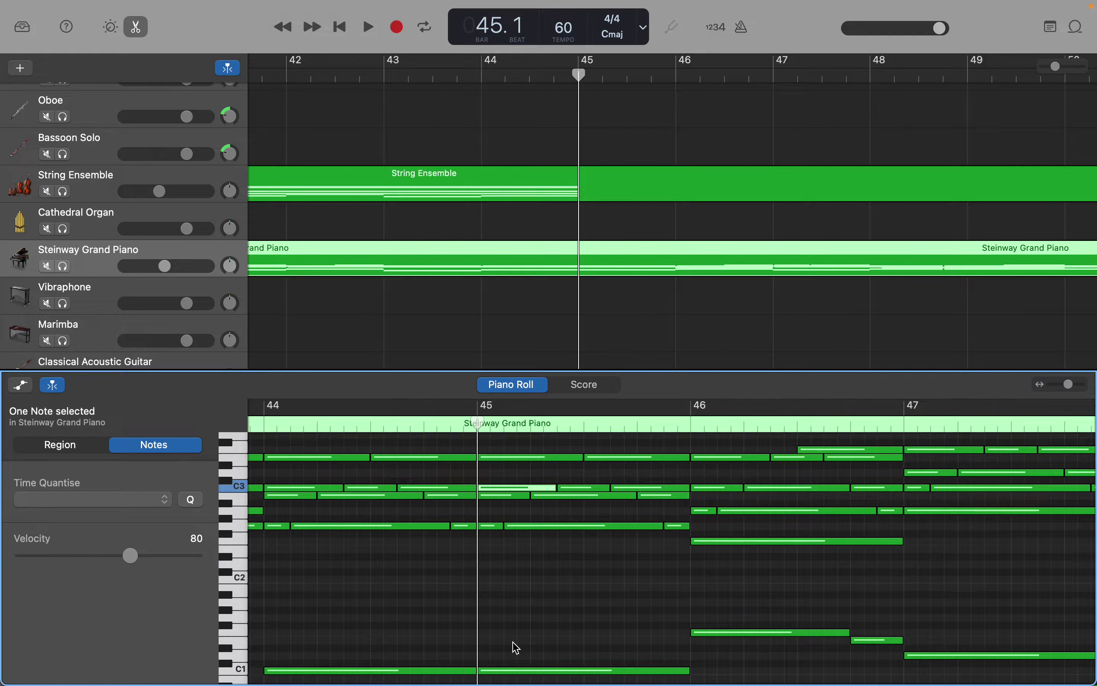
{"action": "left_click", "coordinate": [523, 670]}
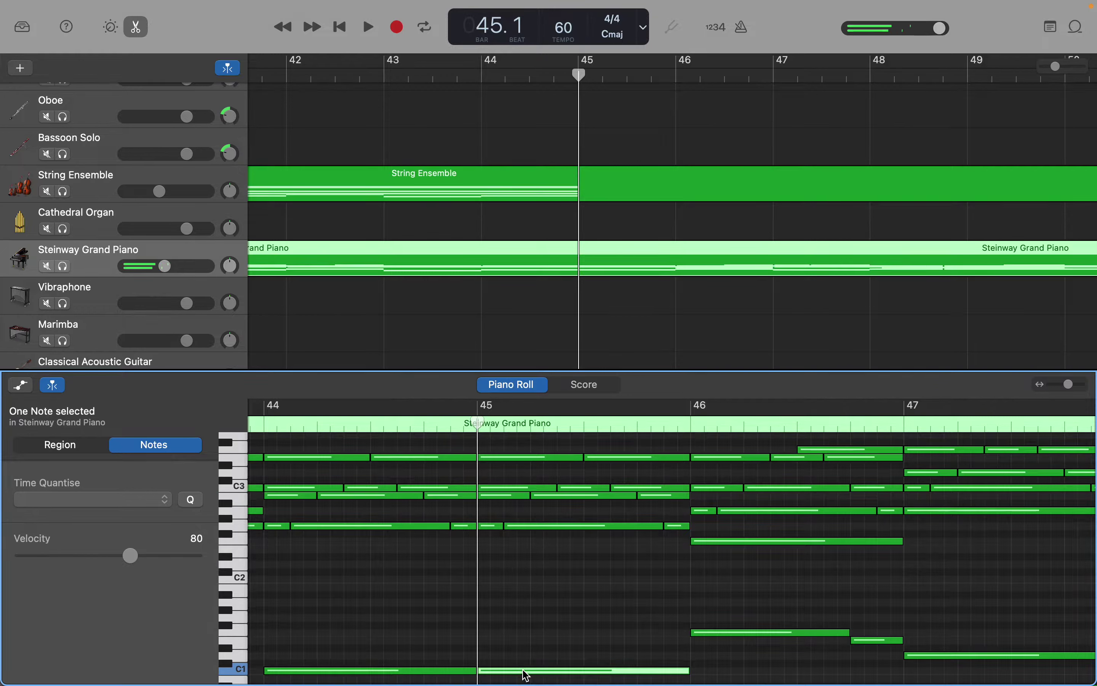
{"action": "left_click", "coordinate": [728, 634]}
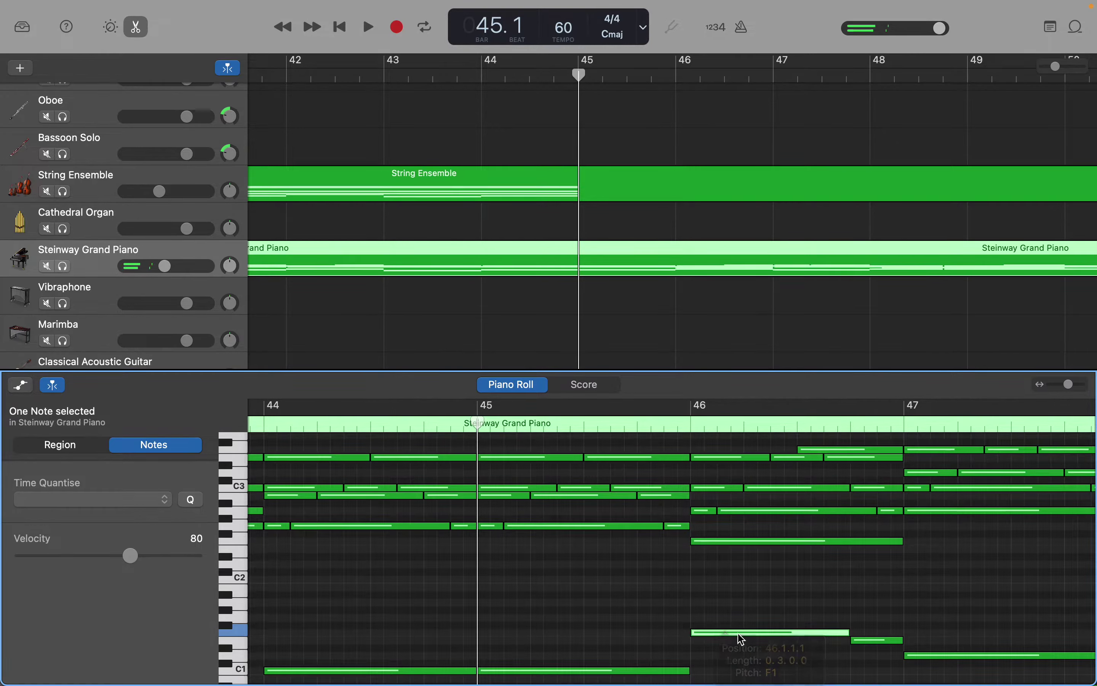
In the String Ensemble region, add an F1 bass note at bar 46 and shorten it to three beats
{"action": "left_click", "coordinate": [607, 189]}
{"action": "scroll", "coordinate": [533, 614], "scroll_direction": "up", "scroll_amount": 3}
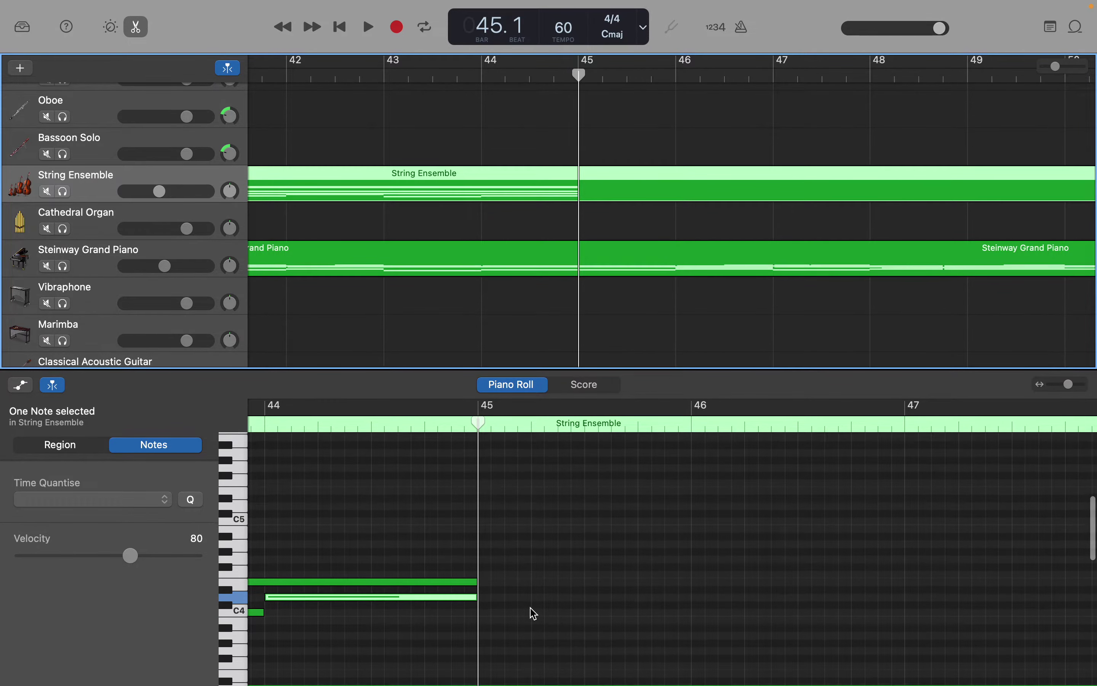
{"action": "scroll", "coordinate": [662, 616], "scroll_direction": "down", "scroll_amount": 2}
{"action": "scroll", "coordinate": [664, 615], "scroll_direction": "down", "scroll_amount": 10}
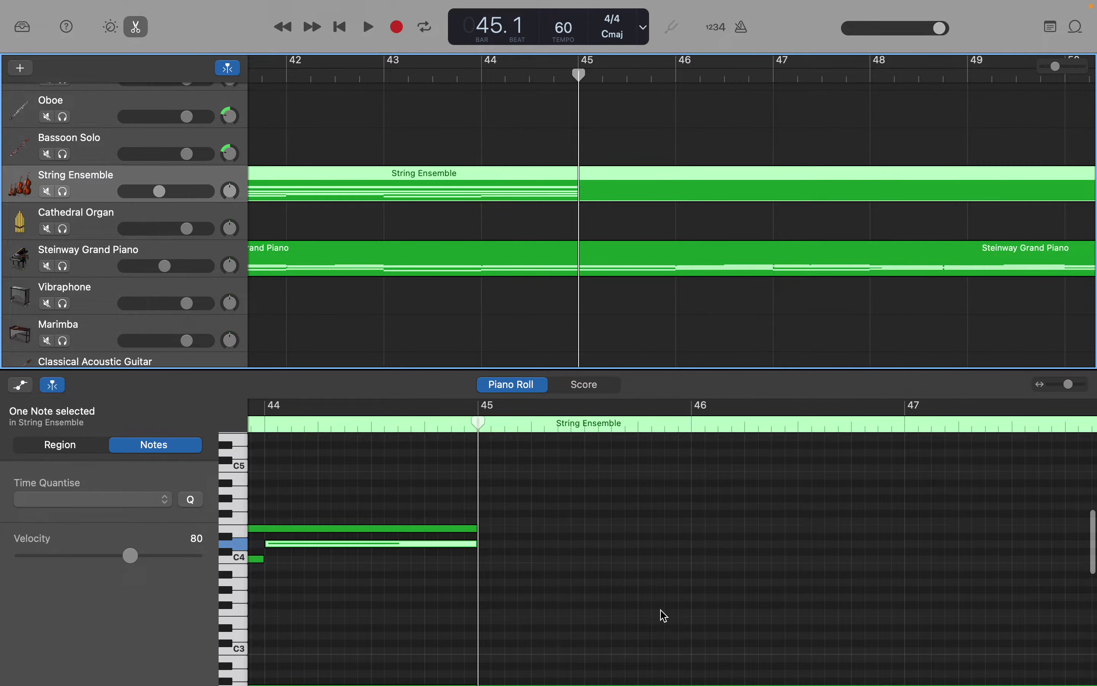
{"action": "scroll", "coordinate": [664, 616], "scroll_direction": "down", "scroll_amount": 5}
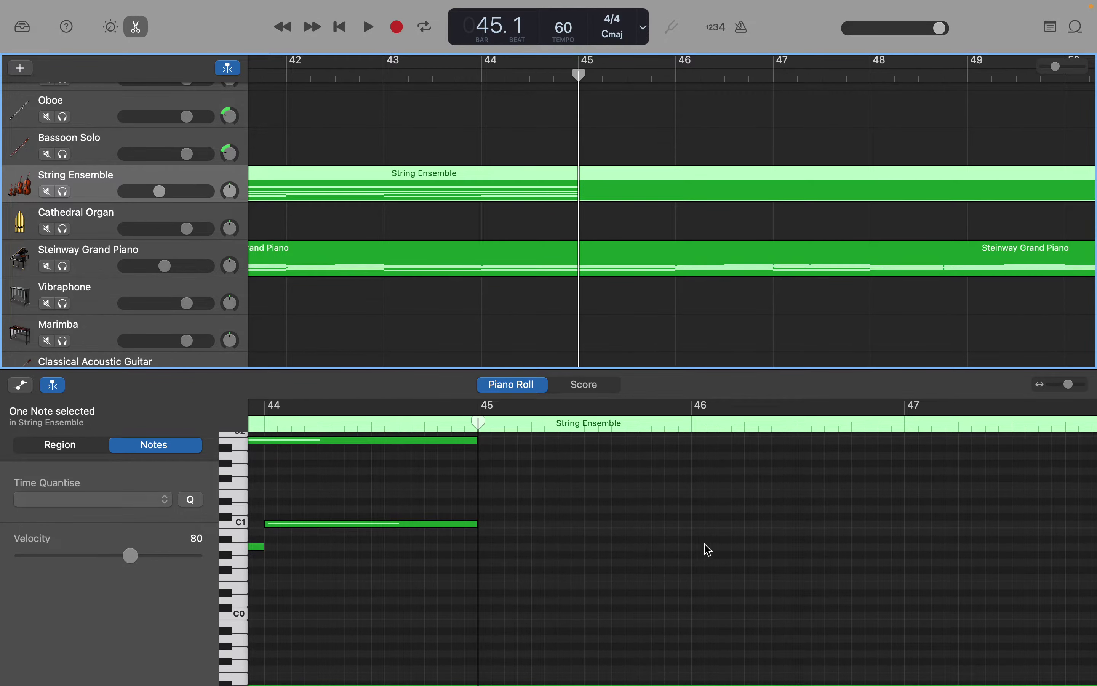
{"action": "right_click", "coordinate": [703, 490]}
{"action": "key", "text": "Escape"}
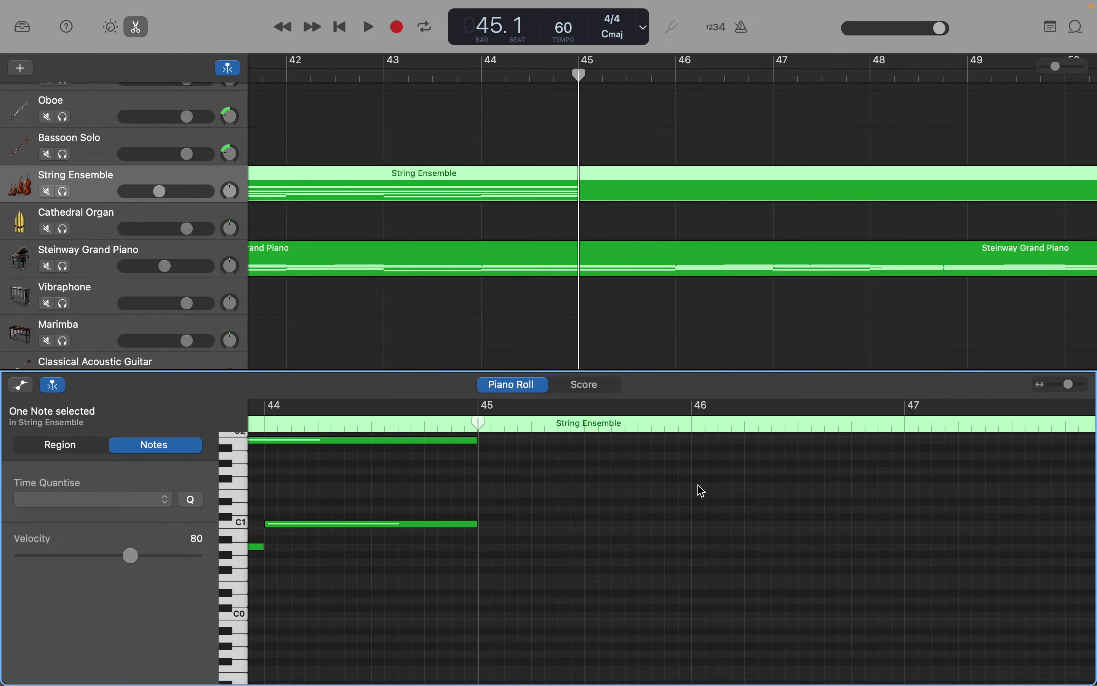
{"action": "left_click", "coordinate": [703, 490]}
{"action": "left_click", "coordinate": [446, 525]}
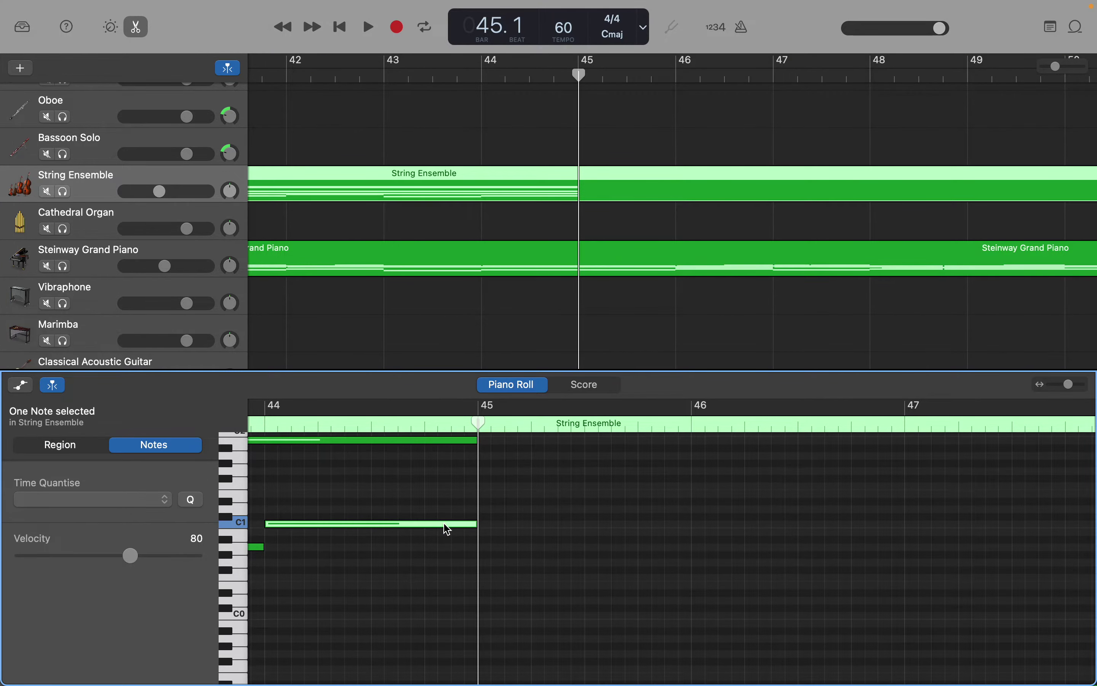
{"action": "right_click", "coordinate": [704, 492]}
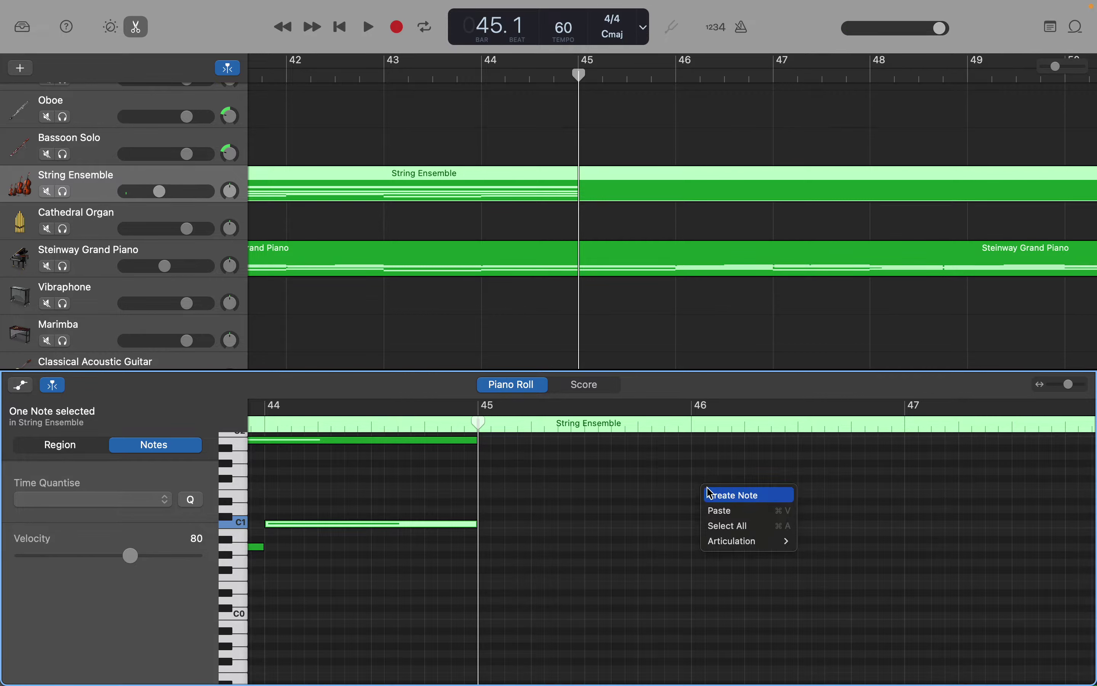
{"action": "left_click", "coordinate": [714, 491]}
{"action": "left_click_drag", "start_coordinate": [902, 486], "coordinate": [850, 485]}
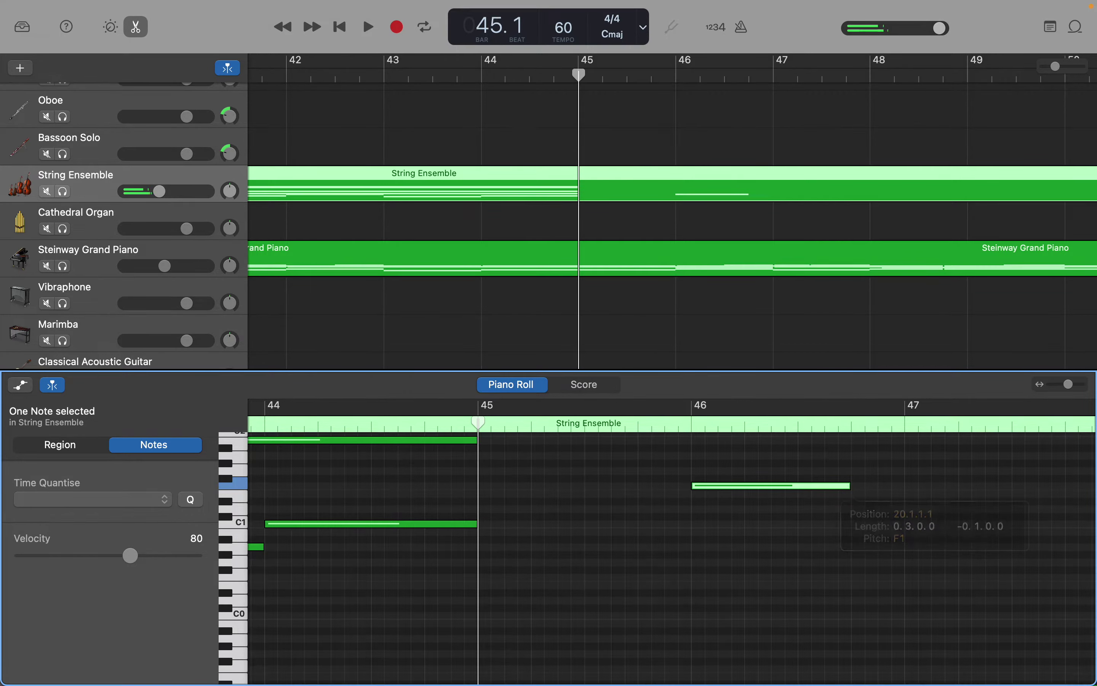
Add an E1 note directly after the F1 note and shorten it to end at bar 47
{"action": "right_click", "coordinate": [860, 499]}
{"action": "left_click", "coordinate": [863, 502]}
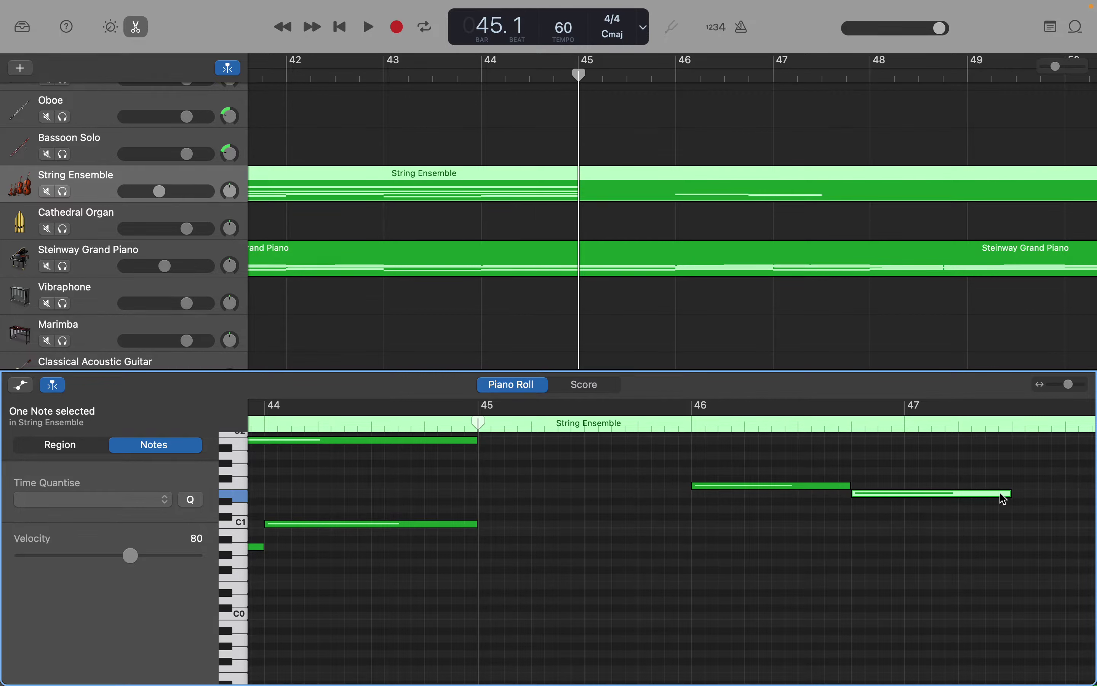
{"action": "left_click_drag", "start_coordinate": [1011, 493], "coordinate": [899, 504]}
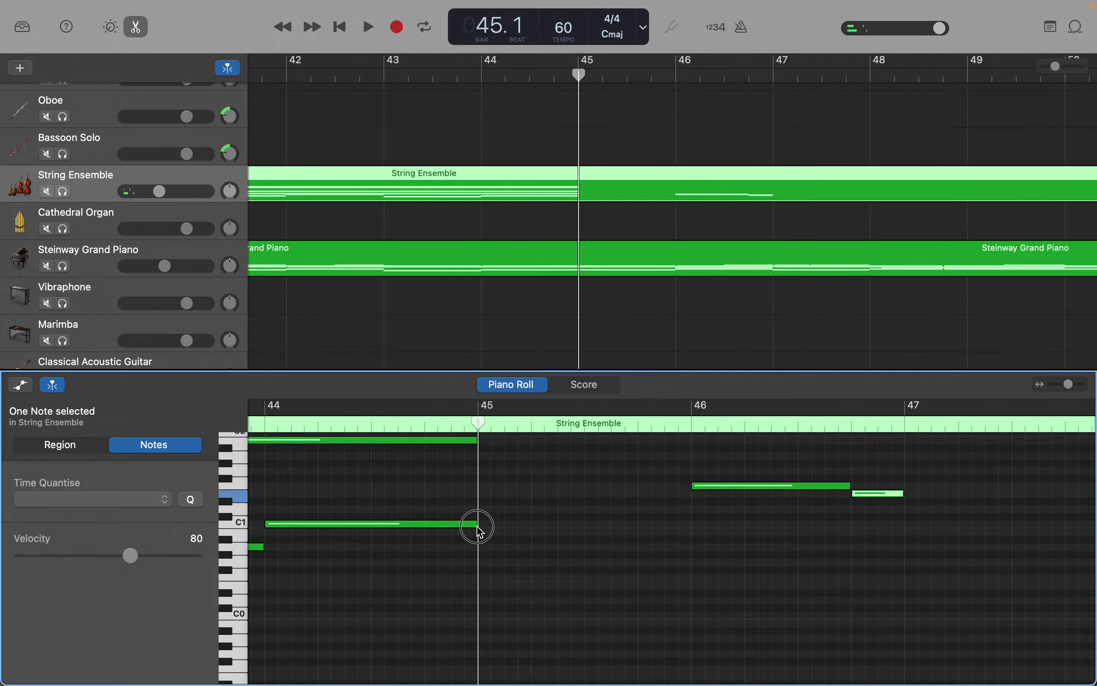
Lengthen the String Ensemble's C1, B1 and G2 notes by one bar so they end at bar 46
{"action": "left_click_drag", "start_coordinate": [480, 530], "coordinate": [689, 536]}
{"action": "scroll", "coordinate": [688, 537], "scroll_direction": "up", "scroll_amount": 5}
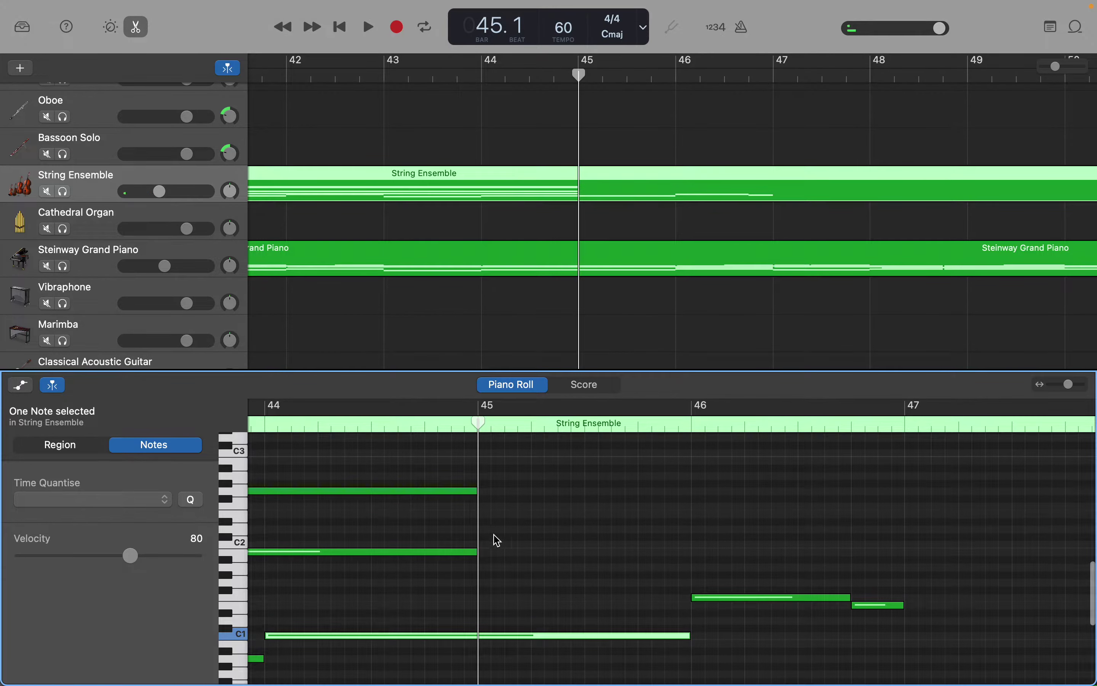
{"action": "left_click_drag", "start_coordinate": [477, 550], "coordinate": [688, 557]}
{"action": "scroll", "coordinate": [686, 555], "scroll_direction": "up", "scroll_amount": 4}
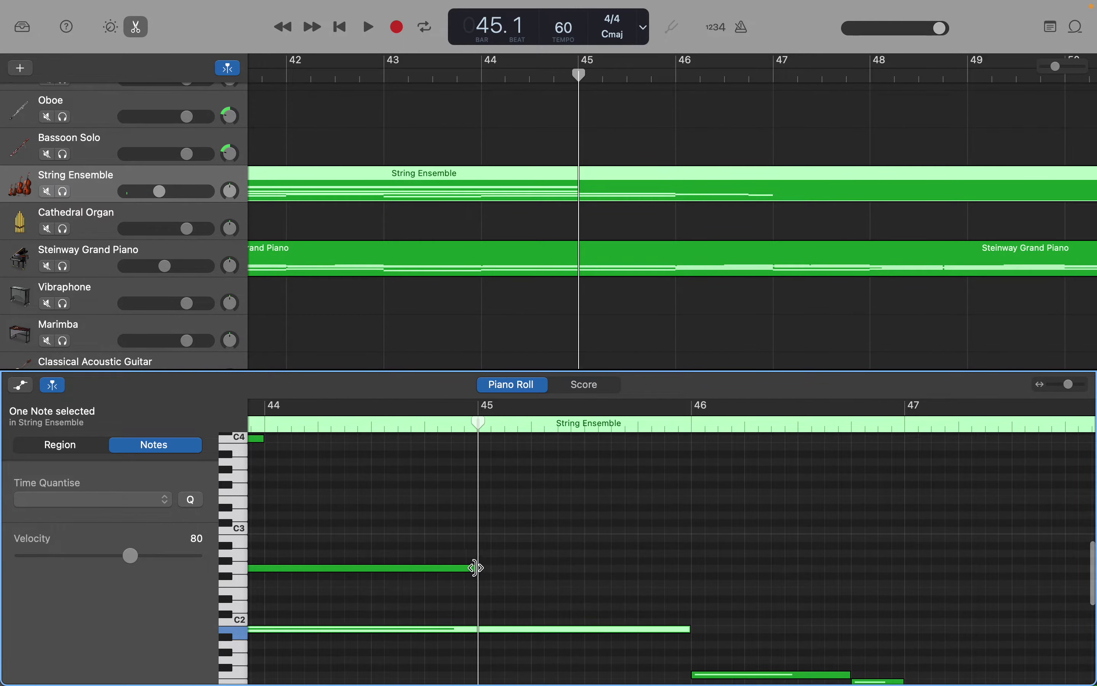
{"action": "left_click_drag", "start_coordinate": [476, 568], "coordinate": [688, 581]}
Lengthen the String Ensemble's D4 and E4 notes by one bar so both end at bar 46
{"action": "scroll", "coordinate": [687, 580], "scroll_direction": "up", "scroll_amount": 5}
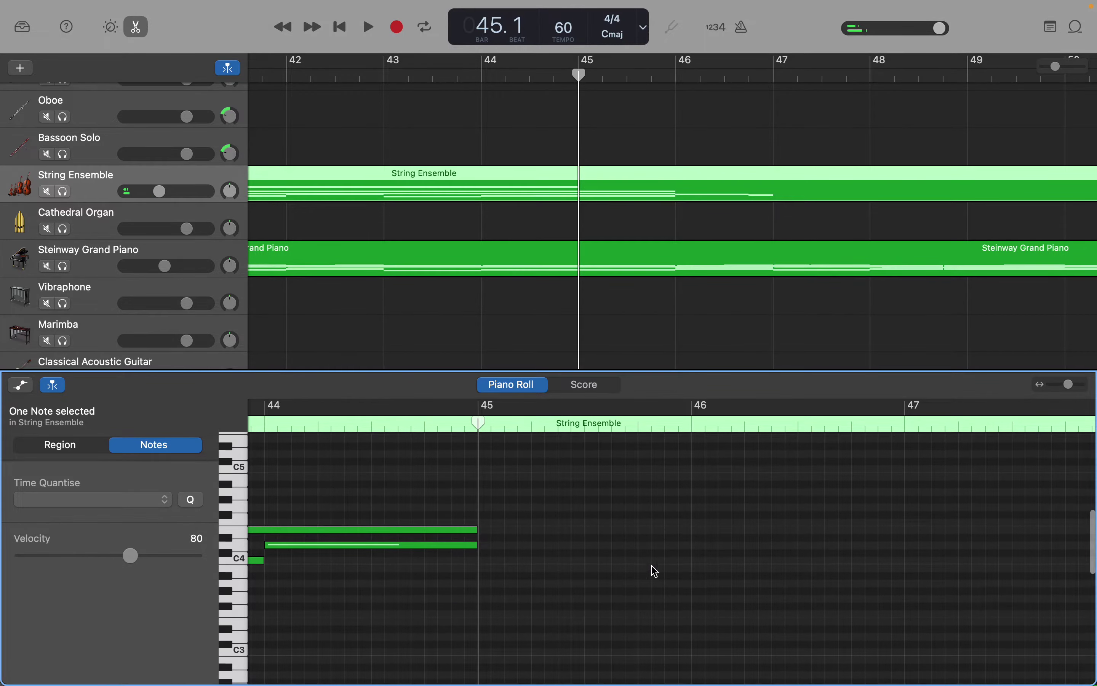
{"action": "left_click_drag", "start_coordinate": [481, 552], "coordinate": [692, 561]}
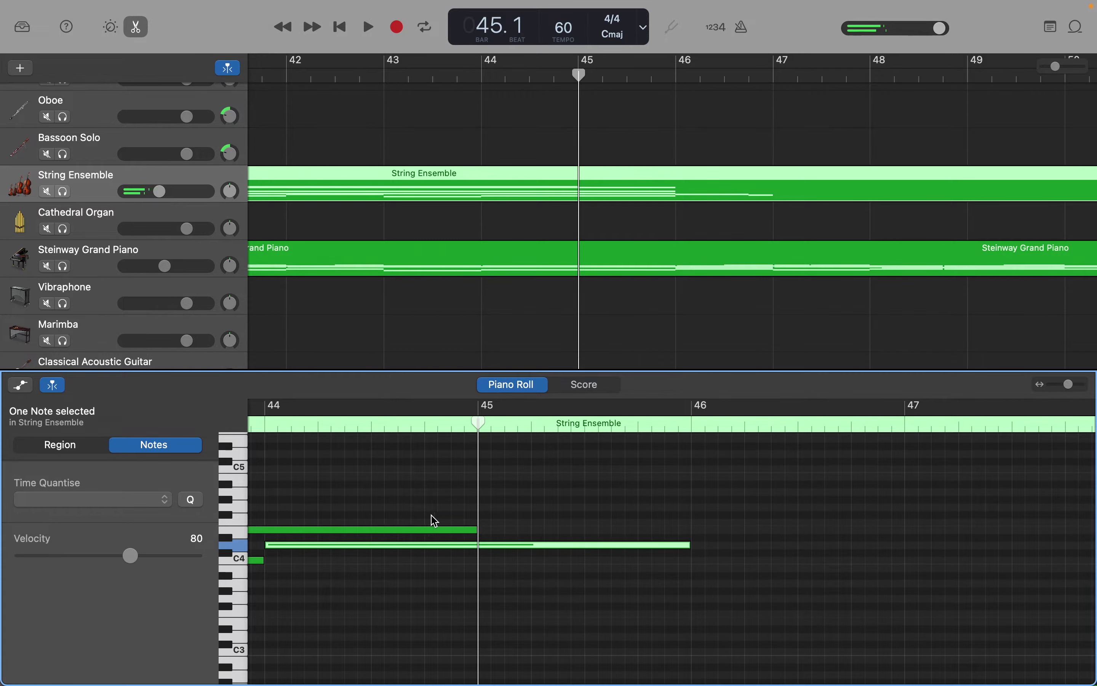
{"action": "left_click_drag", "start_coordinate": [477, 530], "coordinate": [688, 543]}
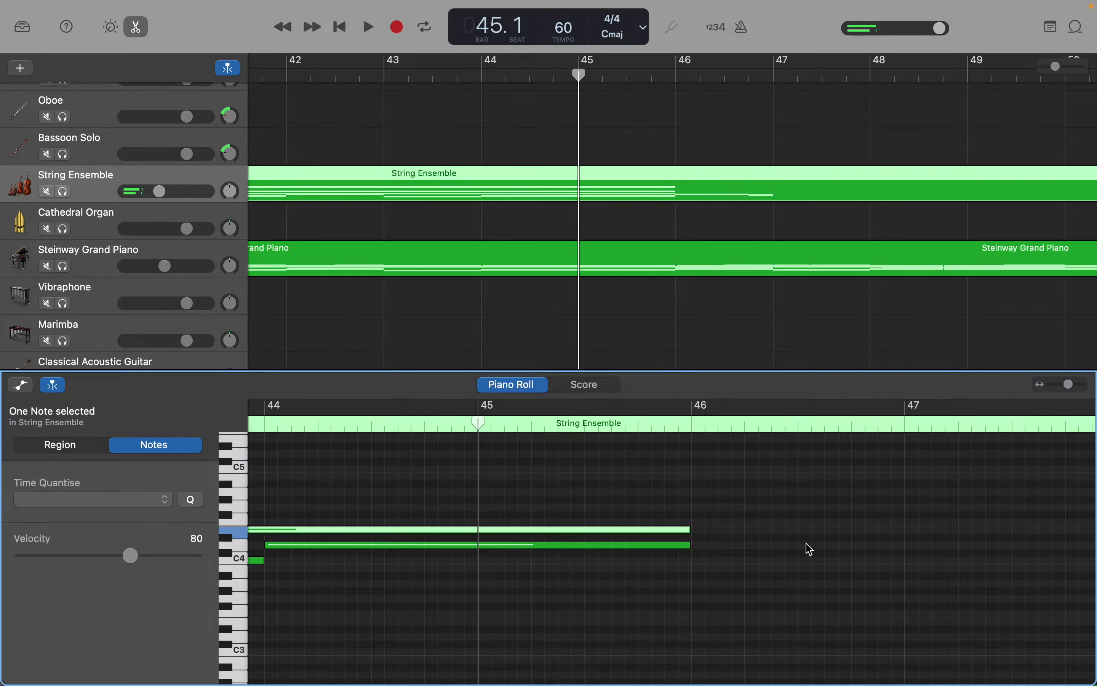
Lengthen the String Ensemble's E4 and G2 notes by three beats into bar 46, matching the end of the F1 note
{"action": "scroll", "coordinate": [810, 548], "scroll_direction": "down", "scroll_amount": 5}
{"action": "scroll", "coordinate": [810, 549], "scroll_direction": "right", "scroll_amount": 1}
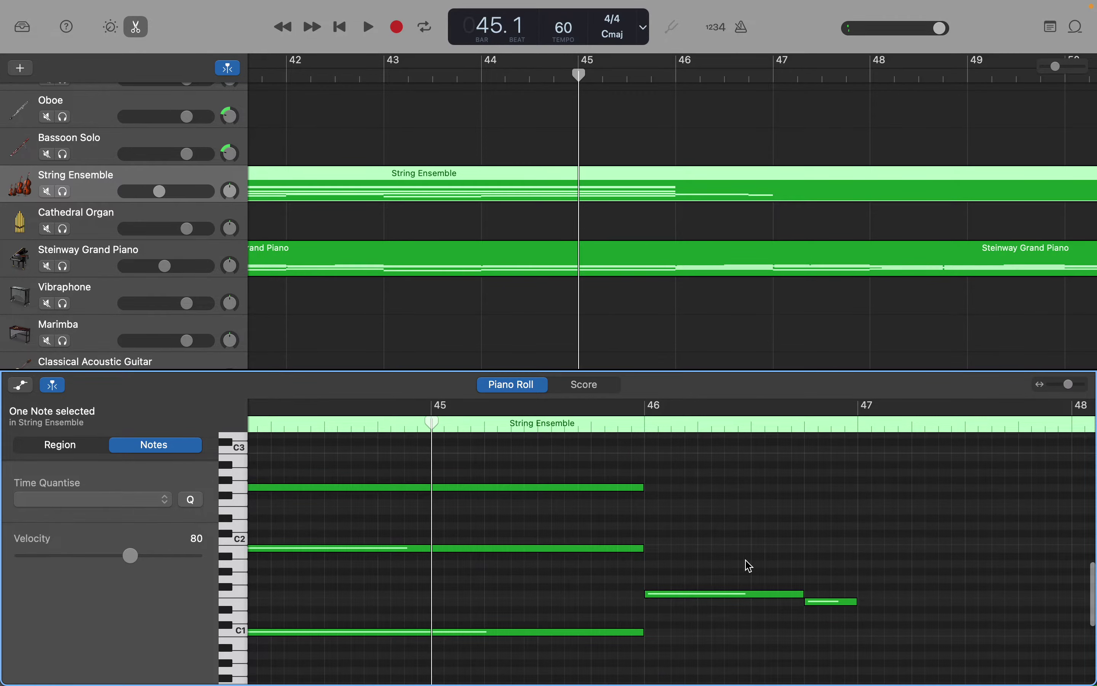
{"action": "scroll", "coordinate": [744, 566], "scroll_direction": "up", "scroll_amount": 3}
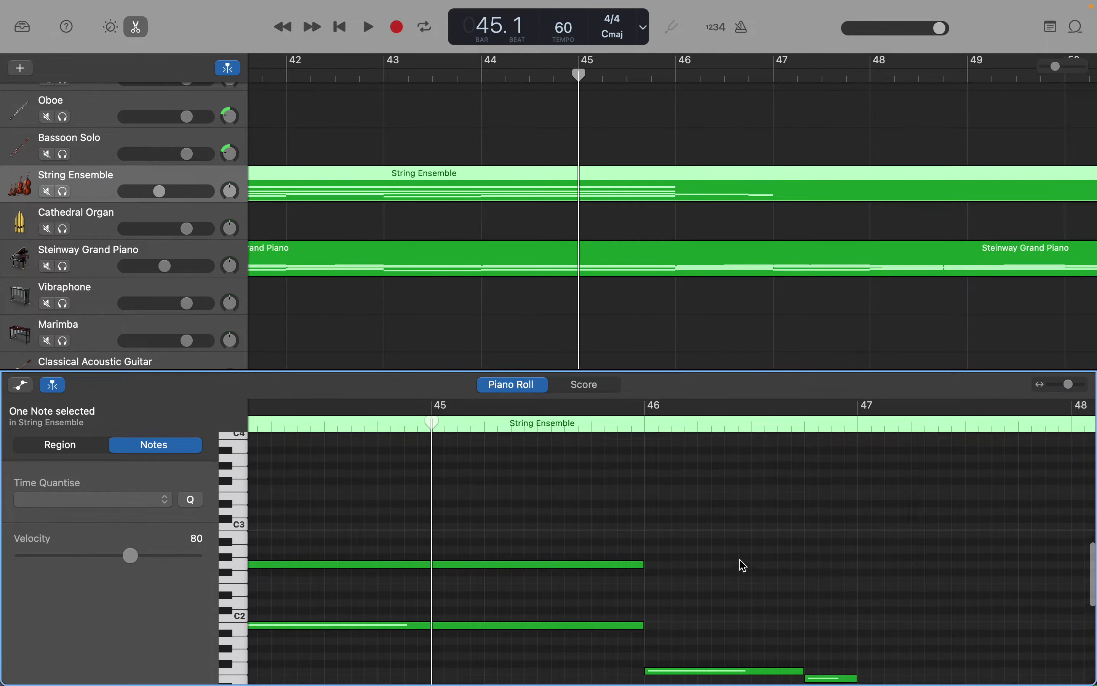
{"action": "scroll", "coordinate": [744, 566], "scroll_direction": "up", "scroll_amount": 1}
{"action": "scroll", "coordinate": [745, 566], "scroll_direction": "down", "scroll_amount": 3}
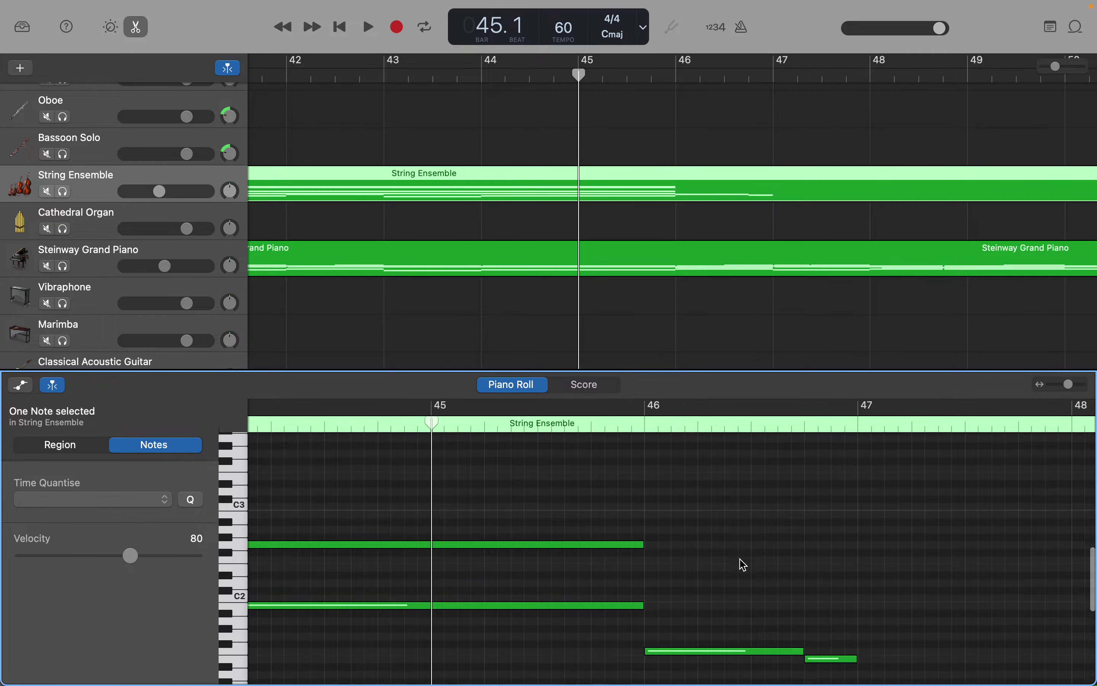
{"action": "scroll", "coordinate": [745, 564], "scroll_direction": "up", "scroll_amount": 2}
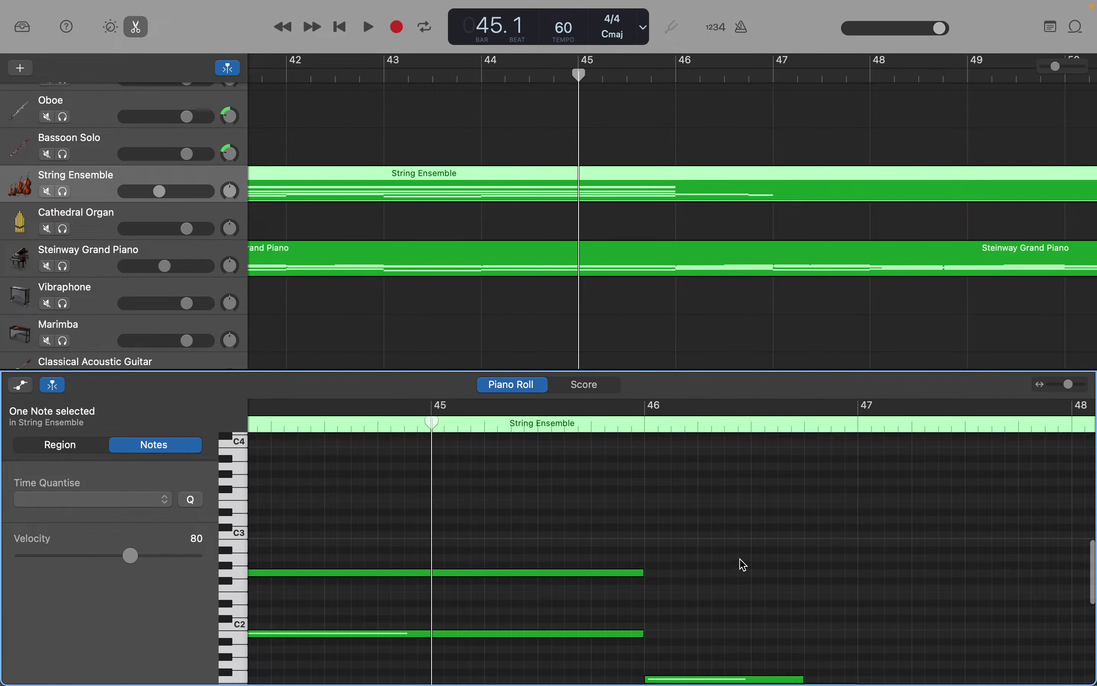
{"action": "scroll", "coordinate": [744, 565], "scroll_direction": "down", "scroll_amount": 2}
{"action": "scroll", "coordinate": [744, 565], "scroll_direction": "up", "scroll_amount": 4}
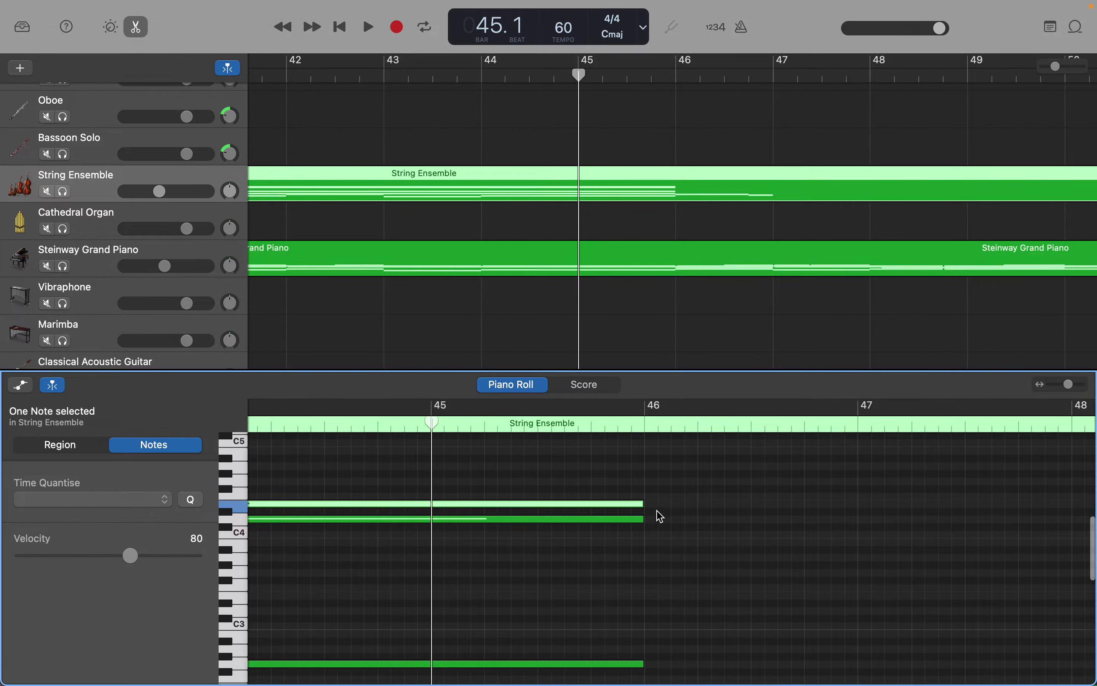
{"action": "left_click_drag", "start_coordinate": [642, 503], "coordinate": [800, 502]}
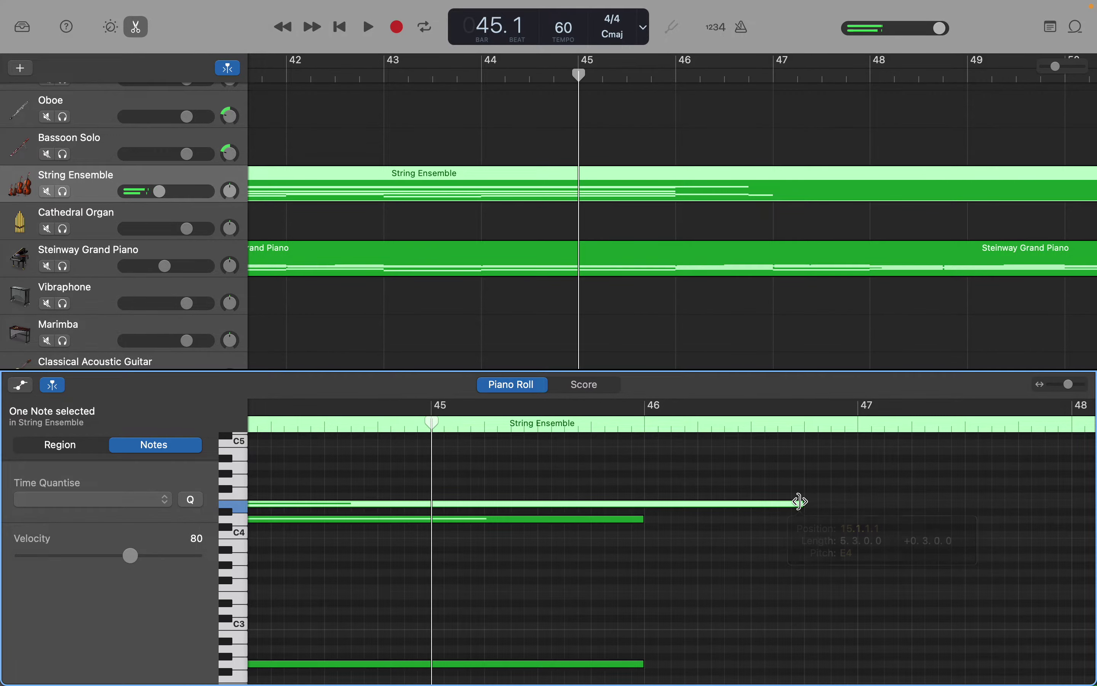
{"action": "scroll", "coordinate": [715, 542], "scroll_direction": "down", "scroll_amount": 6}
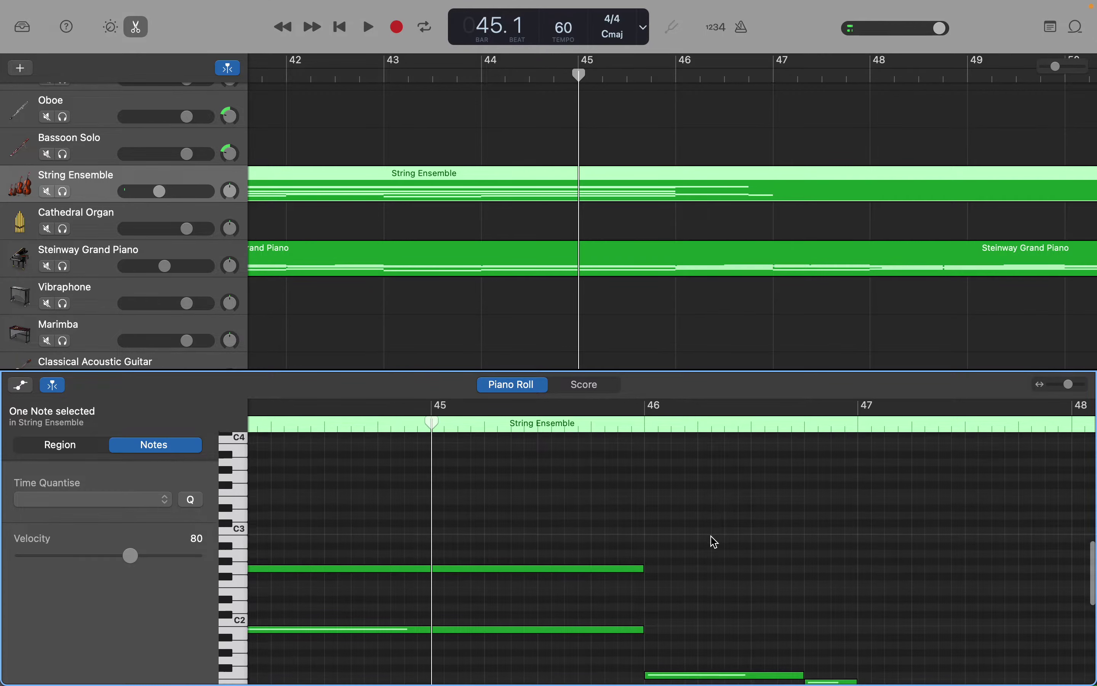
{"action": "scroll", "coordinate": [716, 542], "scroll_direction": "up", "scroll_amount": 2}
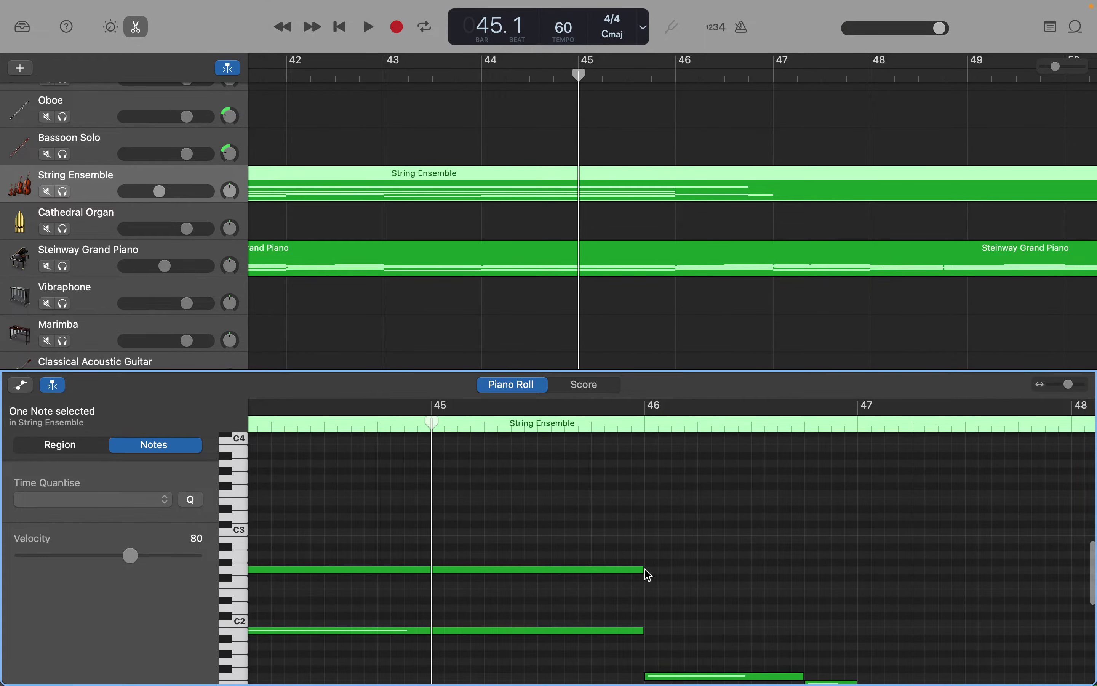
{"action": "left_click_drag", "start_coordinate": [644, 570], "coordinate": [802, 573]}
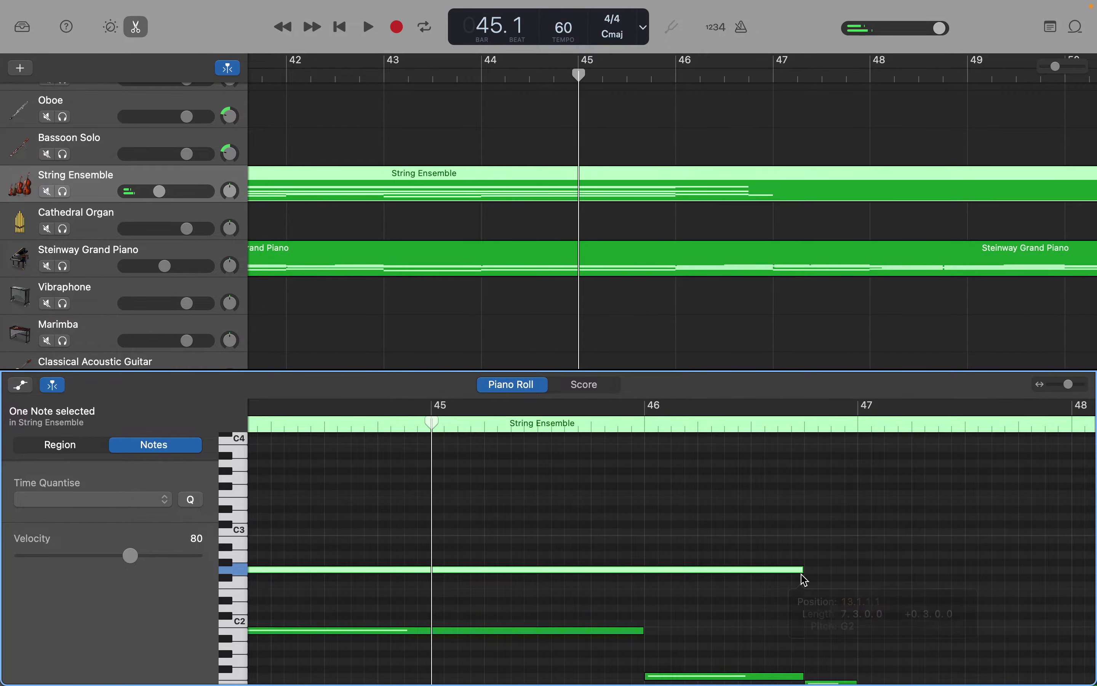
Add an A1 note at bar 46 in the String Ensemble and shorten it to three beats, matching the F1 note's end
{"action": "scroll", "coordinate": [685, 593], "scroll_direction": "down", "scroll_amount": 3}
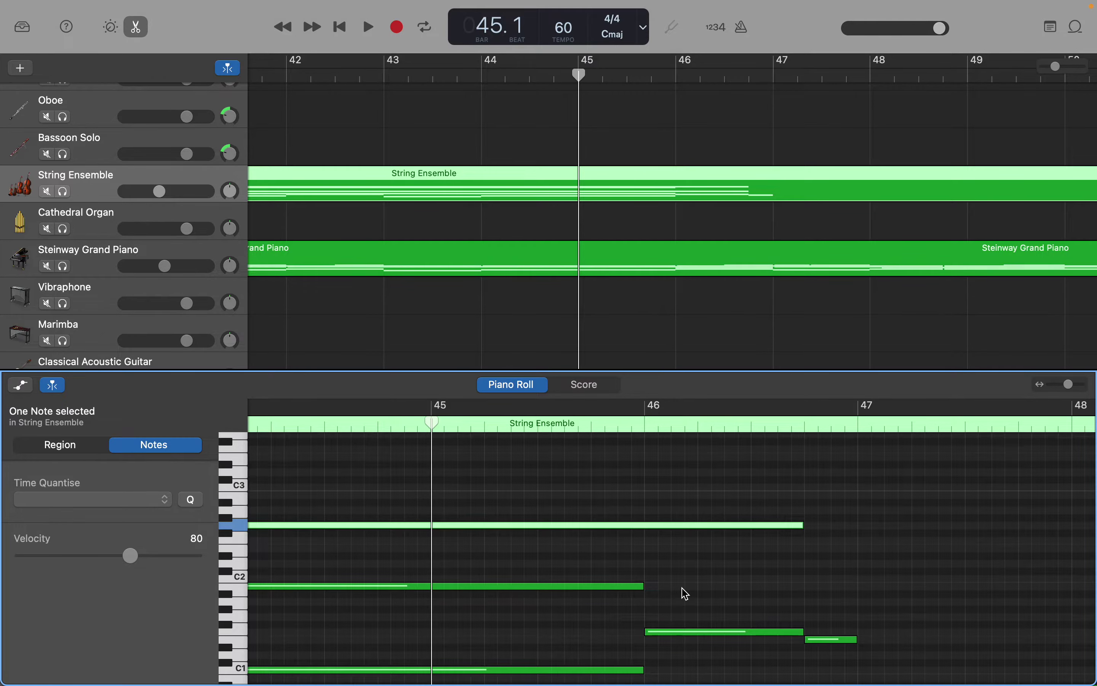
{"action": "scroll", "coordinate": [686, 594], "scroll_direction": "up", "scroll_amount": 12}
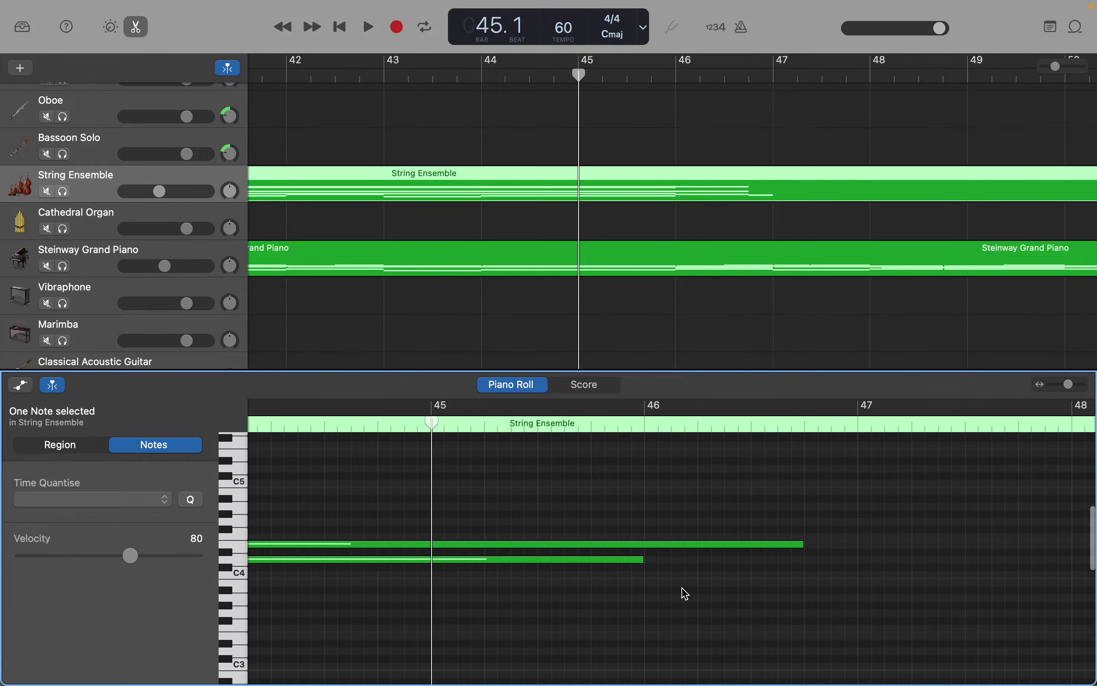
{"action": "scroll", "coordinate": [684, 594], "scroll_direction": "down", "scroll_amount": 15}
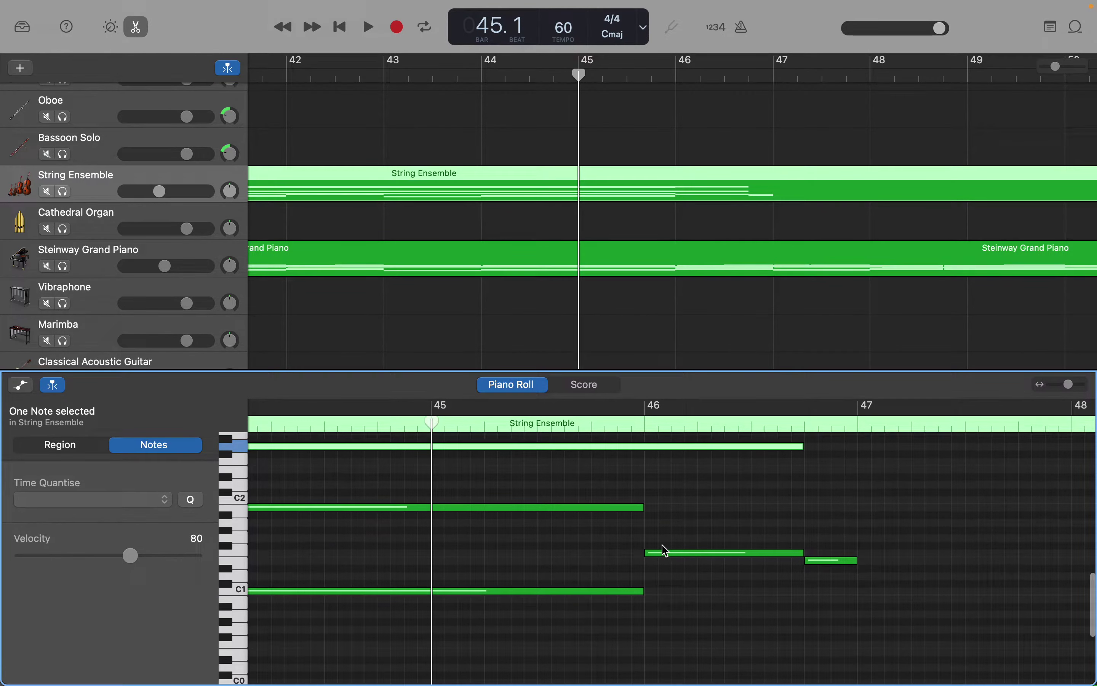
{"action": "scroll", "coordinate": [666, 550], "scroll_direction": "down", "scroll_amount": 2}
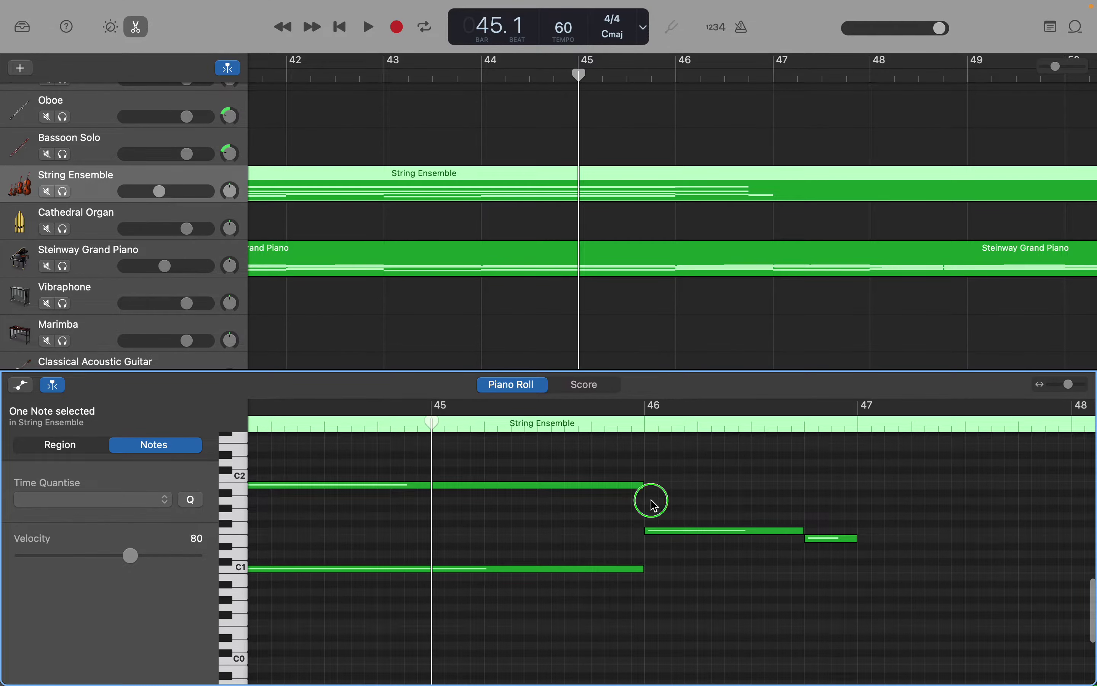
{"action": "right_click", "coordinate": [653, 504]}
{"action": "left_click", "coordinate": [667, 509]}
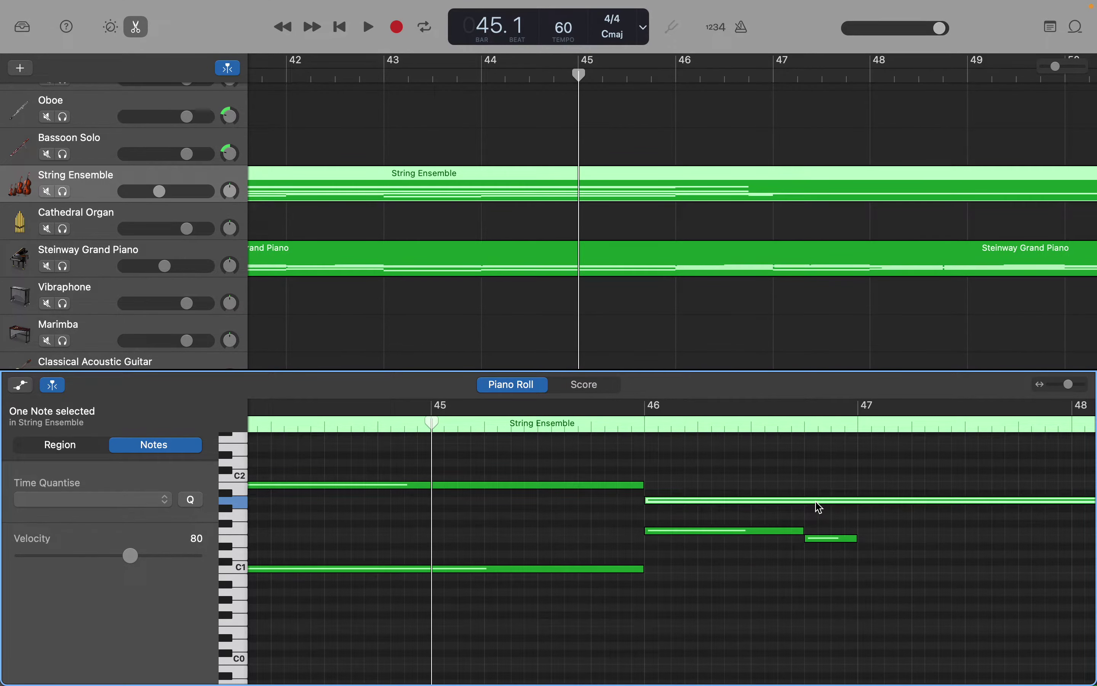
{"action": "scroll", "coordinate": [820, 507], "scroll_direction": "right", "scroll_amount": 20}
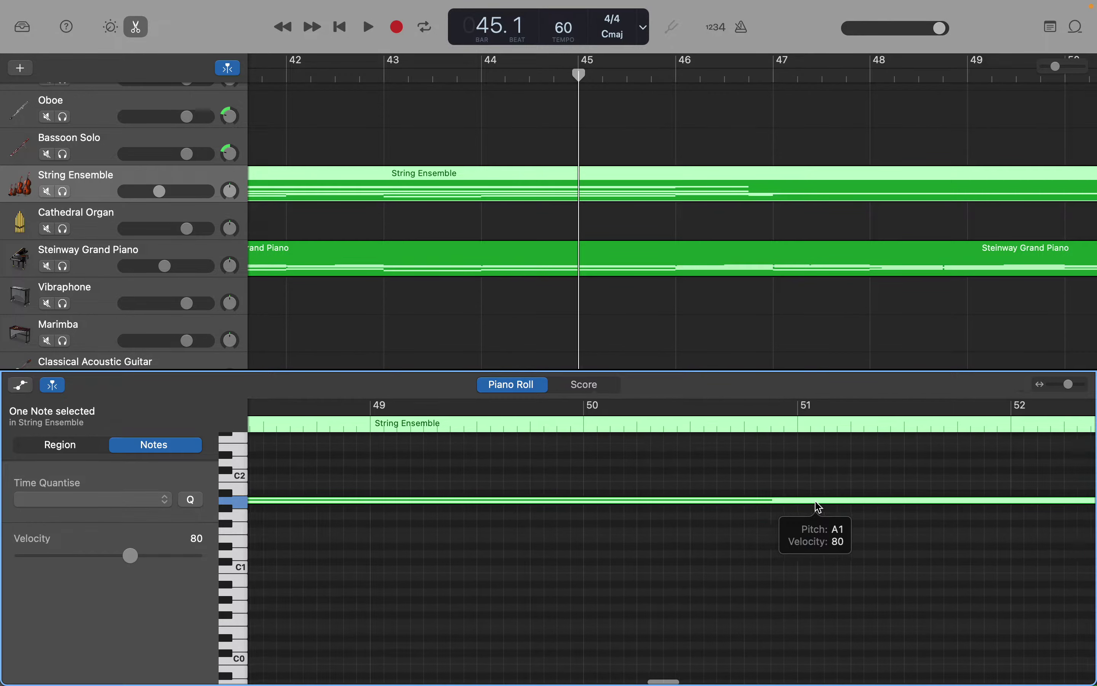
{"action": "scroll", "coordinate": [820, 507], "scroll_direction": "right", "scroll_amount": 12}
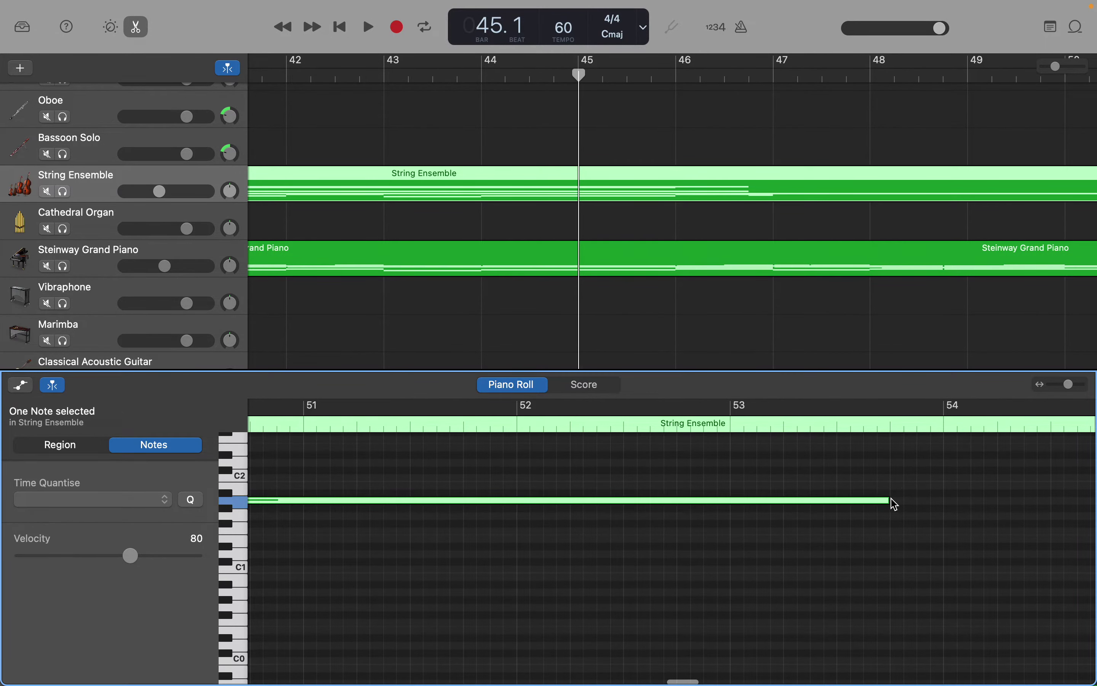
{"action": "left_click", "coordinate": [895, 505]}
{"action": "left_click_drag", "start_coordinate": [892, 502], "coordinate": [837, 488]}
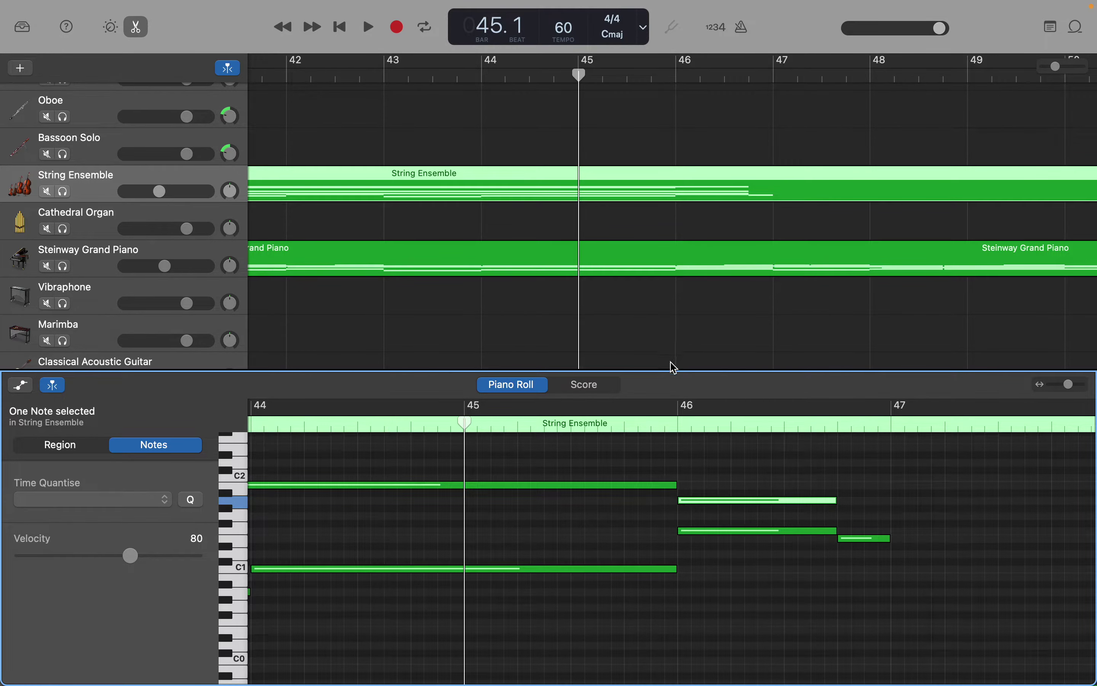
Add a three-beat C4 note at the start of bar 46 above the String Ensemble's F1 and A1 notes
{"action": "scroll", "coordinate": [721, 484], "scroll_direction": "up", "scroll_amount": 5}
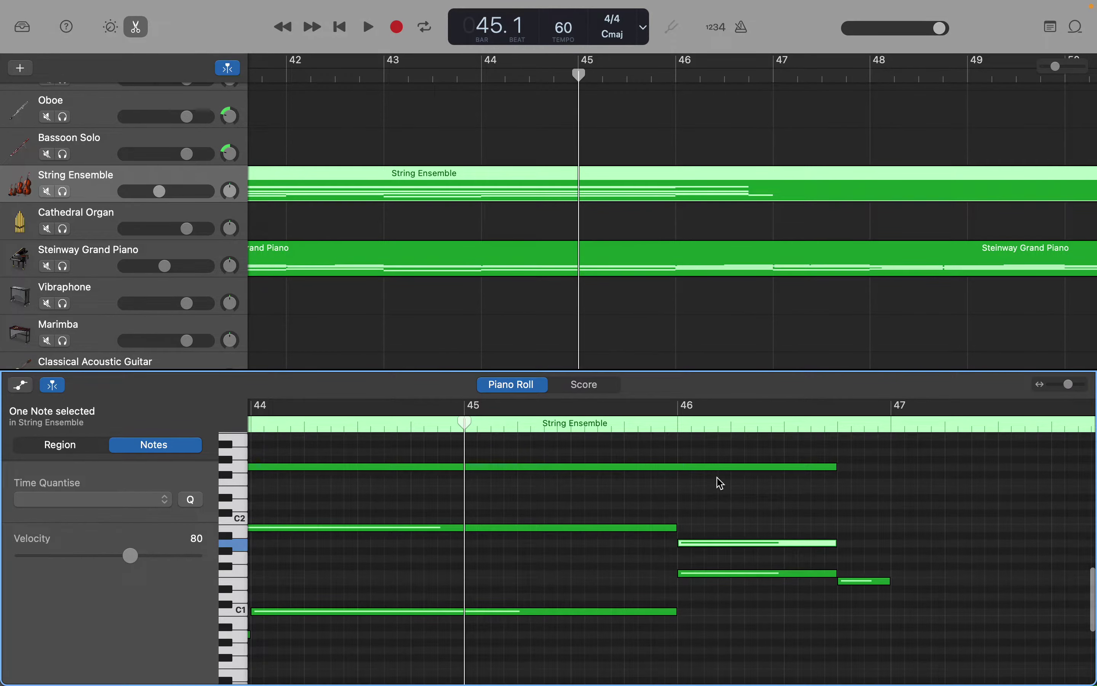
{"action": "scroll", "coordinate": [721, 483], "scroll_direction": "up", "scroll_amount": 3}
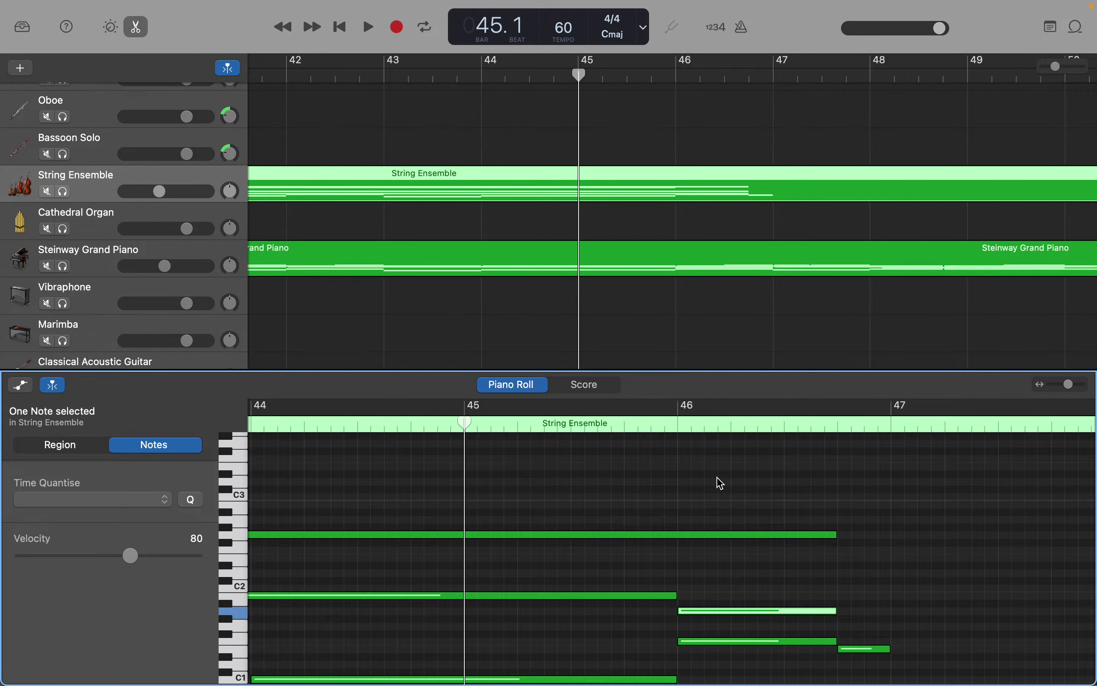
{"action": "scroll", "coordinate": [721, 483], "scroll_direction": "up", "scroll_amount": 7}
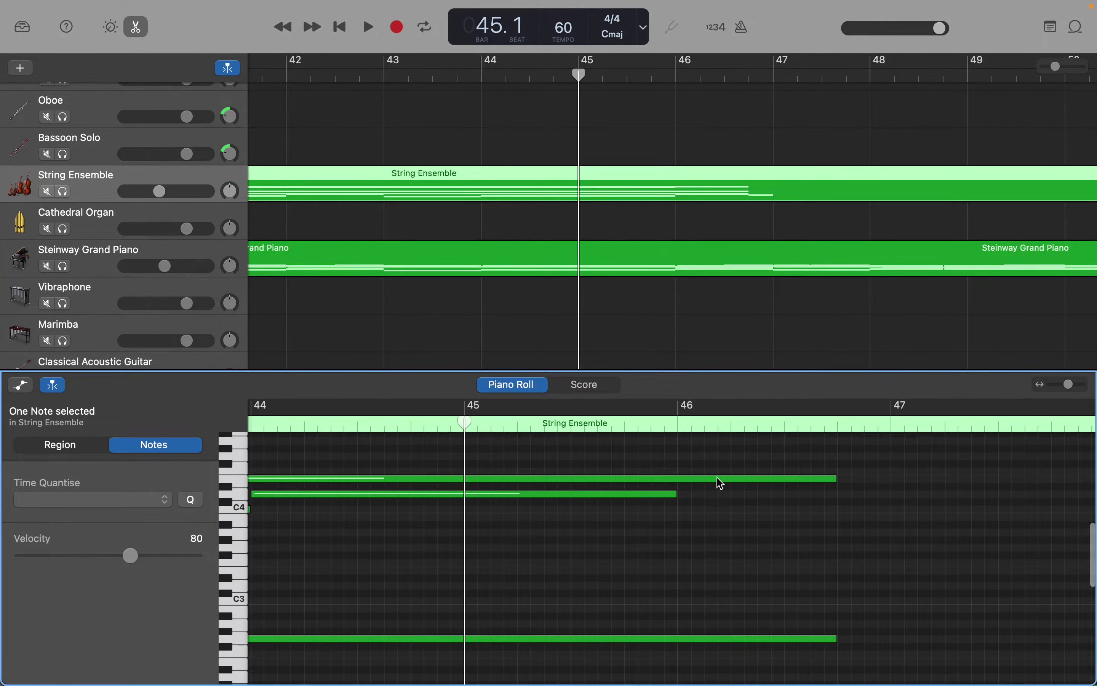
{"action": "right_click", "coordinate": [687, 512]}
{"action": "left_click", "coordinate": [693, 514]}
{"action": "scroll", "coordinate": [820, 513], "scroll_direction": "right", "scroll_amount": 5}
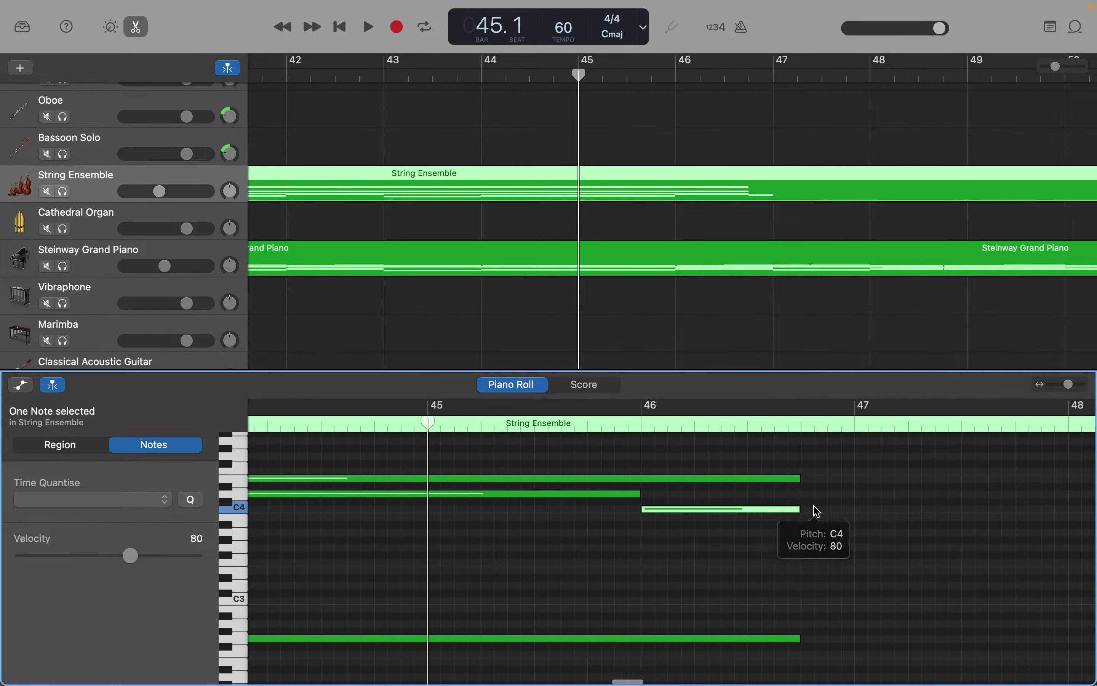
Lengthen the String Ensemble's G2 note by one beat so it ends at bar 47
{"action": "scroll", "coordinate": [820, 512], "scroll_direction": "right", "scroll_amount": 2}
{"action": "scroll", "coordinate": [820, 512], "scroll_direction": "down", "scroll_amount": 12}
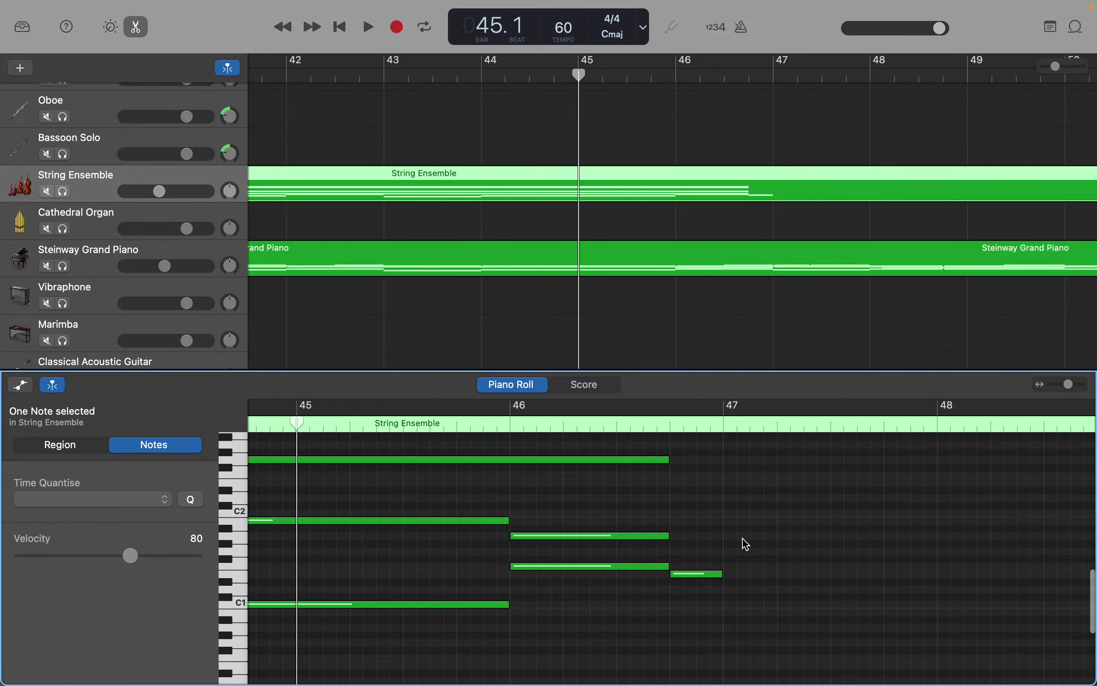
{"action": "scroll", "coordinate": [747, 545], "scroll_direction": "up", "scroll_amount": 6}
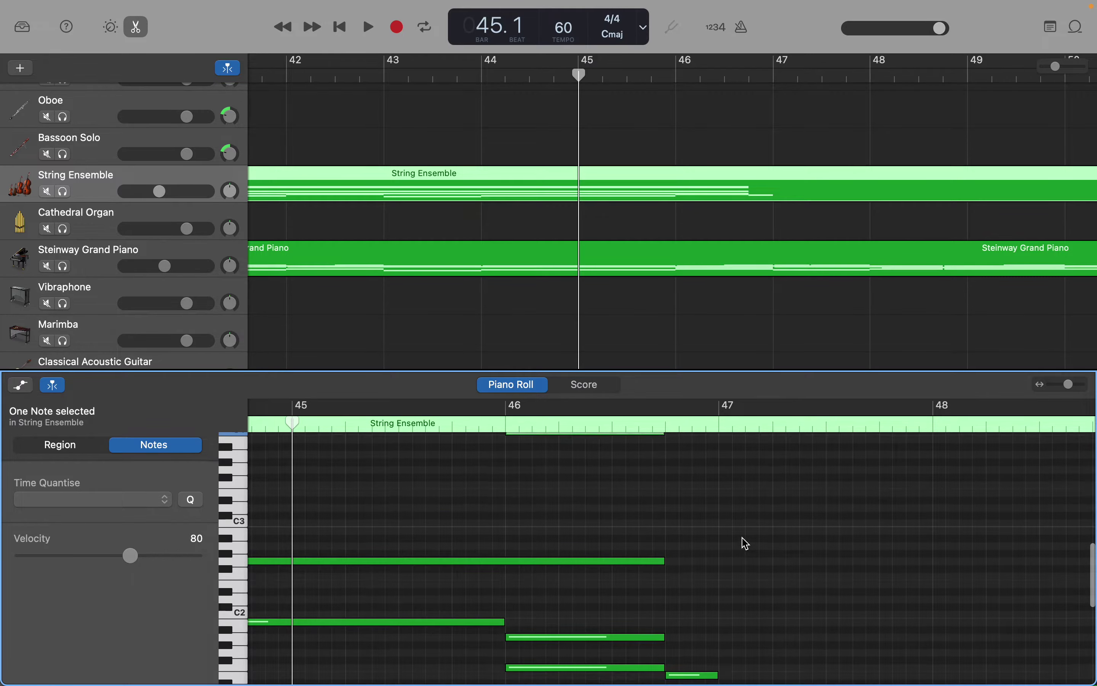
{"action": "scroll", "coordinate": [744, 542], "scroll_direction": "down", "scroll_amount": 6}
{"action": "scroll", "coordinate": [744, 542], "scroll_direction": "up", "scroll_amount": 5}
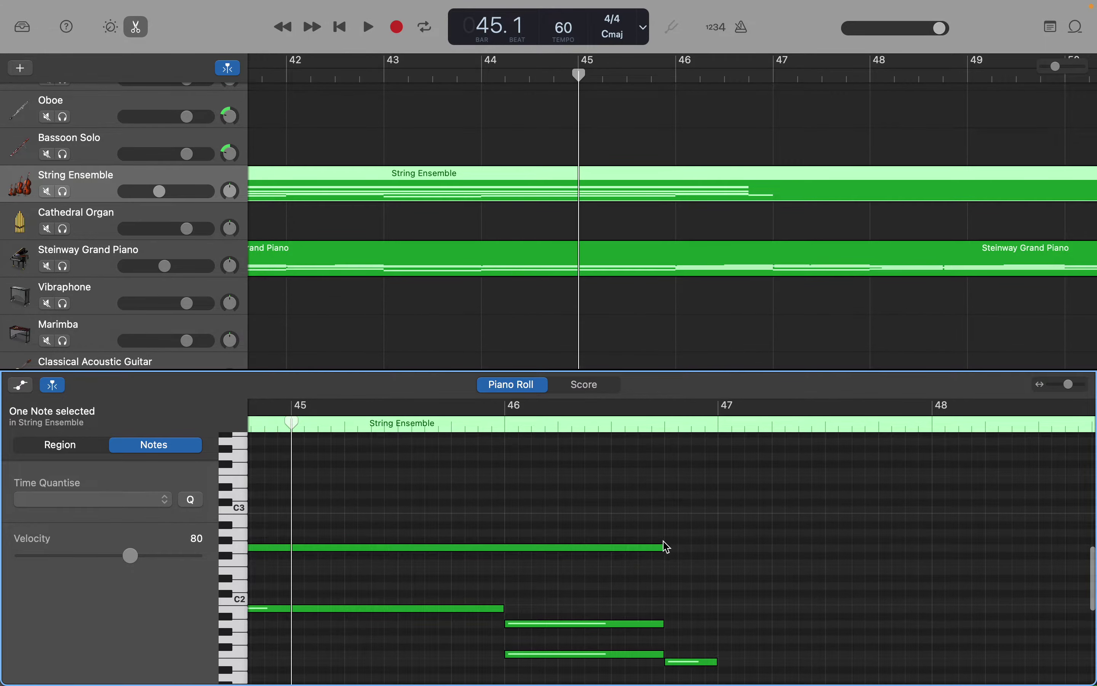
{"action": "left_click_drag", "start_coordinate": [662, 548], "coordinate": [715, 552]}
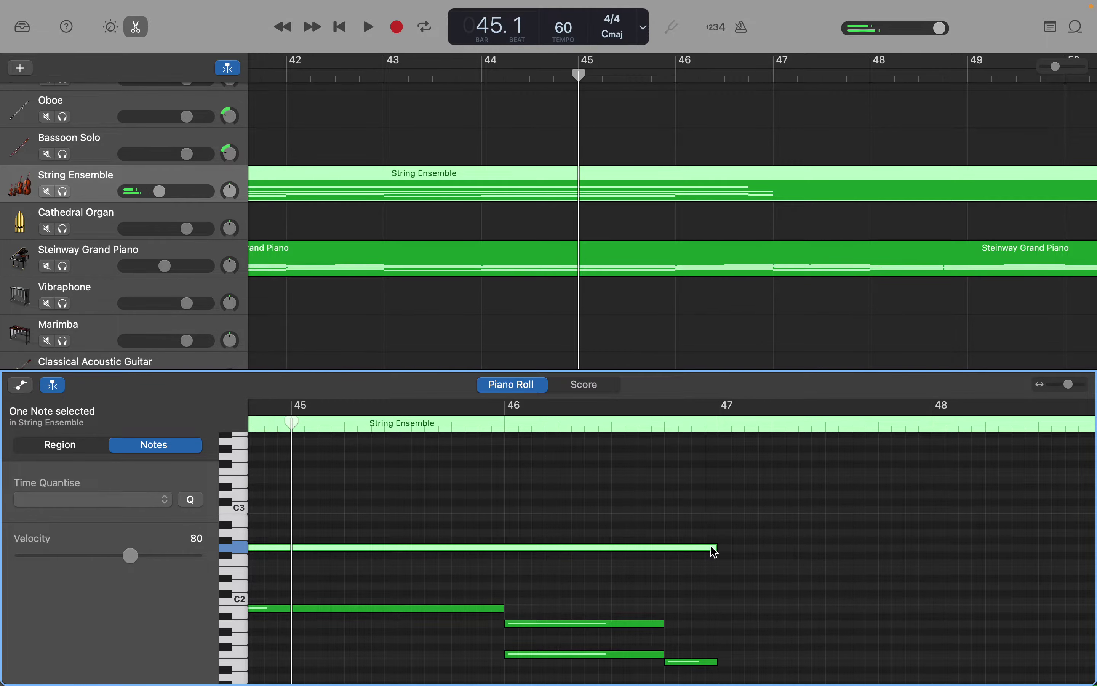
Add a one-beat B1 note on the last beat of bar 46, matching the length of the E1 note
{"action": "scroll", "coordinate": [715, 553], "scroll_direction": "up", "scroll_amount": 3}
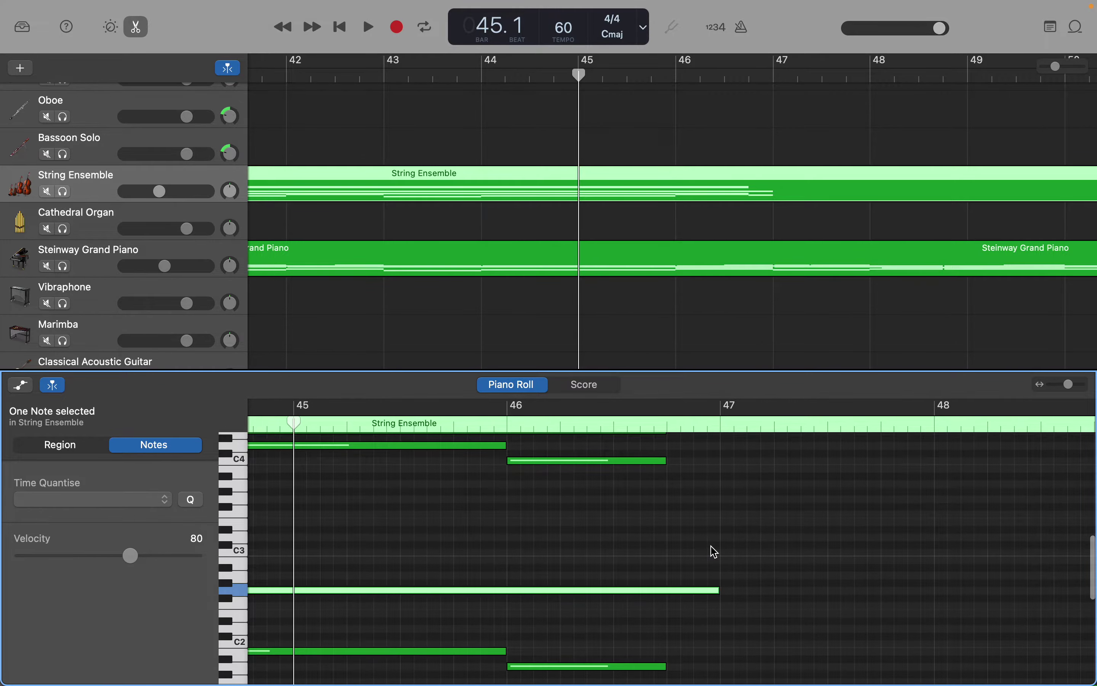
{"action": "scroll", "coordinate": [715, 553], "scroll_direction": "down", "scroll_amount": 2}
{"action": "scroll", "coordinate": [715, 553], "scroll_direction": "down", "scroll_amount": 3}
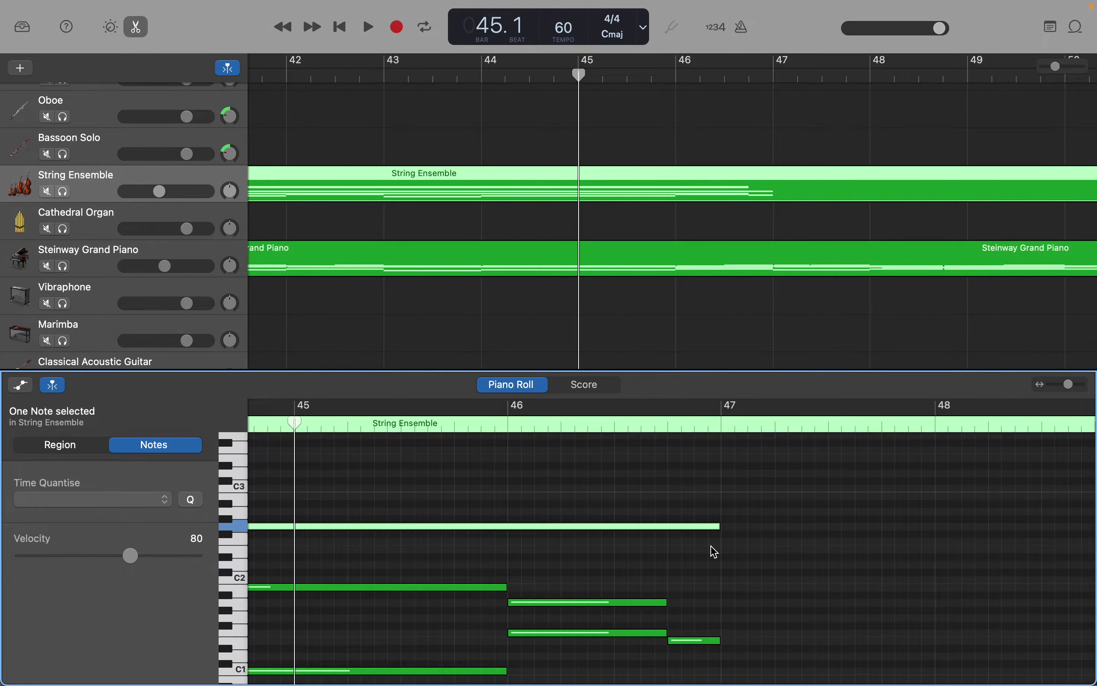
{"action": "scroll", "coordinate": [715, 552], "scroll_direction": "up", "scroll_amount": 6}
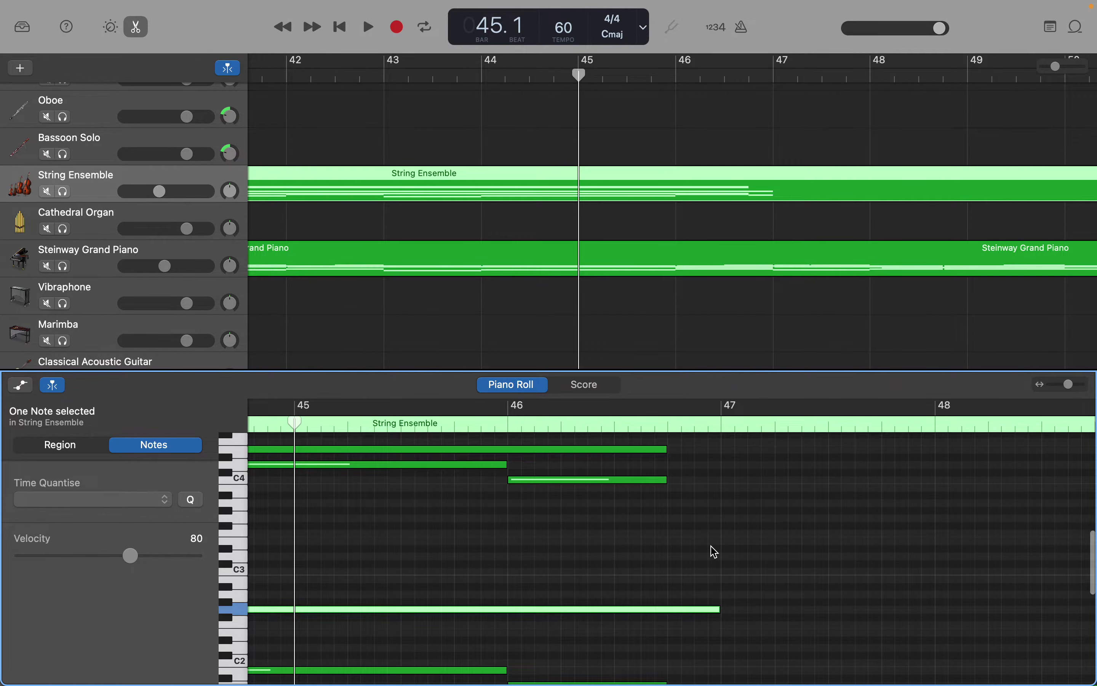
{"action": "scroll", "coordinate": [715, 552], "scroll_direction": "down", "scroll_amount": 5}
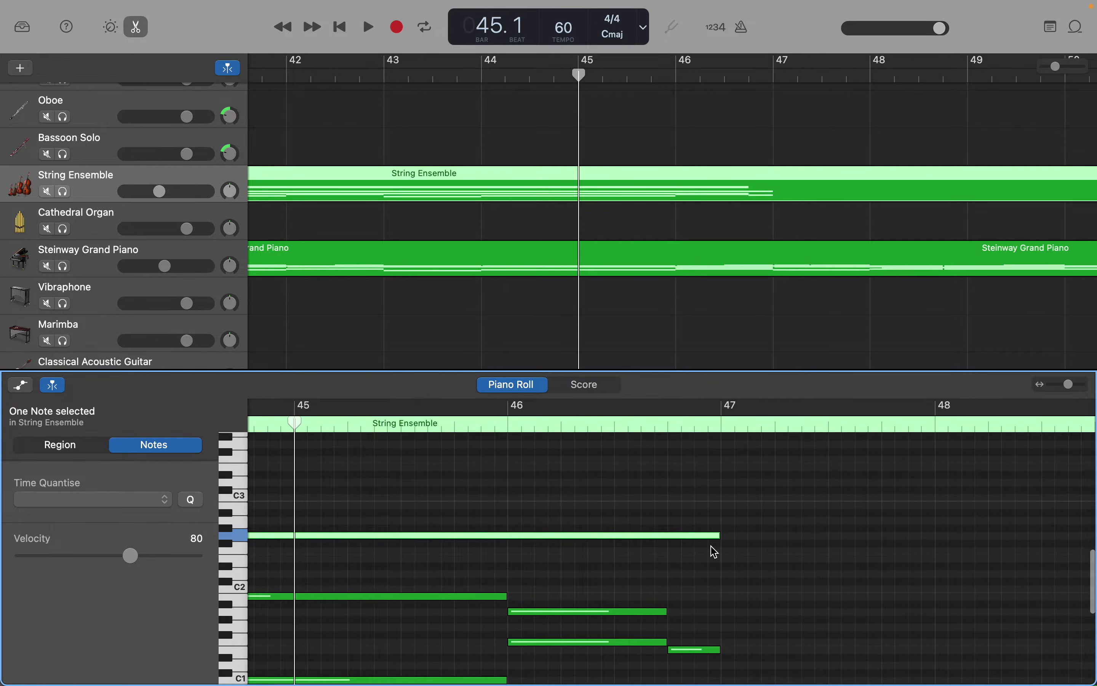
{"action": "scroll", "coordinate": [715, 553], "scroll_direction": "up", "scroll_amount": 5}
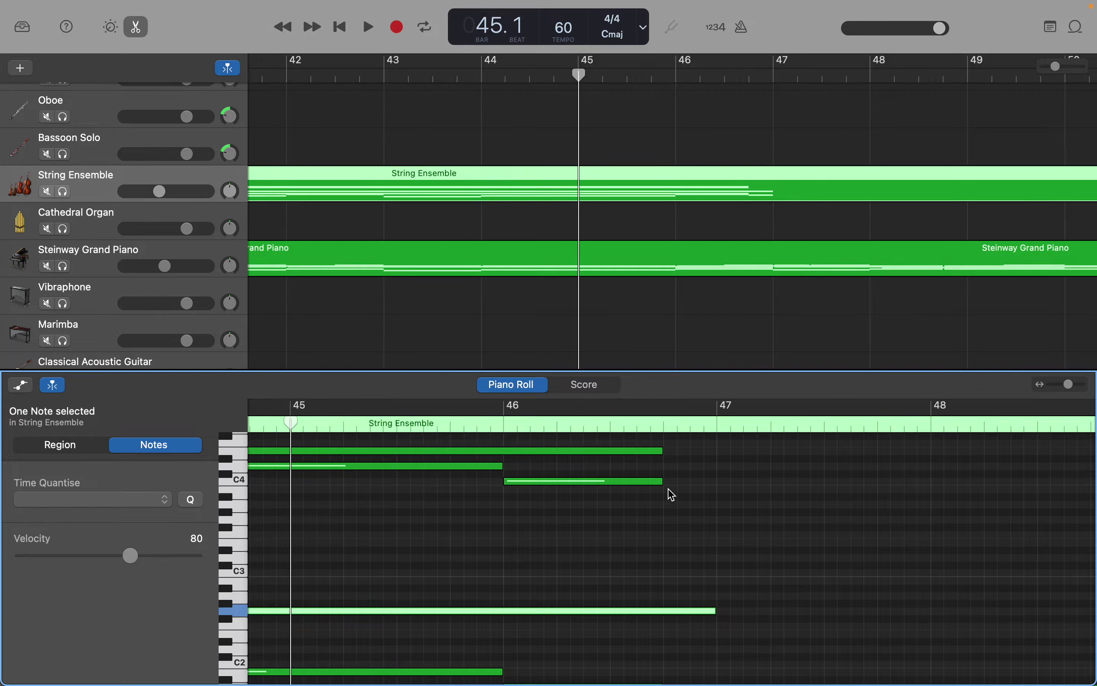
{"action": "scroll", "coordinate": [672, 495], "scroll_direction": "down", "scroll_amount": 5}
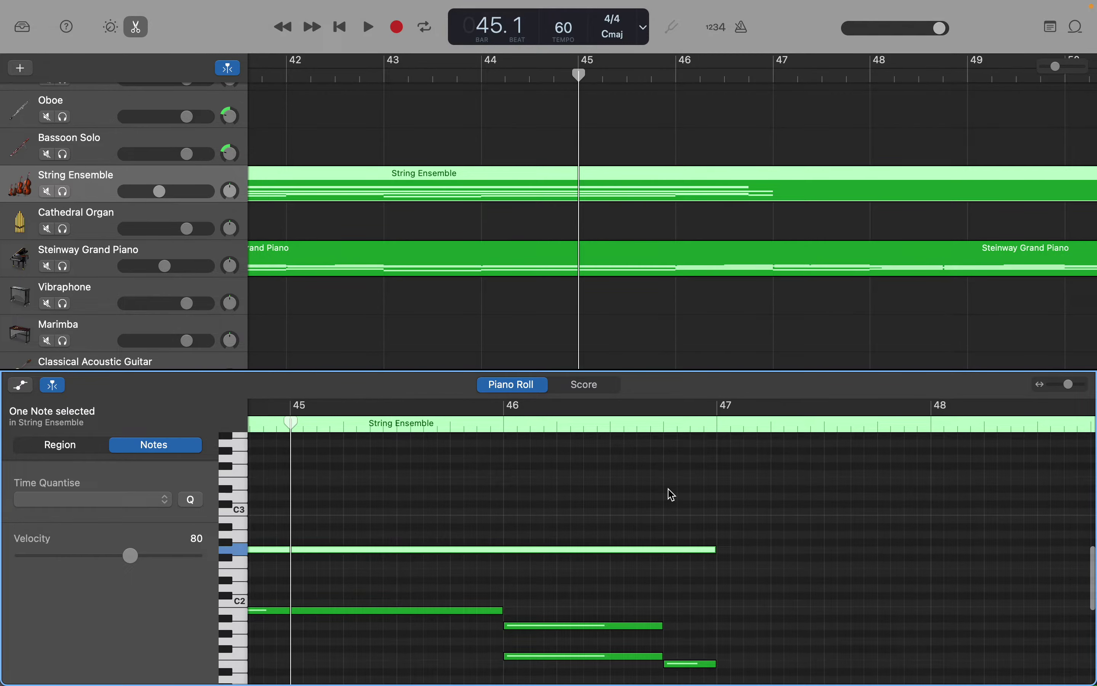
{"action": "scroll", "coordinate": [673, 495], "scroll_direction": "up", "scroll_amount": 5}
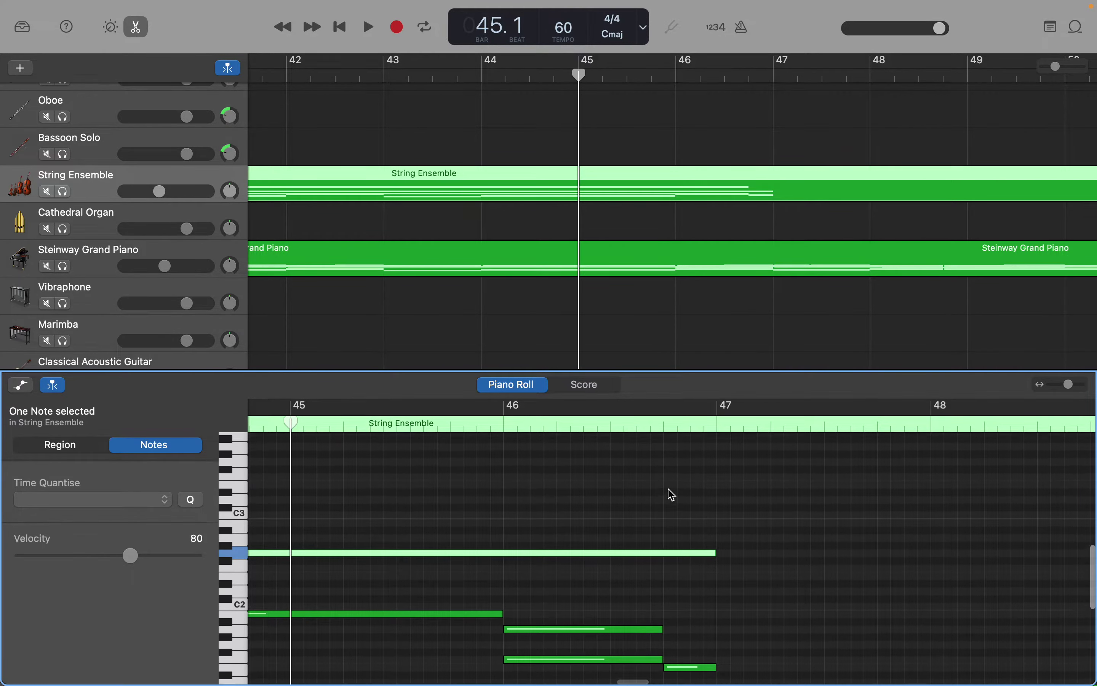
{"action": "scroll", "coordinate": [672, 495], "scroll_direction": "down", "scroll_amount": 5}
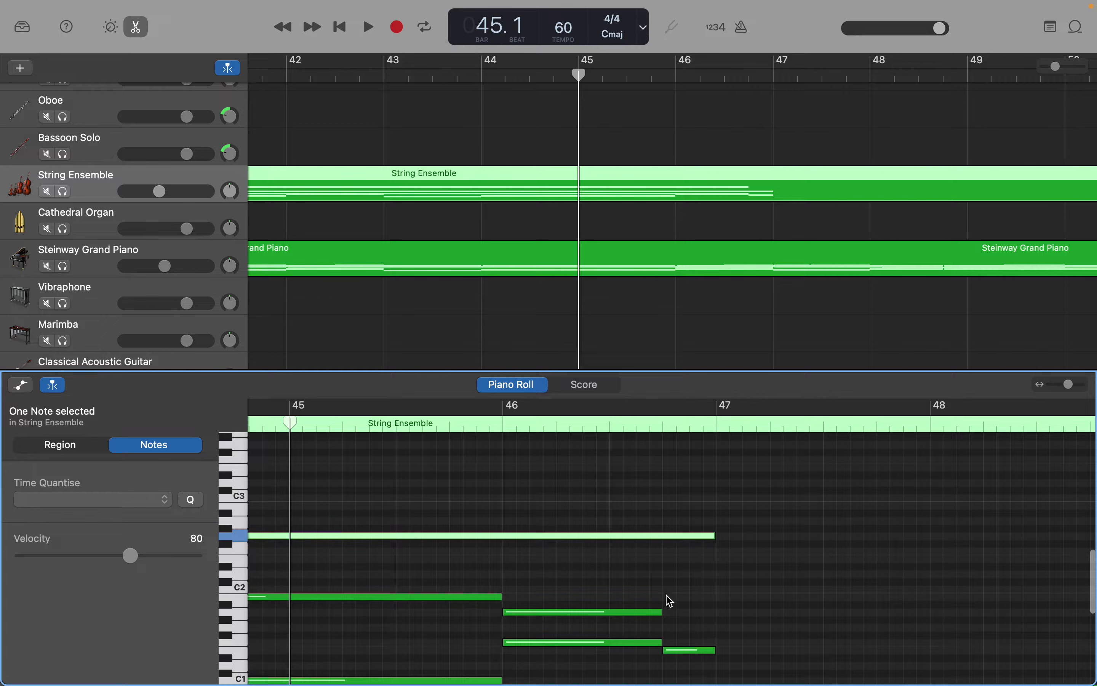
{"action": "left_click", "coordinate": [685, 650]}
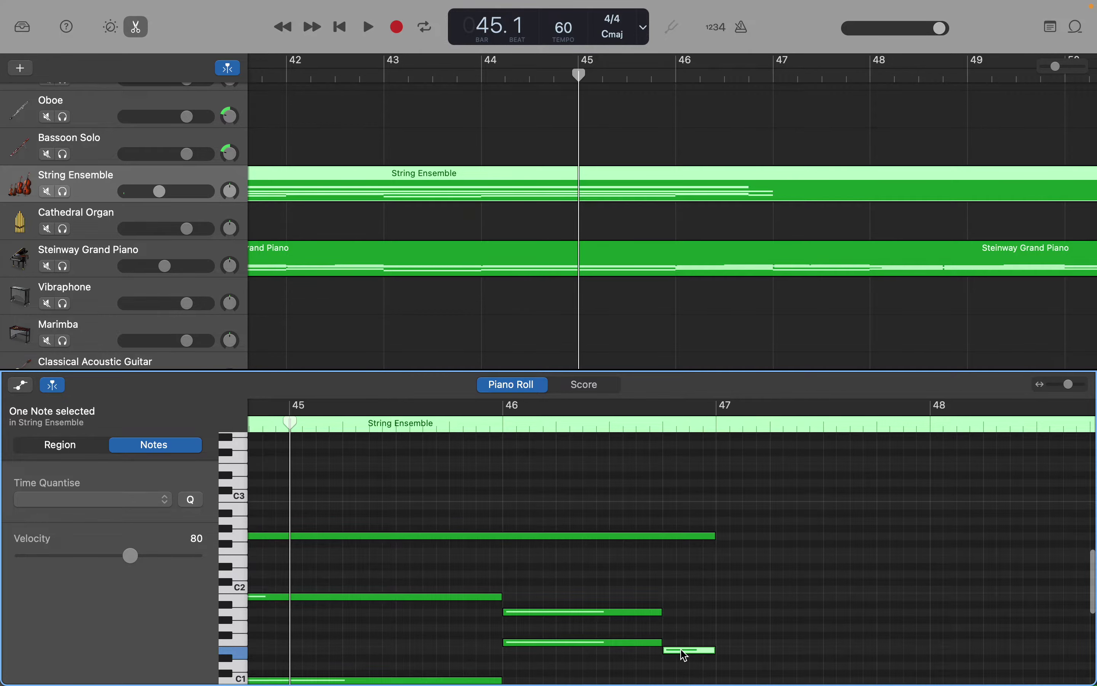
{"action": "right_click", "coordinate": [670, 604]}
{"action": "left_click", "coordinate": [677, 607]}
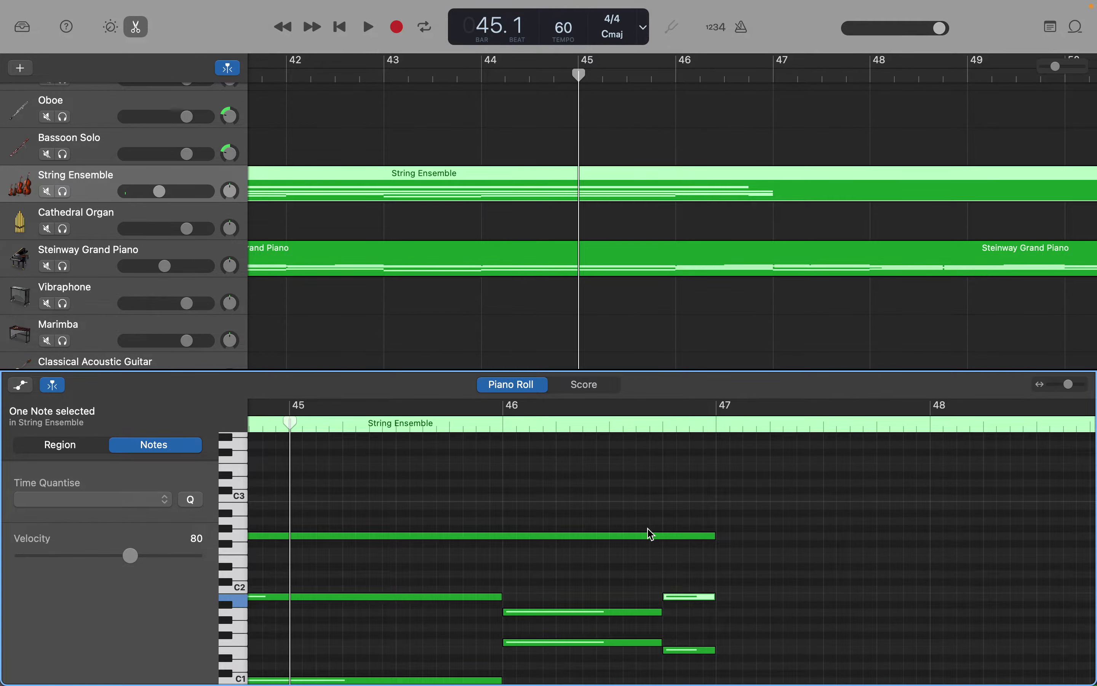
Add one-beat D4 and F4 notes on the last beat of bar 46 to complete the chord over E1
{"action": "scroll", "coordinate": [652, 534], "scroll_direction": "up", "scroll_amount": 10}
{"action": "right_click", "coordinate": [670, 544]}
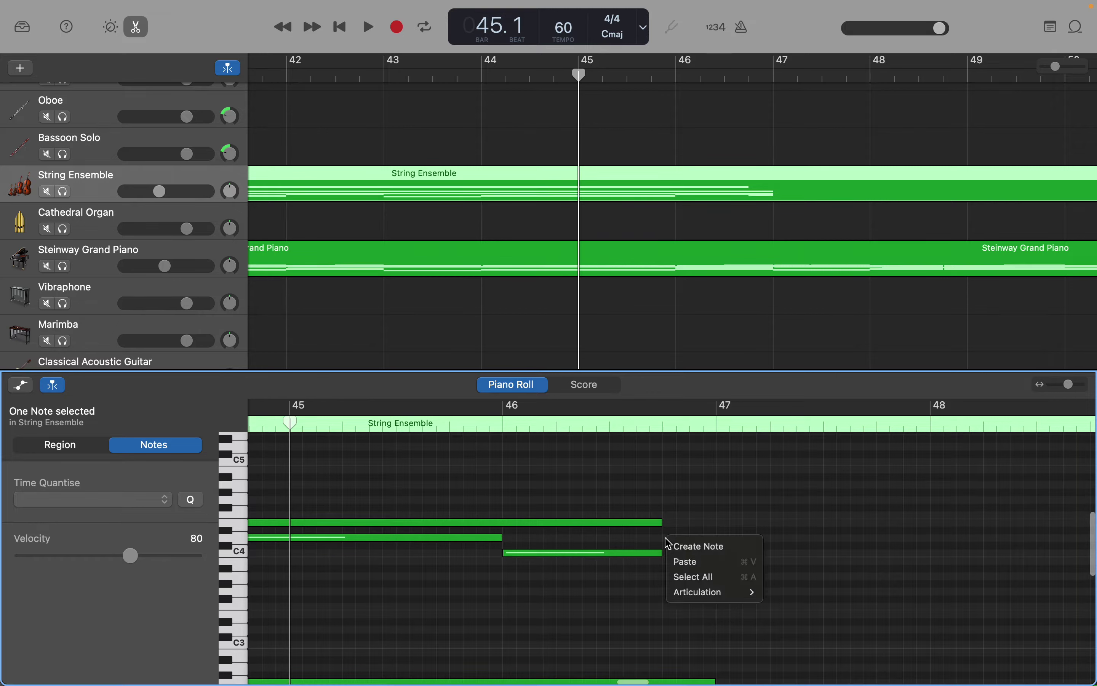
{"action": "left_click", "coordinate": [677, 546]}
{"action": "right_click", "coordinate": [670, 518]}
{"action": "left_click", "coordinate": [677, 521]}
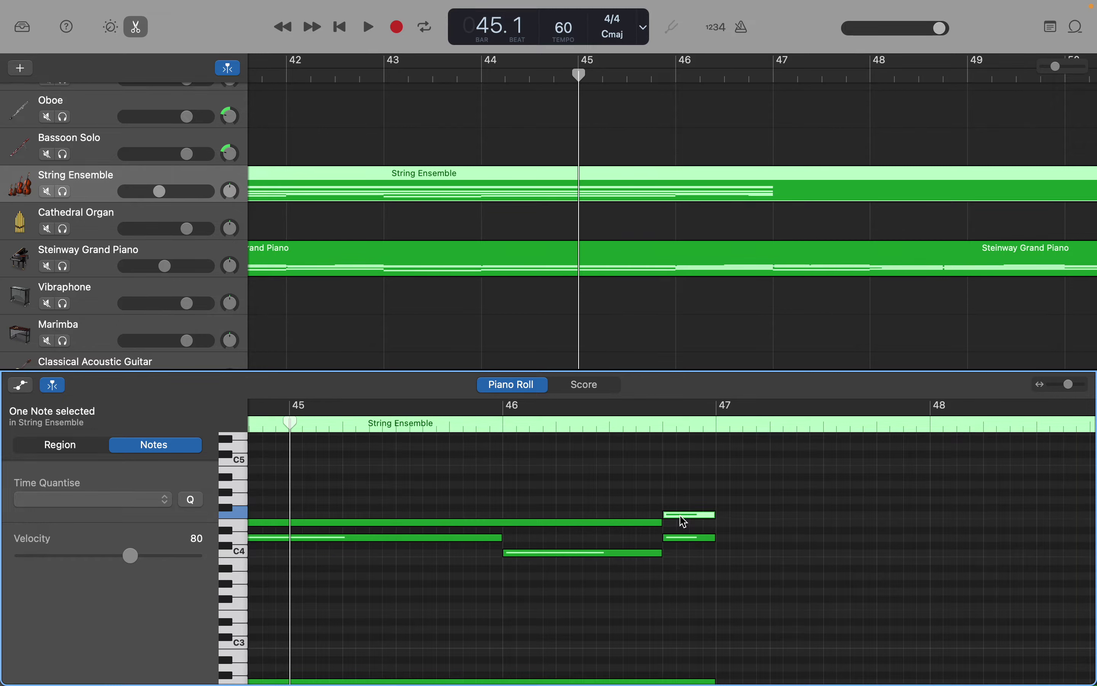
{"action": "scroll", "coordinate": [685, 521], "scroll_direction": "down", "scroll_amount": 10}
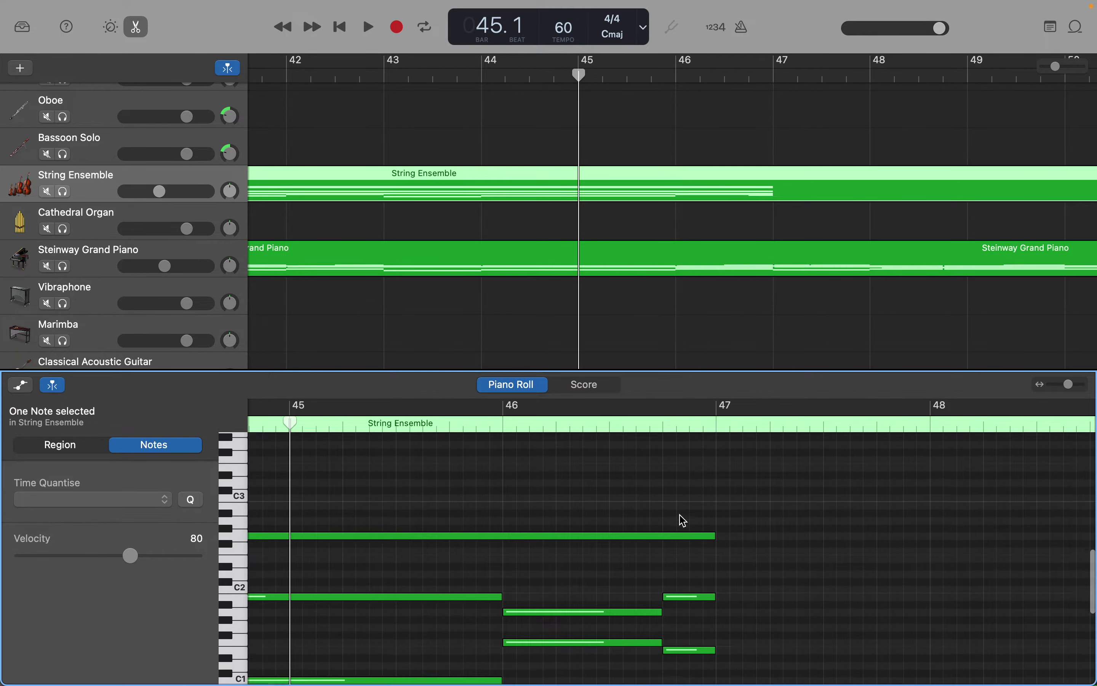
{"action": "scroll", "coordinate": [684, 521], "scroll_direction": "down", "scroll_amount": 1}
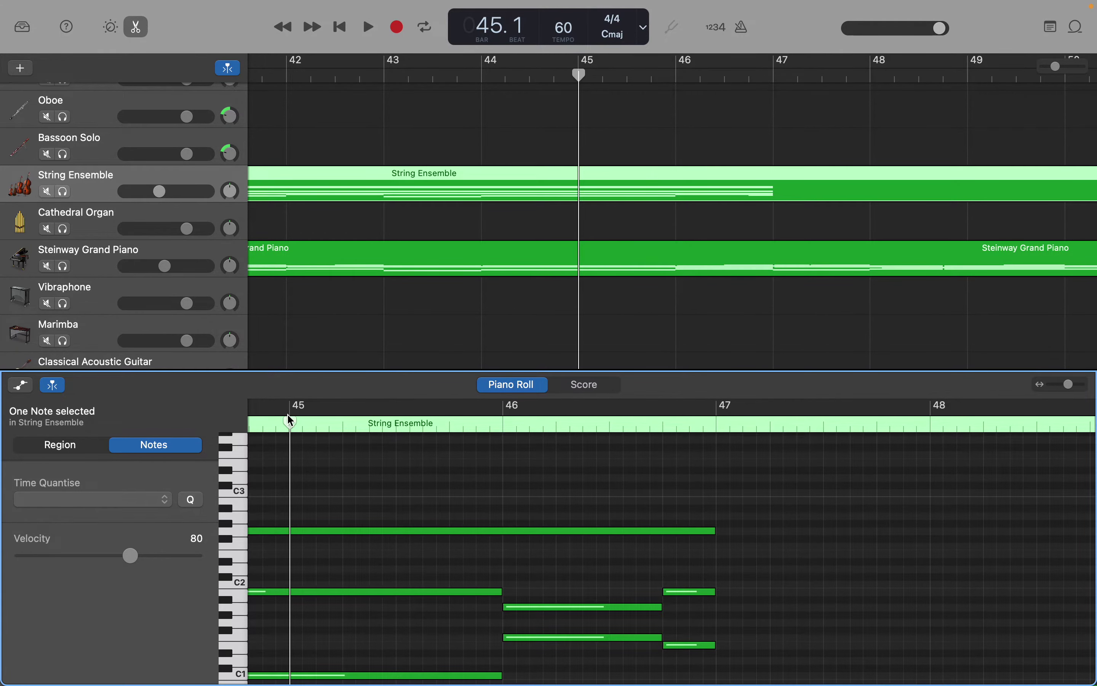
Play the arrangement from bar 27, slightly lower the String Ensemble's track volume during playback, and stop in bar 48
{"action": "left_click_drag", "start_coordinate": [289, 421], "coordinate": [716, 443]}
{"action": "scroll", "coordinate": [717, 448], "scroll_direction": "down", "scroll_amount": 10}
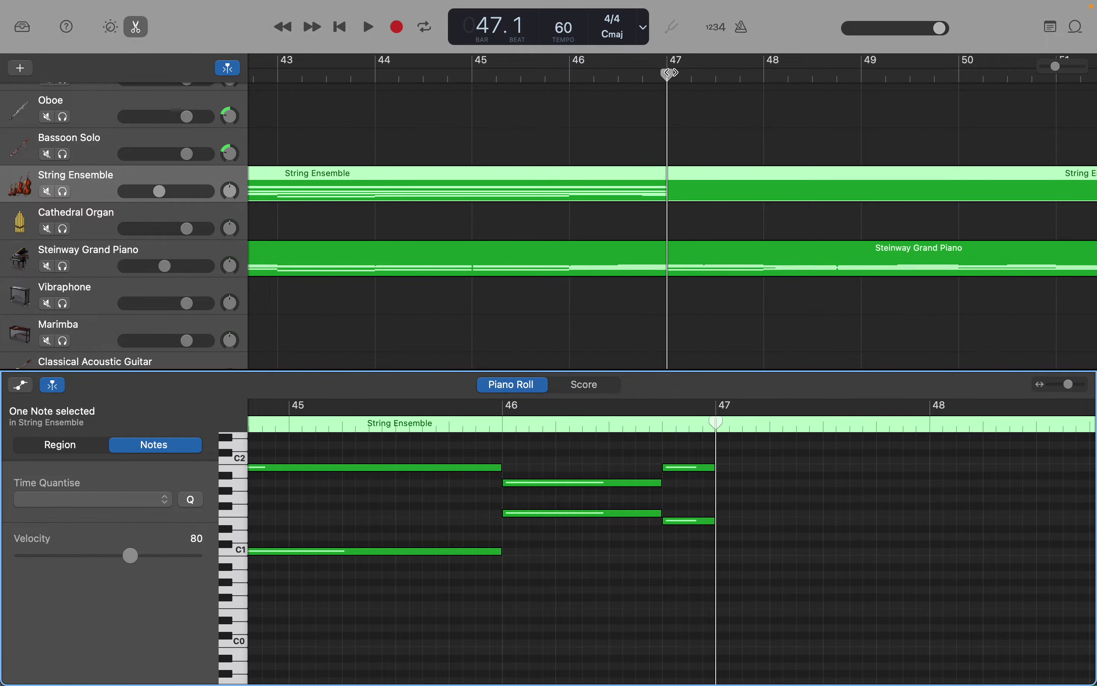
{"action": "left_click_drag", "start_coordinate": [671, 73], "coordinate": [713, 104]}
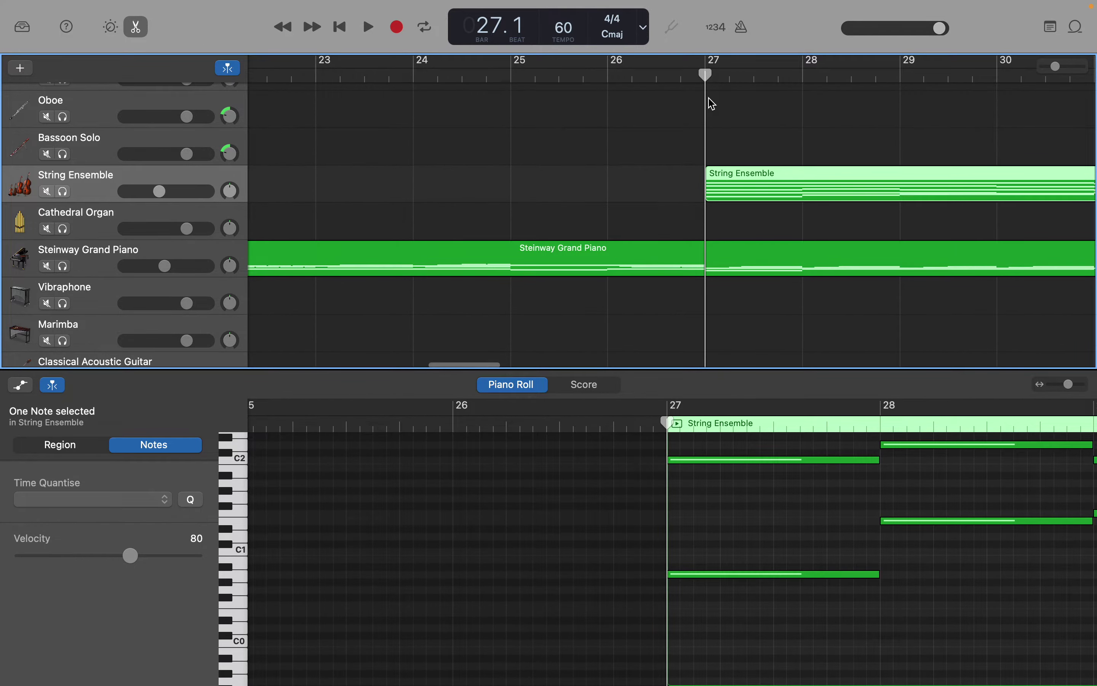
{"action": "key", "text": "space"}
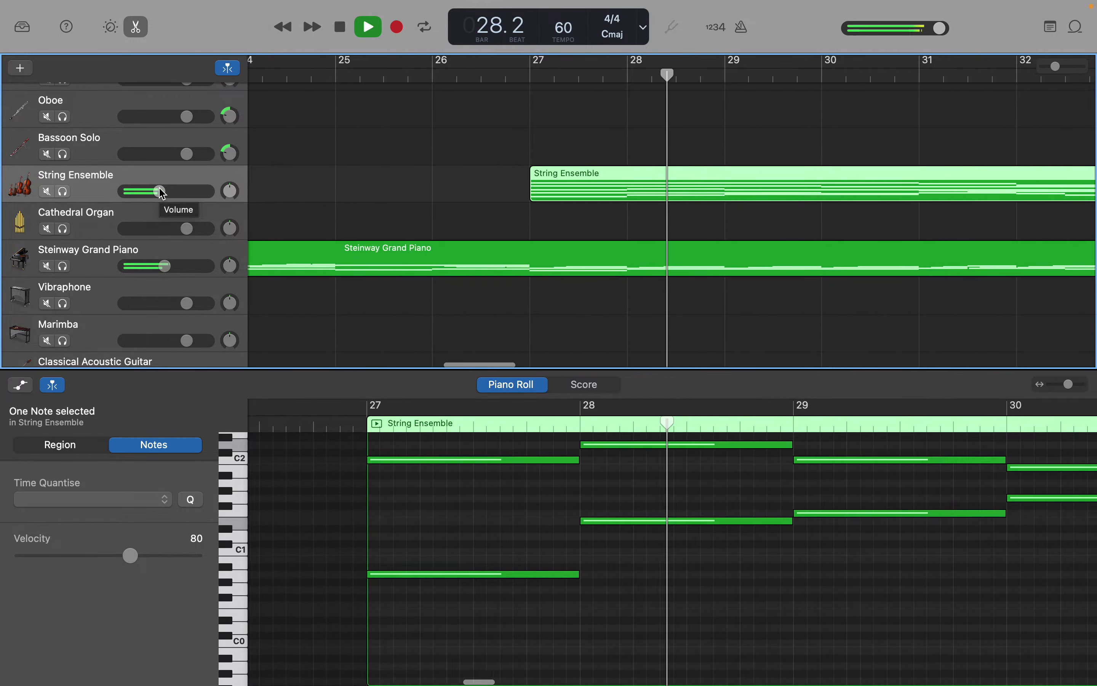
{"action": "left_click_drag", "start_coordinate": [162, 192], "coordinate": [151, 190]}
{"action": "left_click_drag", "start_coordinate": [154, 190], "coordinate": [151, 192]}
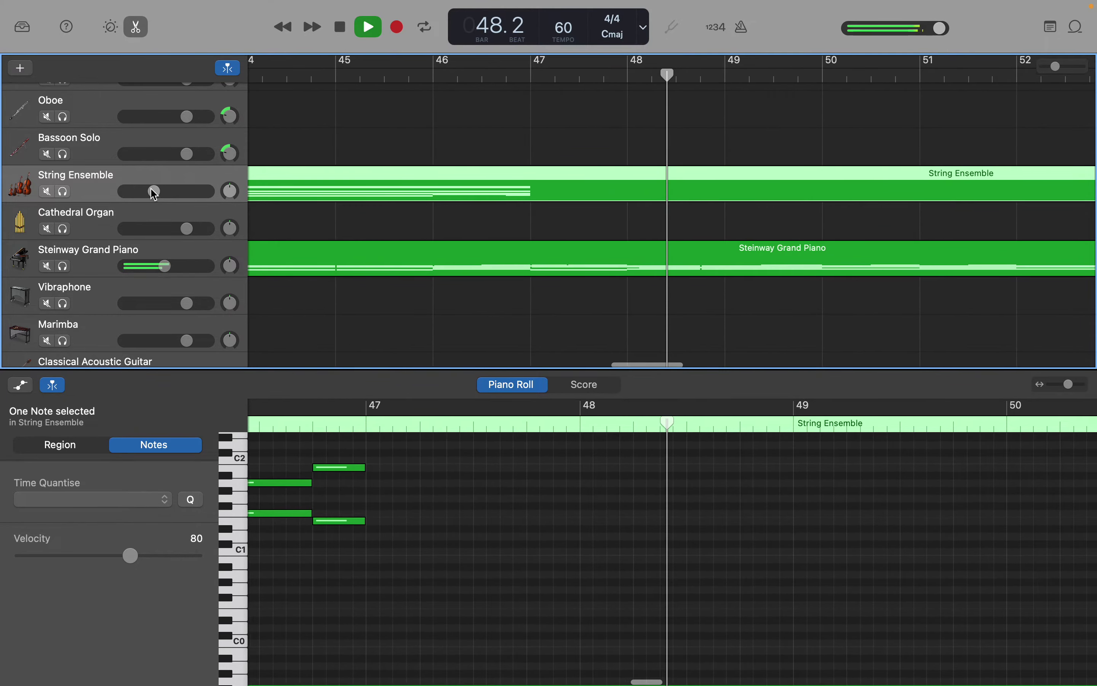
{"action": "key", "text": "space"}
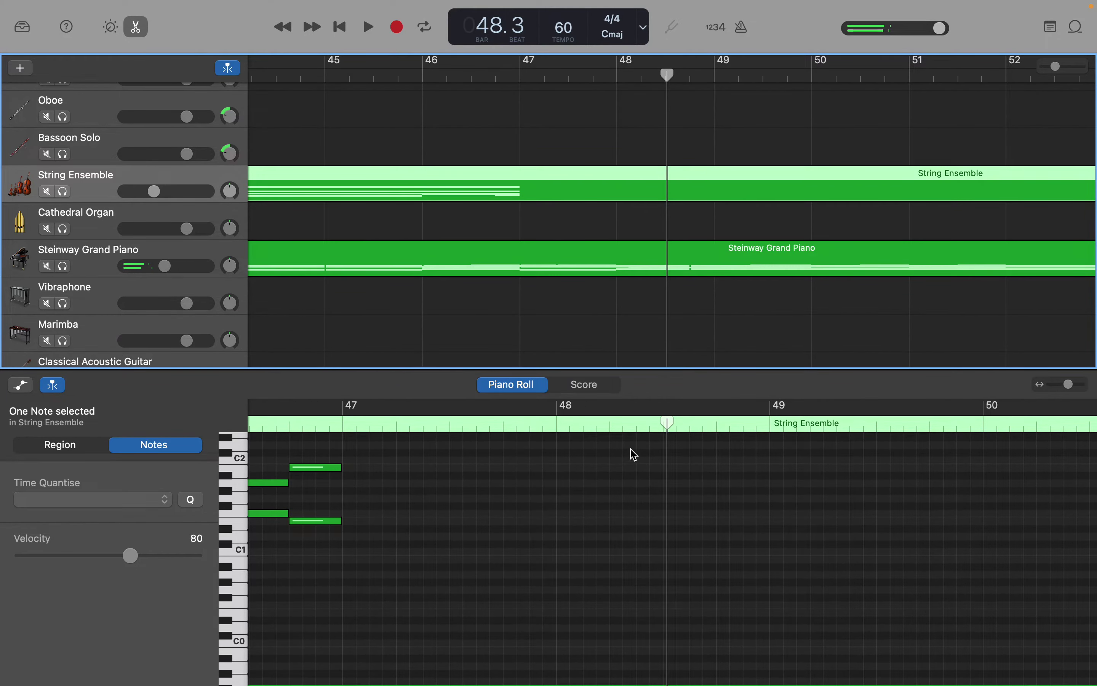
Move the playhead to bar 47 and examine the piano's bass notes on the last beat of bar 46 and in bar 47
{"action": "left_click_drag", "start_coordinate": [661, 428], "coordinate": [342, 441]}
{"action": "scroll", "coordinate": [265, 630], "scroll_direction": "down", "scroll_amount": 6}
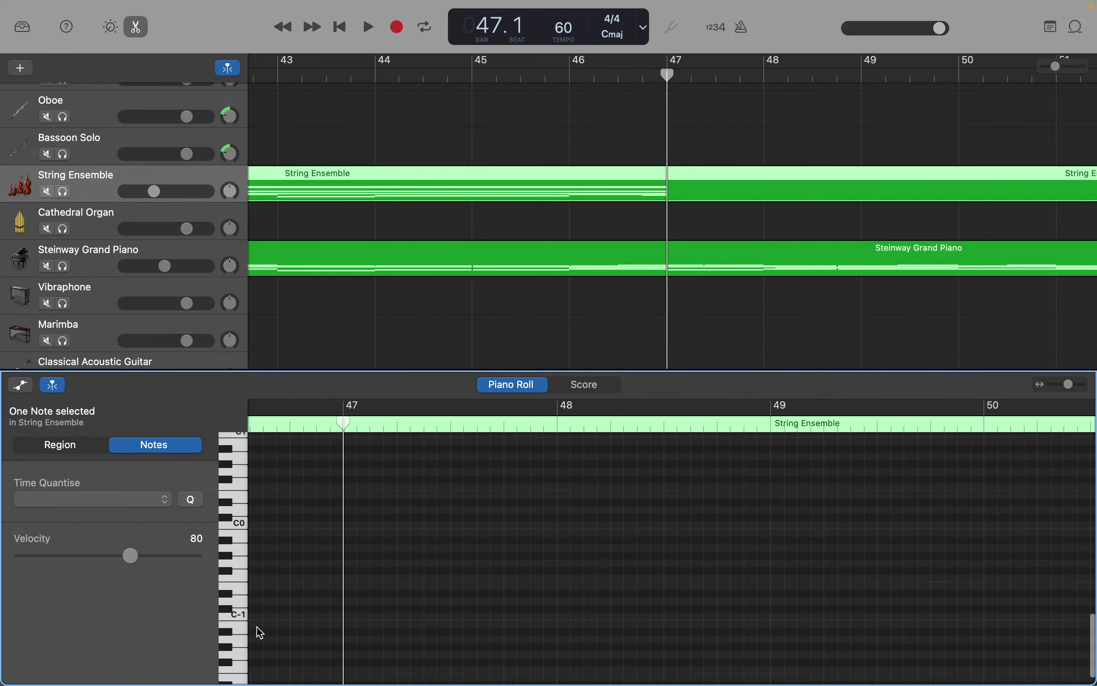
{"action": "scroll", "coordinate": [265, 630], "scroll_direction": "left", "scroll_amount": 4}
{"action": "scroll", "coordinate": [260, 631], "scroll_direction": "left", "scroll_amount": 2}
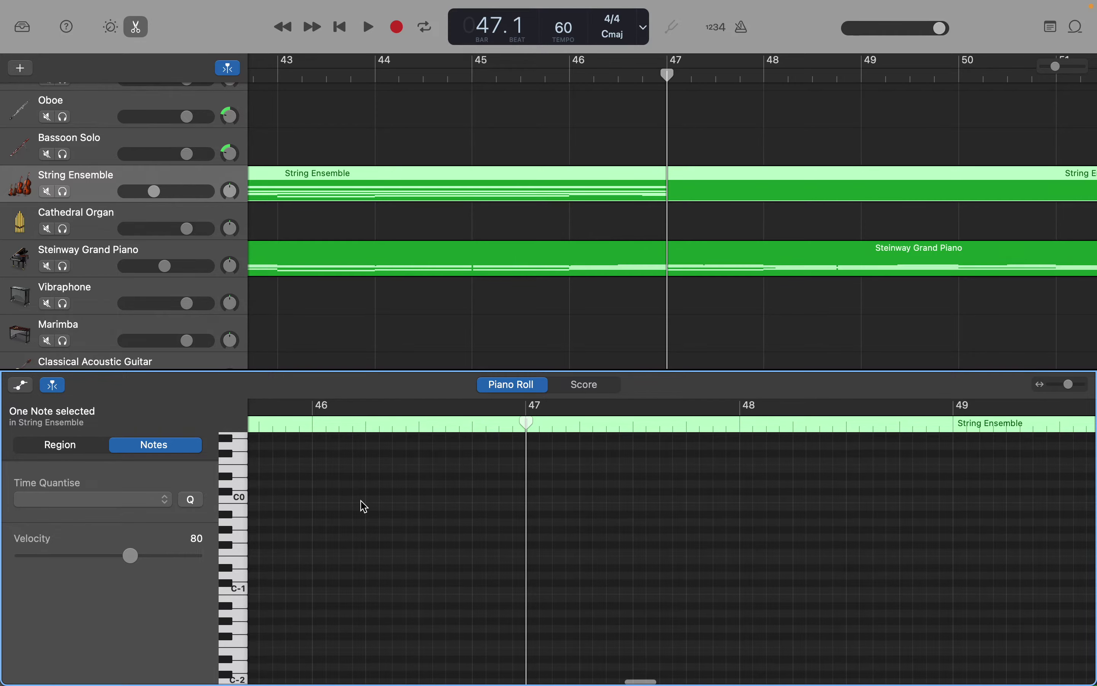
{"action": "left_click", "coordinate": [612, 272]}
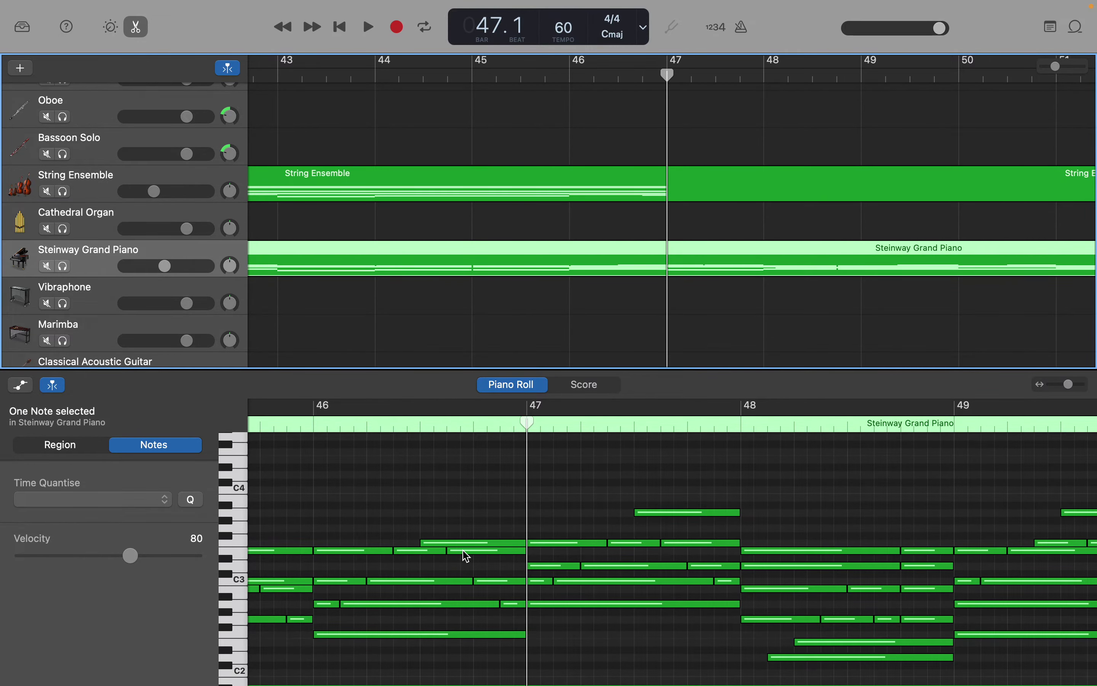
{"action": "scroll", "coordinate": [467, 555], "scroll_direction": "left", "scroll_amount": 3}
{"action": "scroll", "coordinate": [467, 555], "scroll_direction": "down", "scroll_amount": 10}
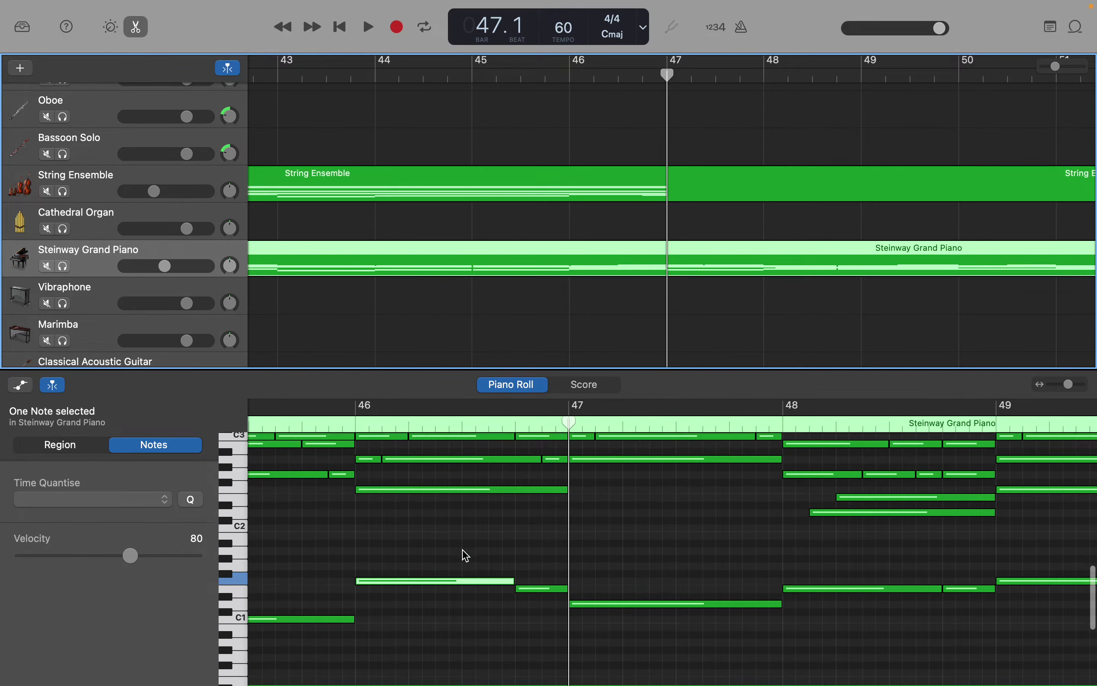
{"action": "scroll", "coordinate": [466, 556], "scroll_direction": "down", "scroll_amount": 1}
{"action": "left_click", "coordinate": [533, 573]}
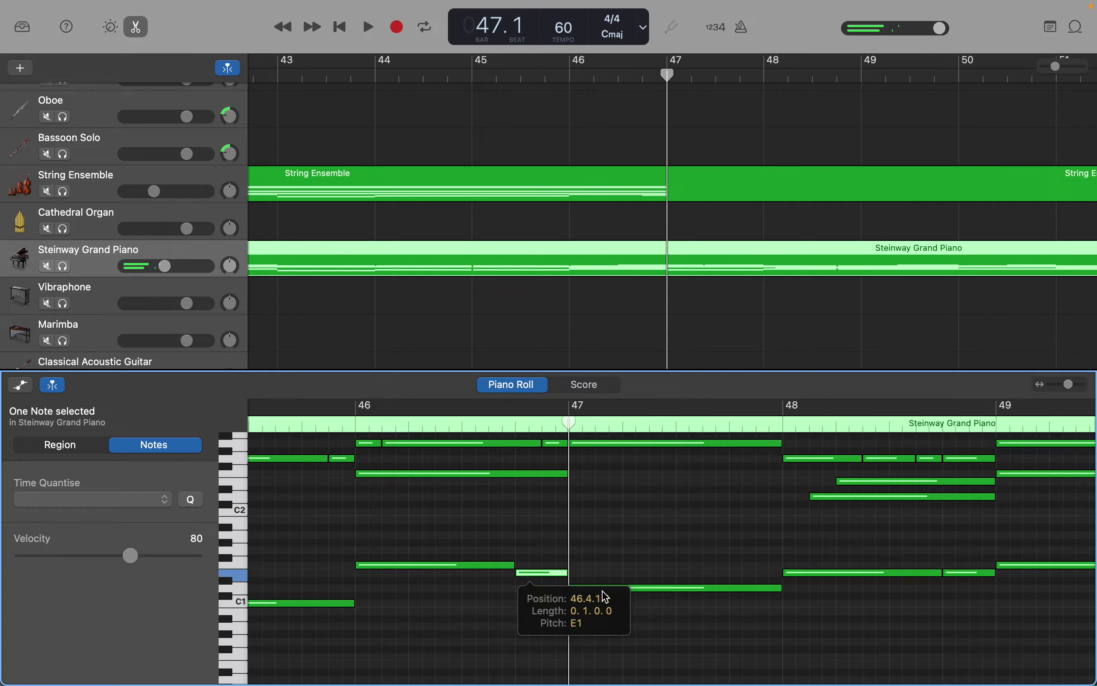
{"action": "left_click", "coordinate": [613, 589]}
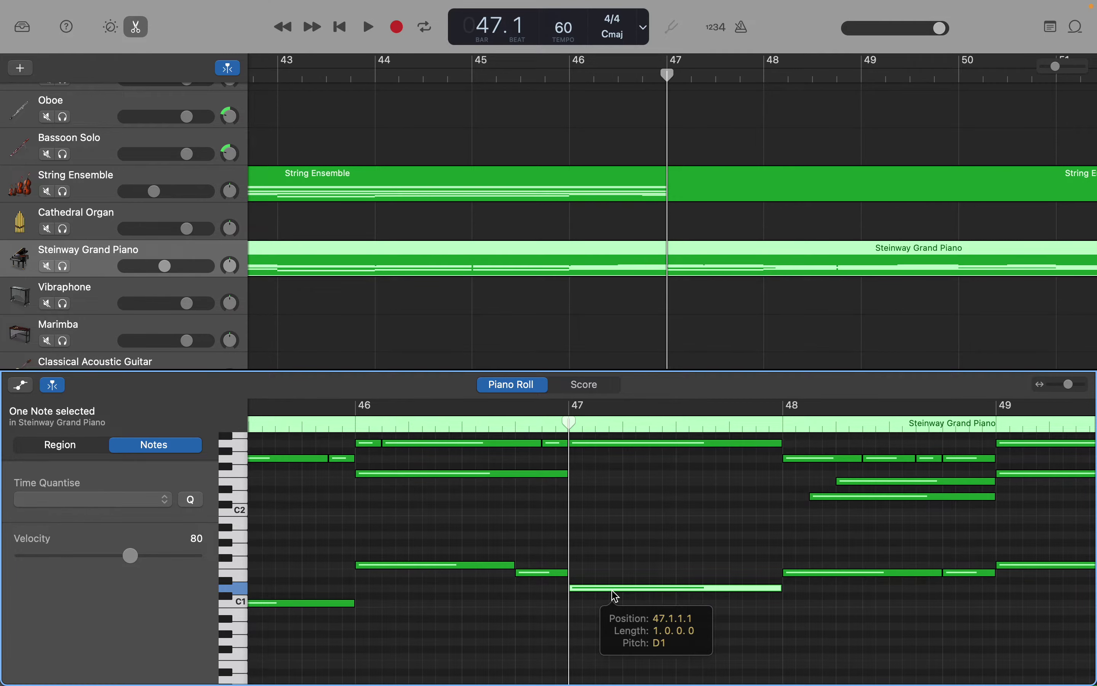
{"action": "scroll", "coordinate": [615, 595], "scroll_direction": "up", "scroll_amount": 5}
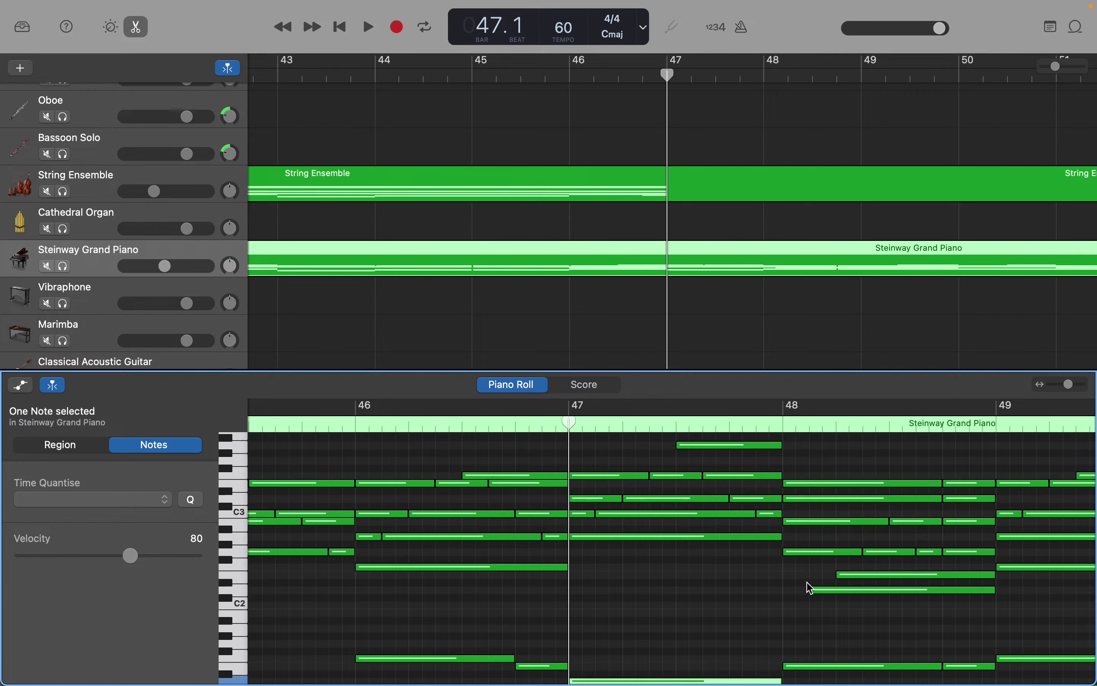
{"action": "scroll", "coordinate": [826, 588], "scroll_direction": "left", "scroll_amount": 2}
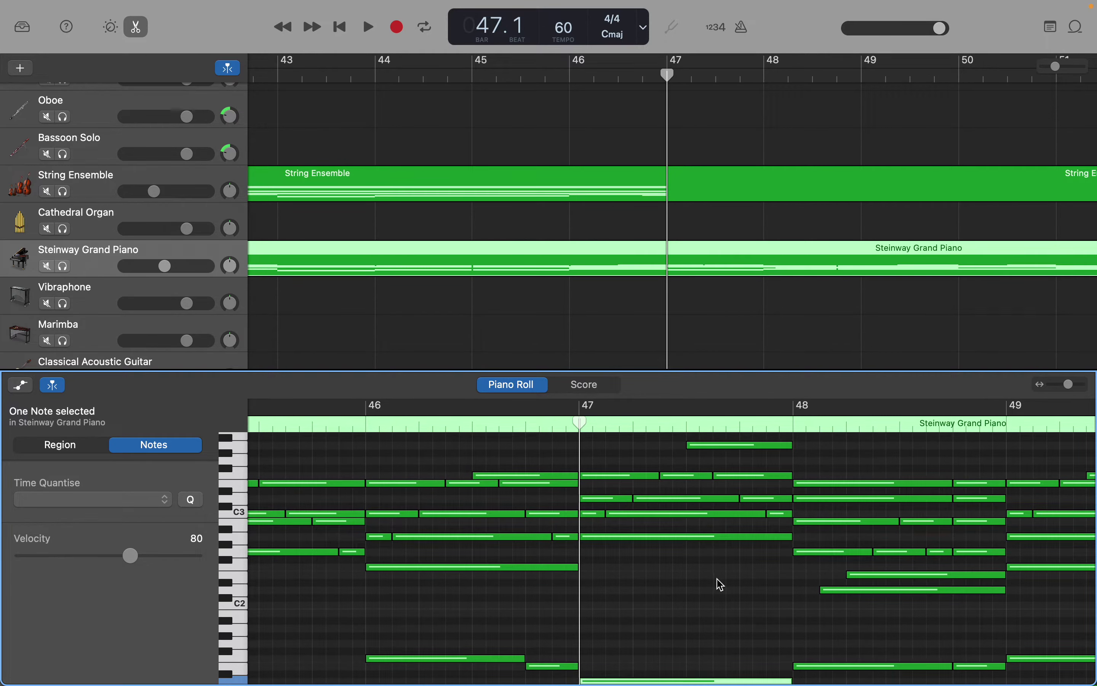
{"action": "scroll", "coordinate": [681, 592], "scroll_direction": "down", "scroll_amount": 3}
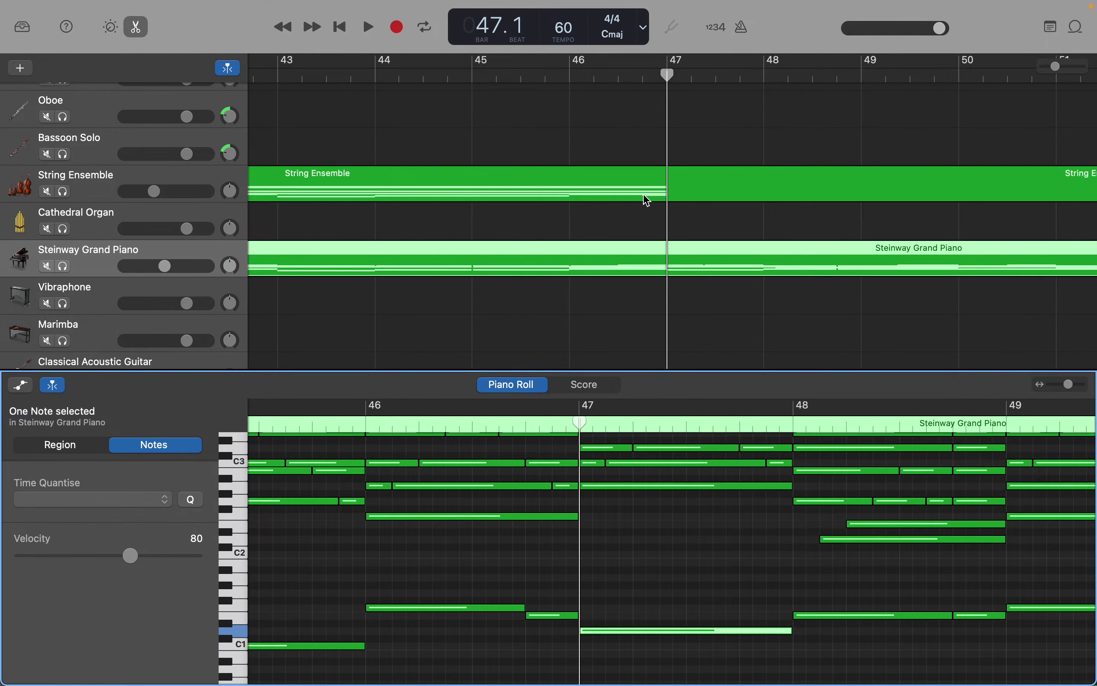
Delete the String Ensemble's F4 and D4 notes on the last beat of bar 46 and lengthen E4 and C4 to bar 47
{"action": "left_click", "coordinate": [634, 194]}
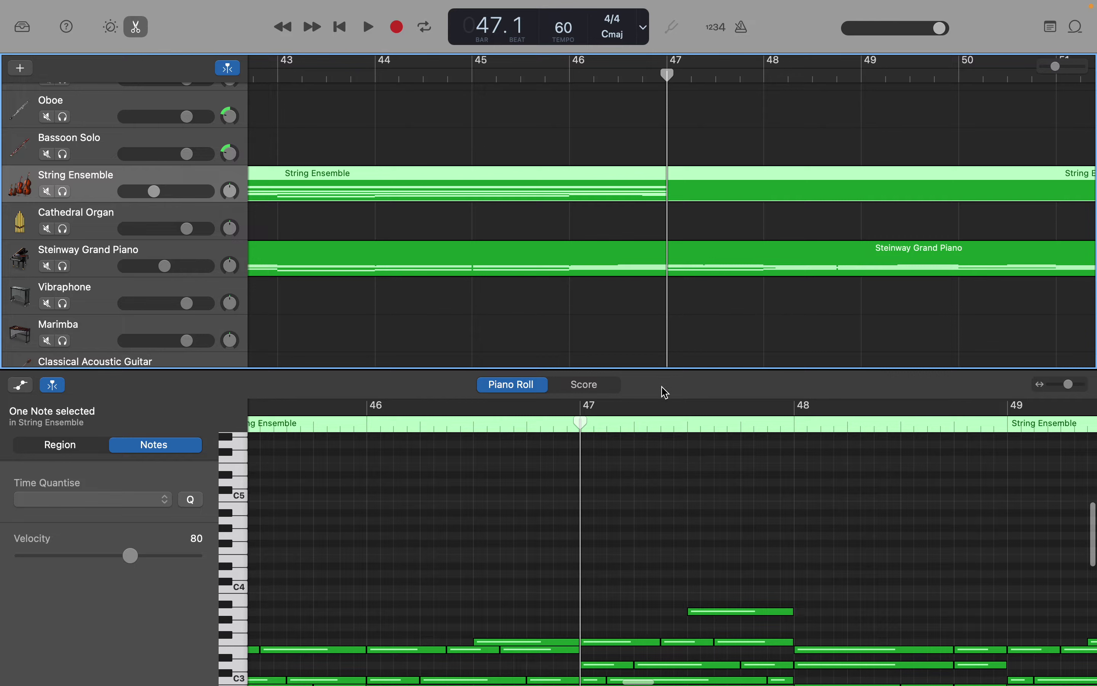
{"action": "left_click", "coordinate": [605, 218]}
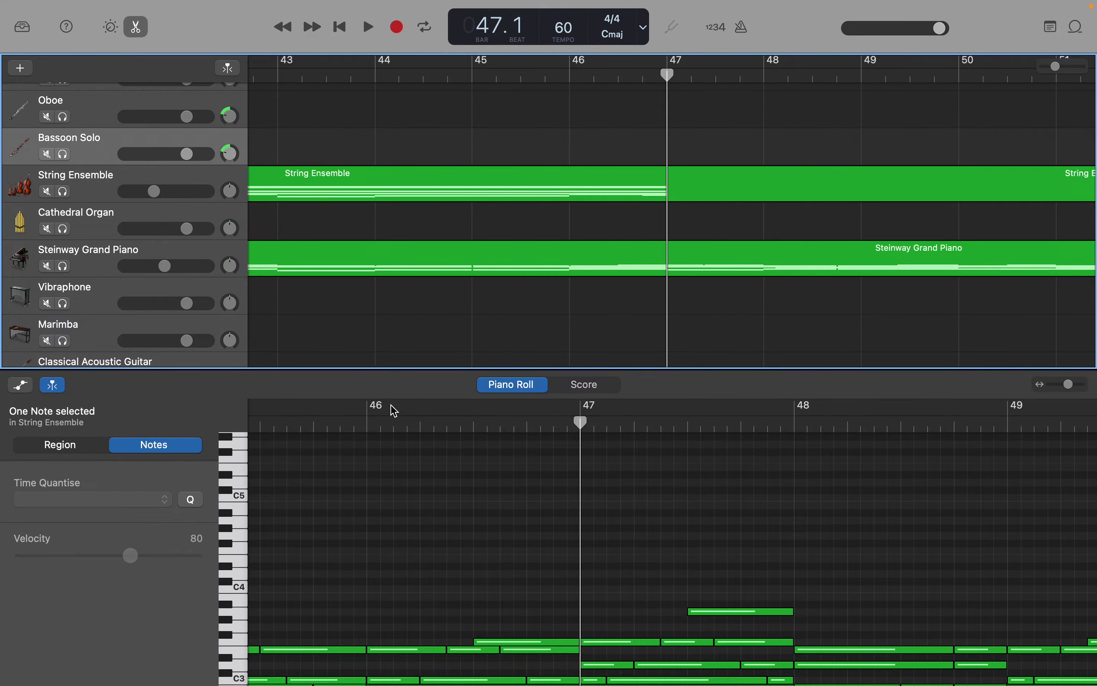
{"action": "left_click", "coordinate": [394, 495]}
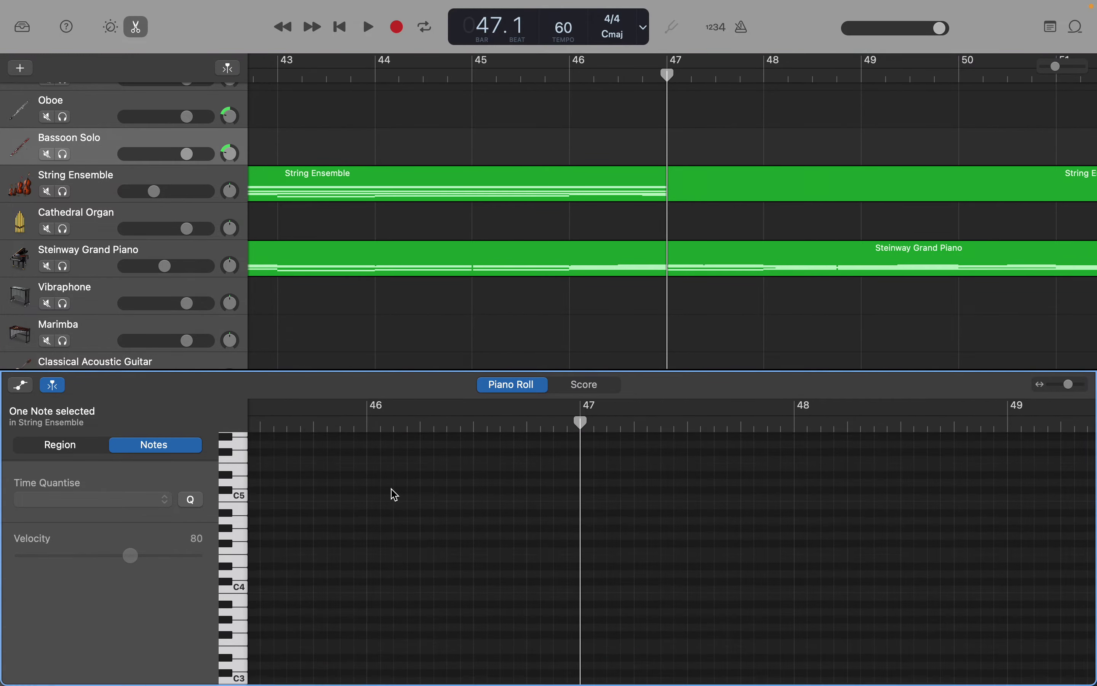
{"action": "left_click", "coordinate": [323, 174]}
{"action": "left_click_drag", "start_coordinate": [541, 516], "coordinate": [544, 469]}
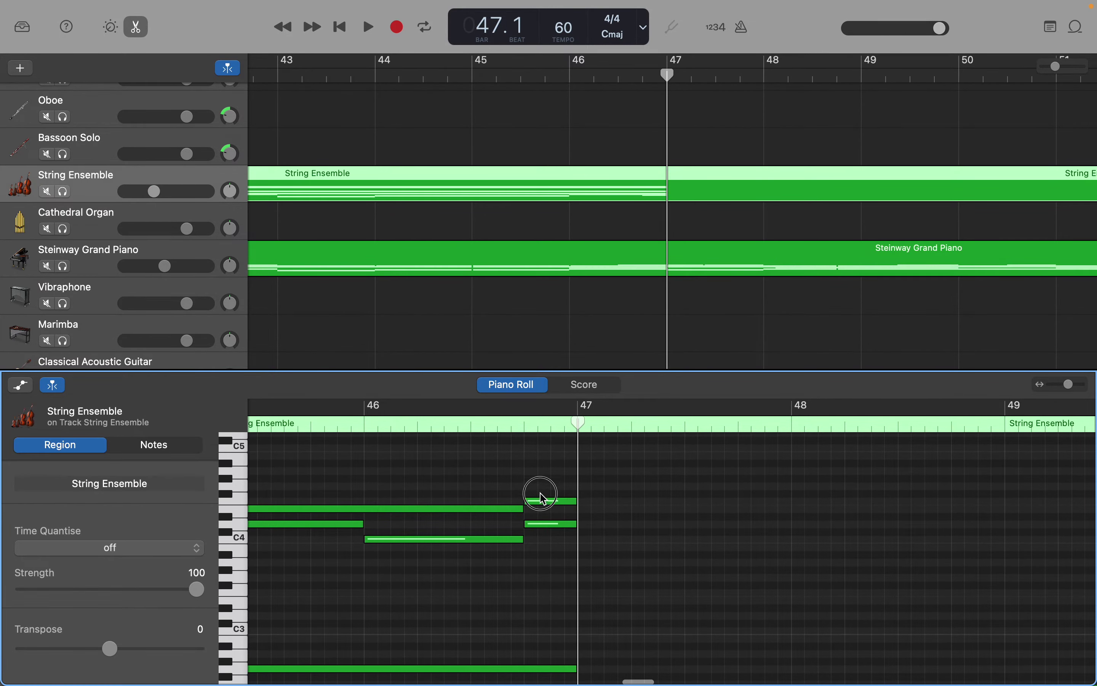
{"action": "left_click_drag", "start_coordinate": [544, 542], "coordinate": [574, 542]}
{"action": "key", "text": "Delete"}
Delete the String Ensemble's B1 and E1 notes on the last beat of bar 46 and lengthen A1 and F1 to bar 47
{"action": "scroll", "coordinate": [575, 544], "scroll_direction": "down", "scroll_amount": 5}
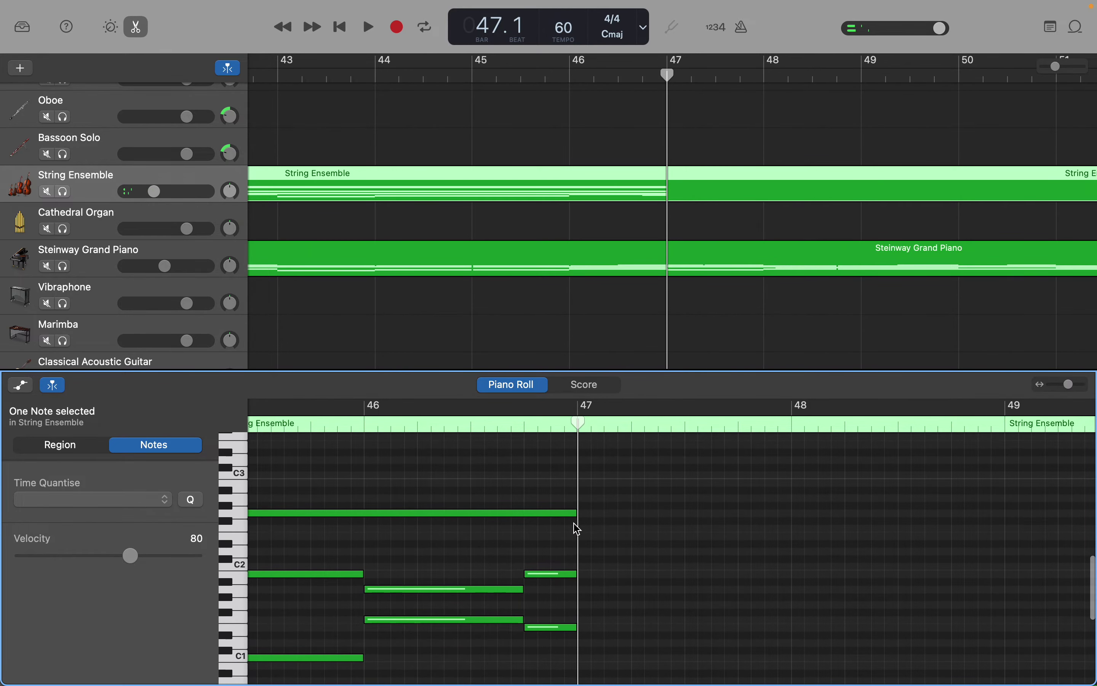
{"action": "scroll", "coordinate": [578, 529], "scroll_direction": "down", "scroll_amount": 2}
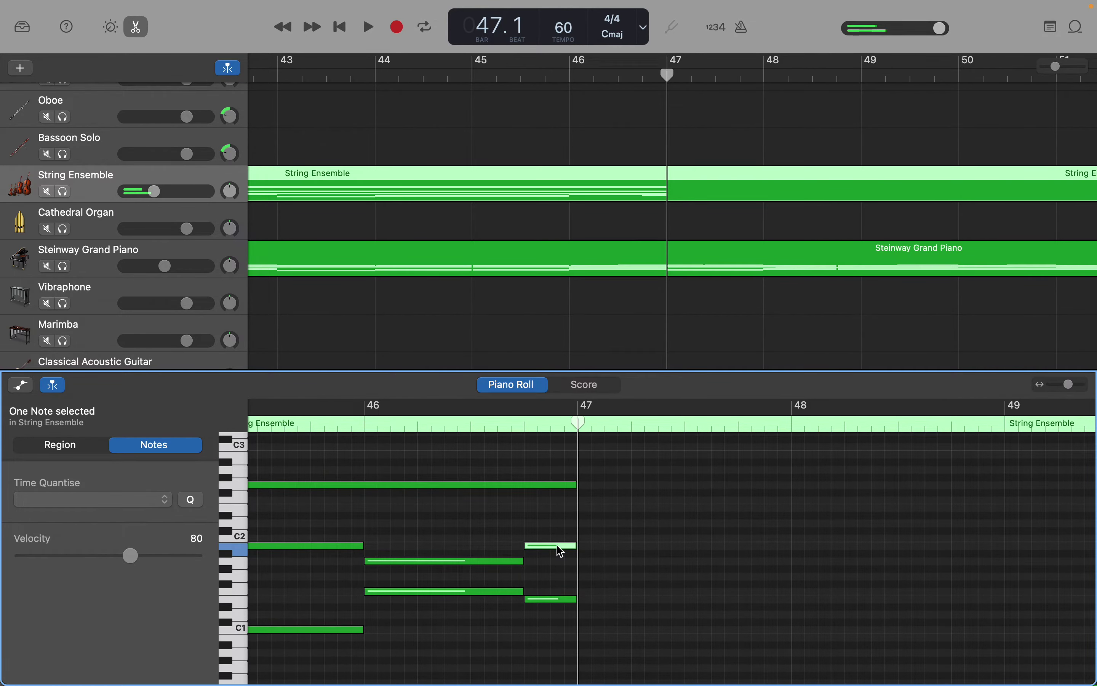
{"action": "key", "text": "Delete"}
{"action": "left_click_drag", "start_coordinate": [523, 561], "coordinate": [575, 567]}
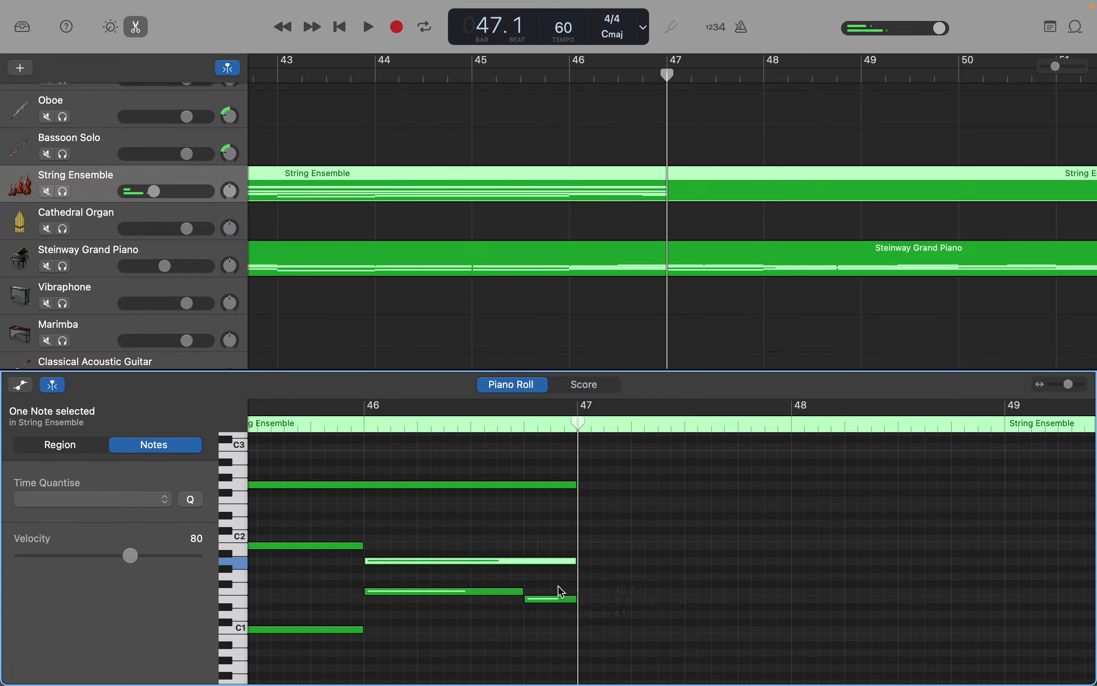
{"action": "key", "text": "Delete"}
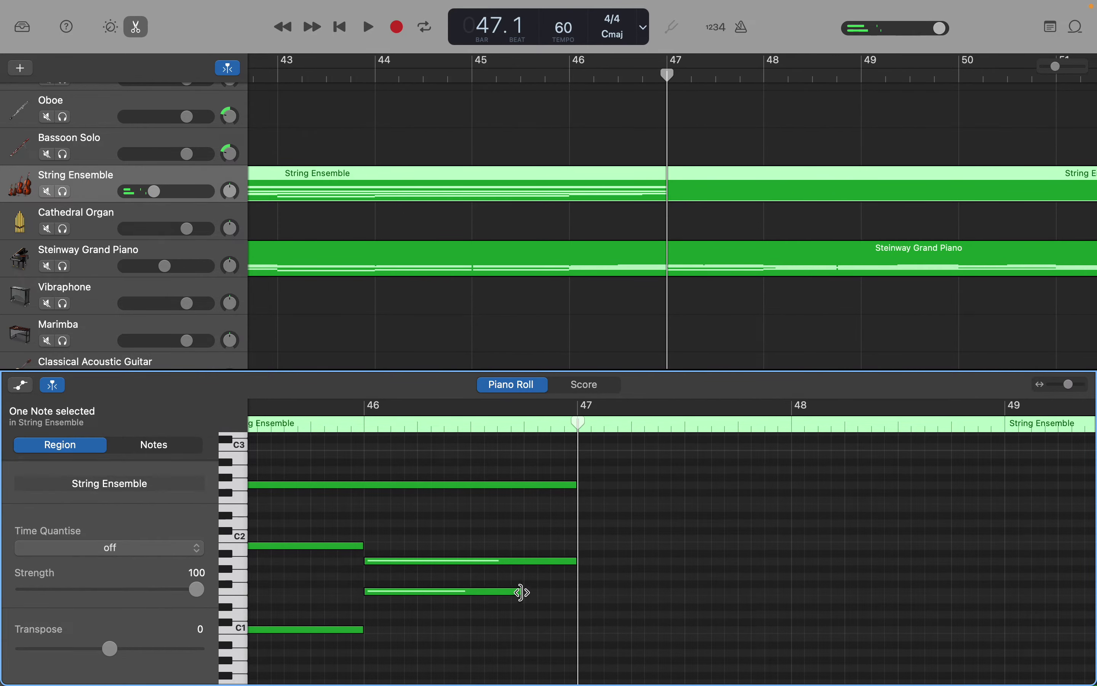
{"action": "left_click_drag", "start_coordinate": [521, 592], "coordinate": [572, 595]}
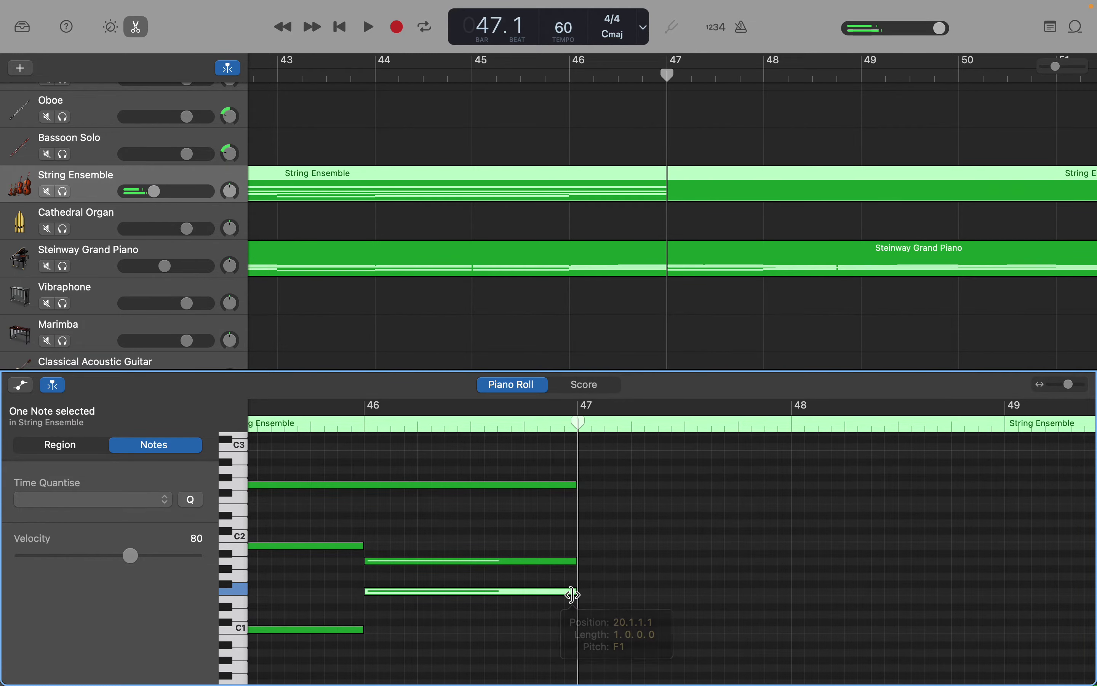
Delete the piano's E1 note on the last beat of bar 46 and lengthen its F1 note to bar 47
{"action": "left_click", "coordinate": [734, 271]}
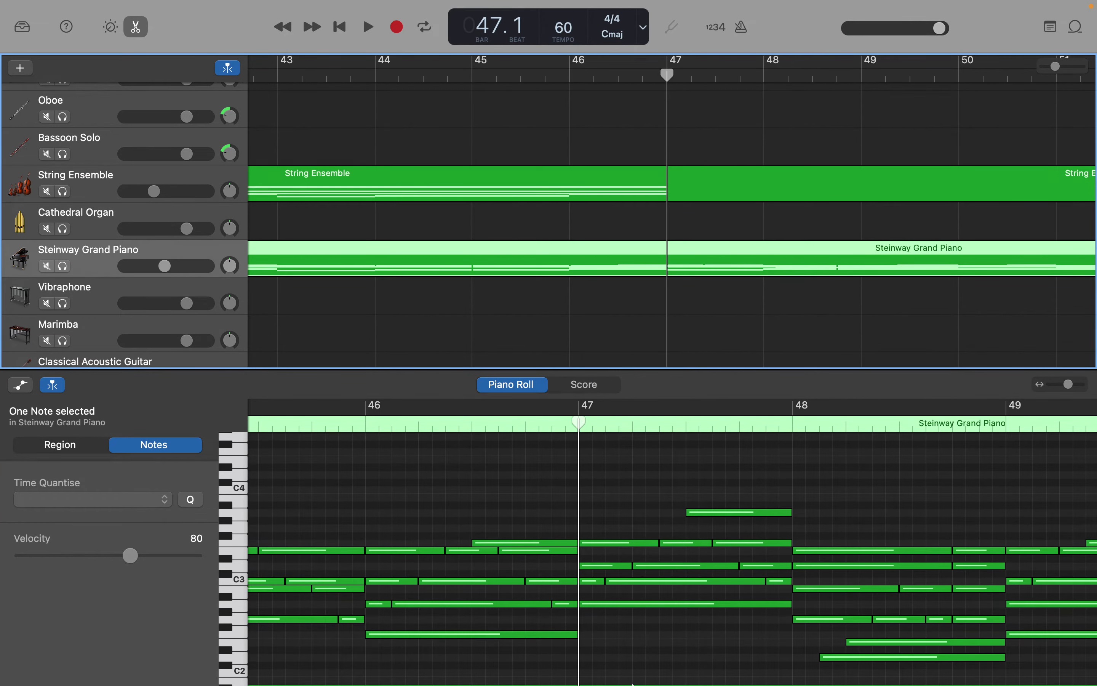
{"action": "mouse_move", "coordinate": [488, 628]}
{"action": "scroll", "coordinate": [507, 524], "scroll_direction": "down", "scroll_amount": 5}
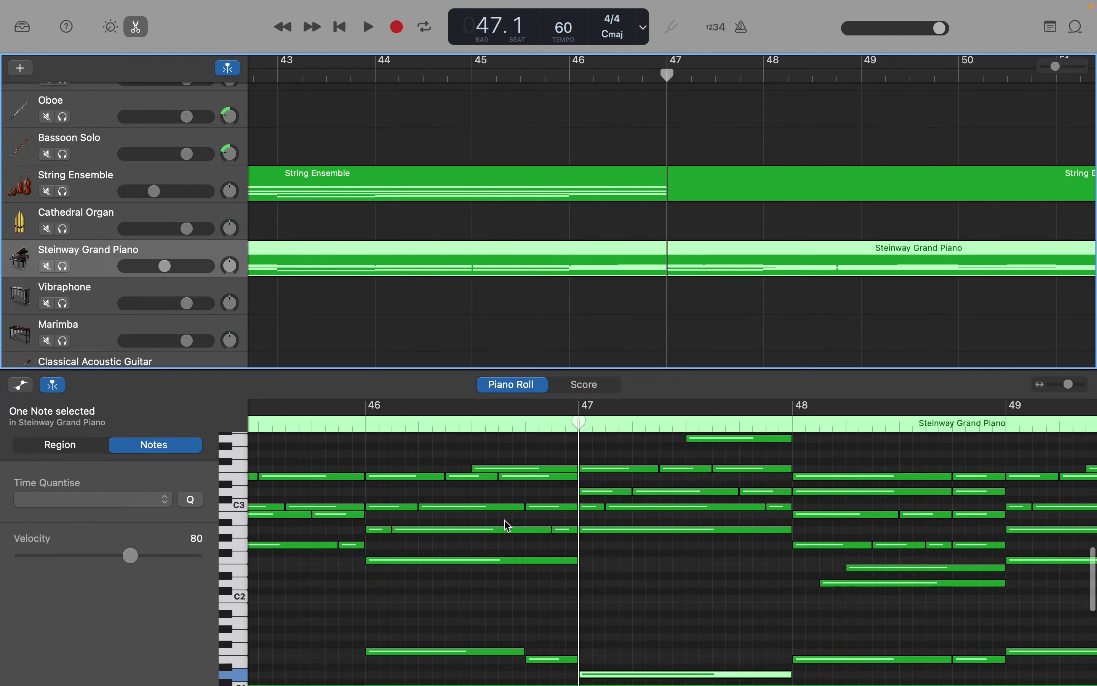
{"action": "left_click", "coordinate": [550, 623]}
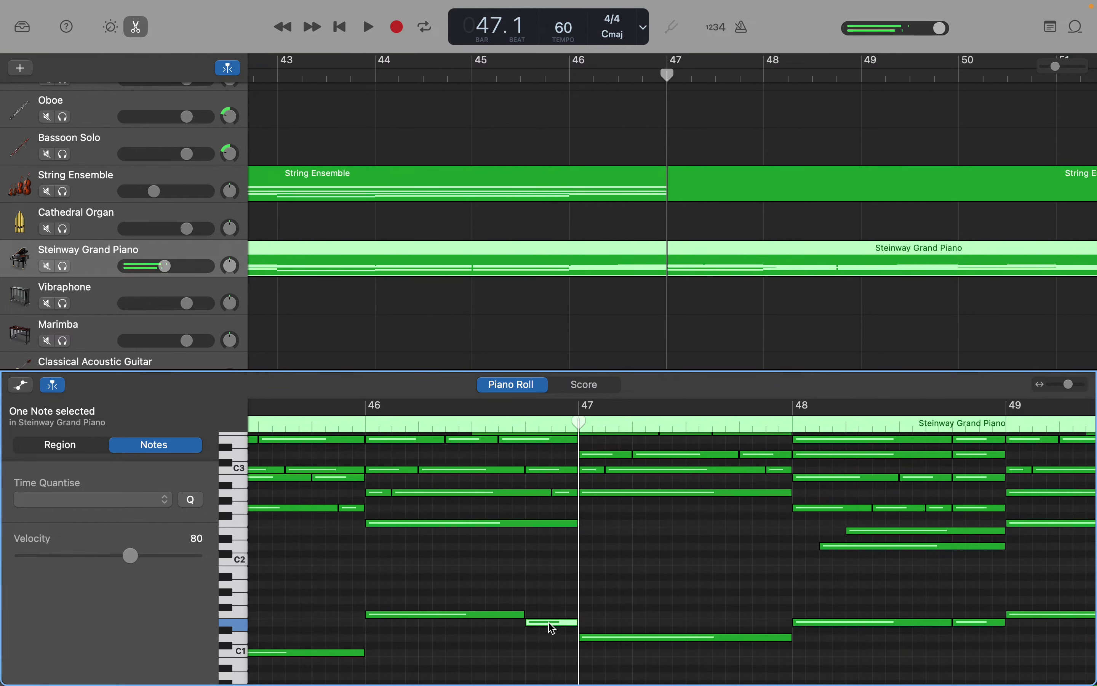
{"action": "key", "text": "Delete"}
{"action": "left_click_drag", "start_coordinate": [523, 616], "coordinate": [575, 624]}
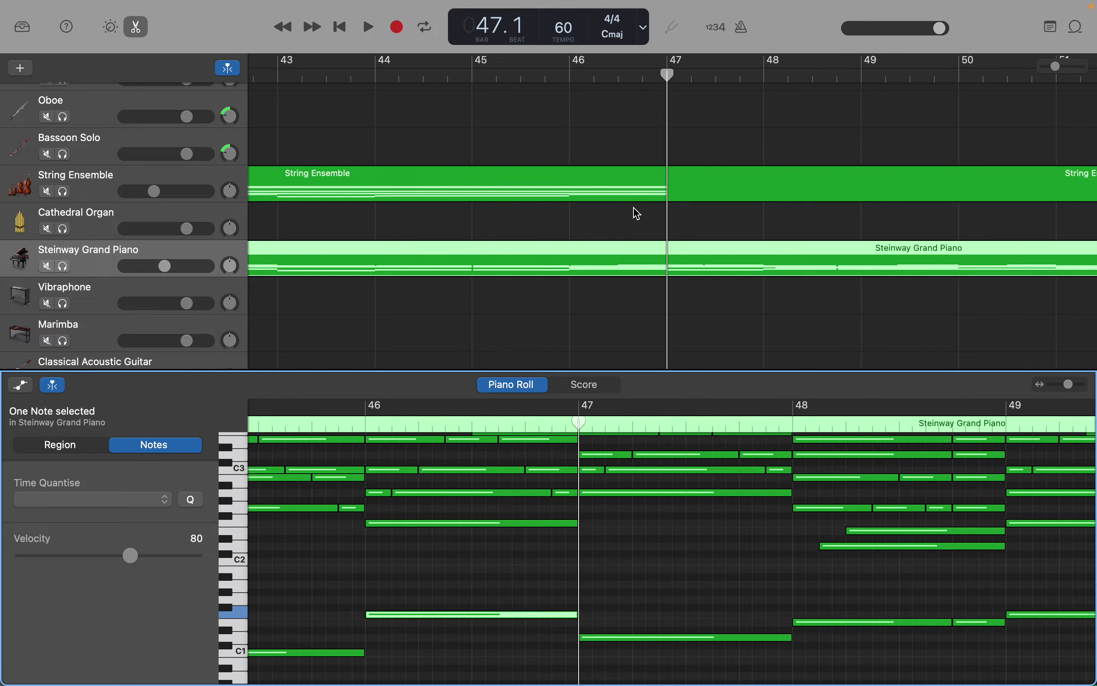
Add one-bar D1 and E1 notes at bars 47 and 48 of the String Ensemble, following the piano's bass notes
{"action": "left_click", "coordinate": [651, 637]}
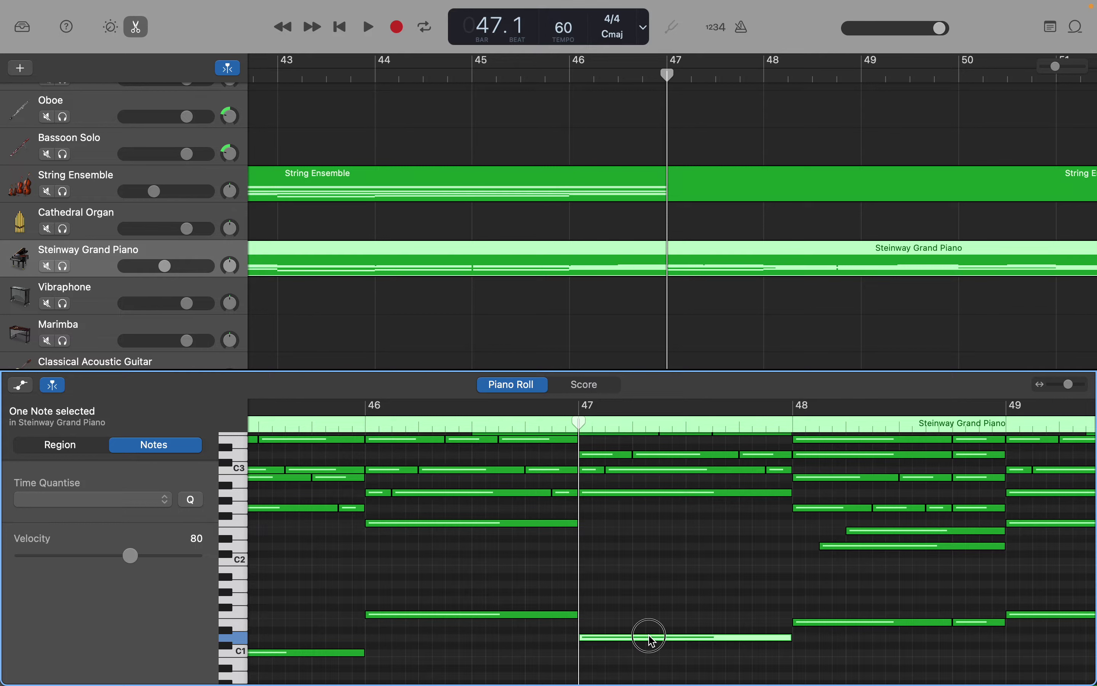
{"action": "left_click", "coordinate": [816, 622]}
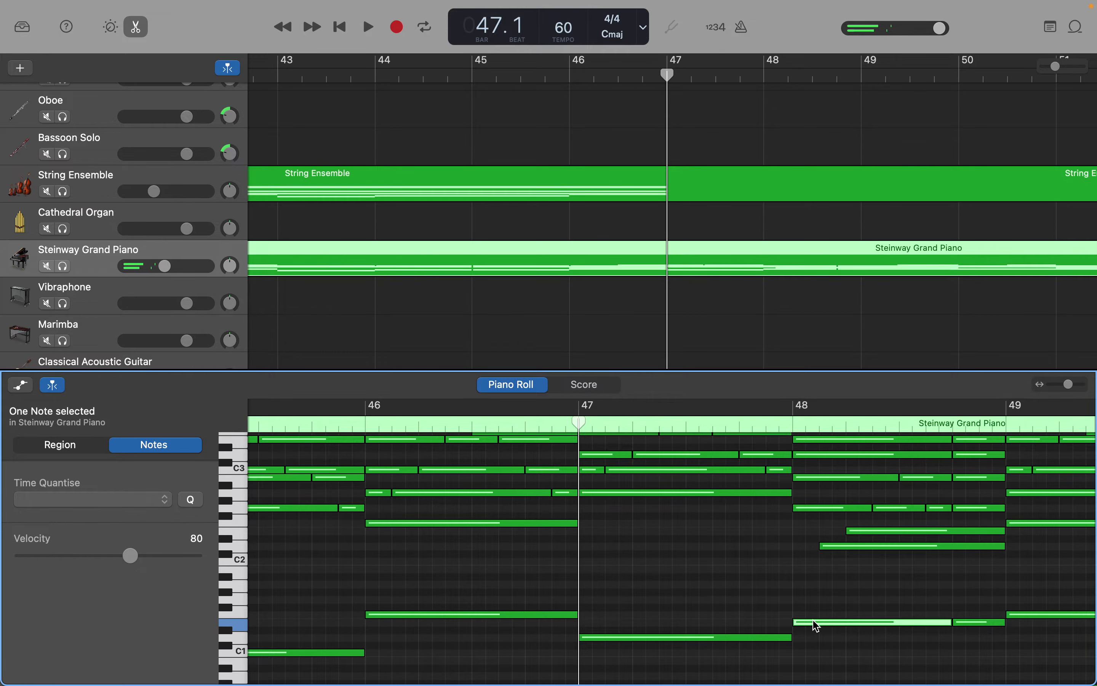
{"action": "left_click", "coordinate": [699, 198]}
{"action": "scroll", "coordinate": [606, 583], "scroll_direction": "down", "scroll_amount": 3}
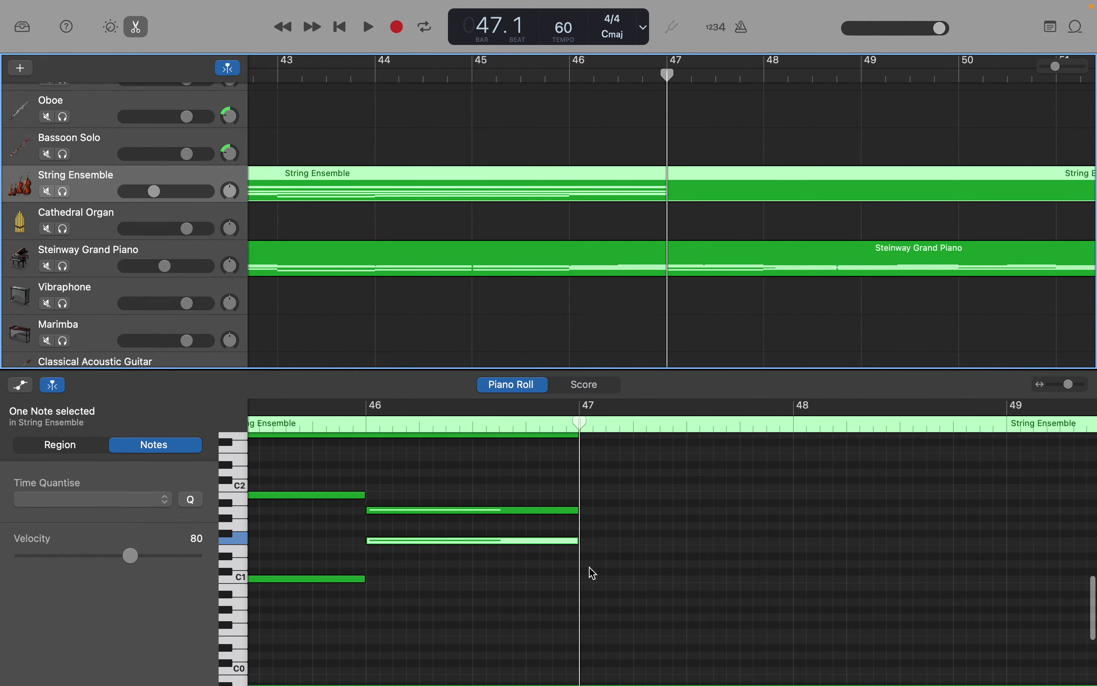
{"action": "left_click", "coordinate": [563, 541]}
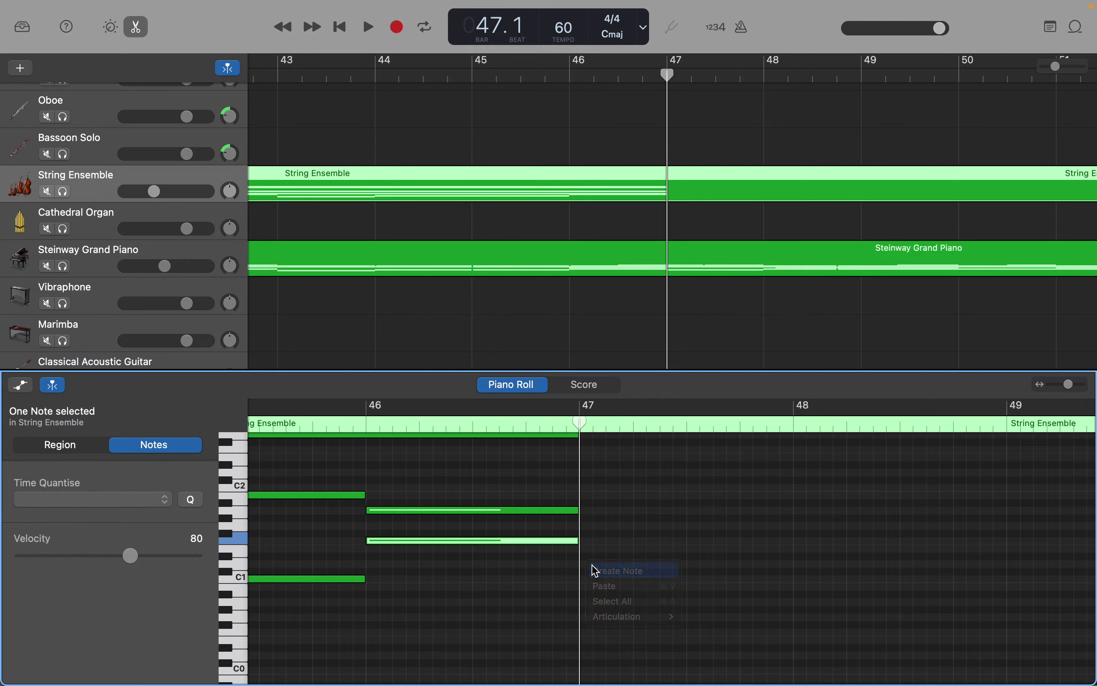
{"action": "left_click", "coordinate": [595, 570]}
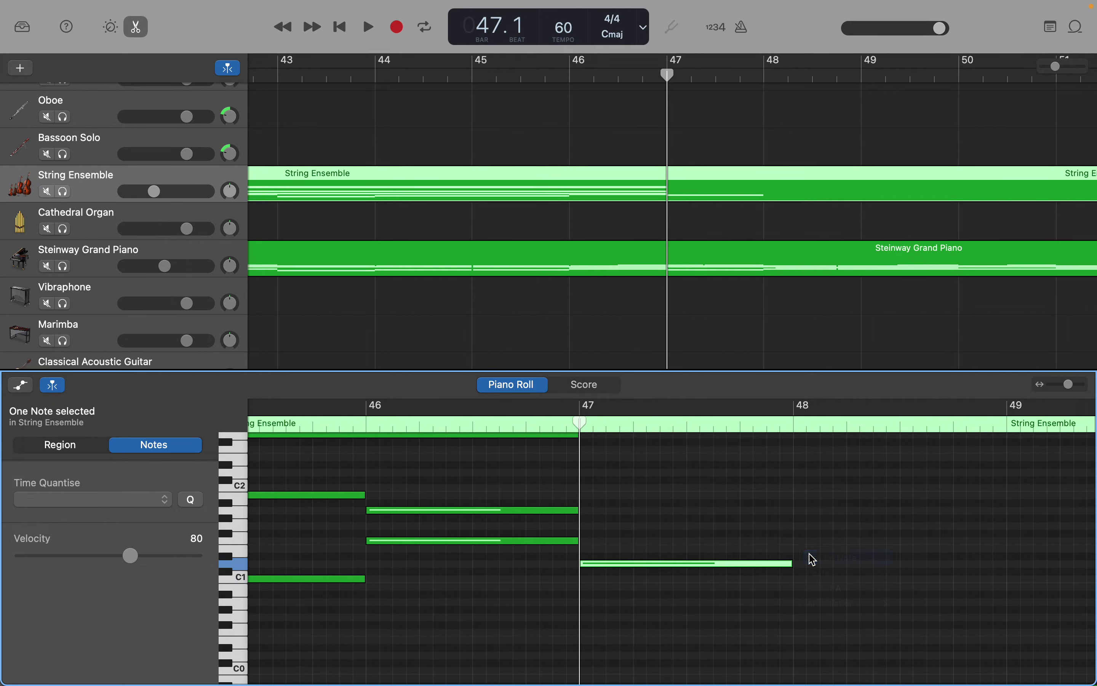
{"action": "scroll", "coordinate": [813, 560], "scroll_direction": "up", "scroll_amount": 5}
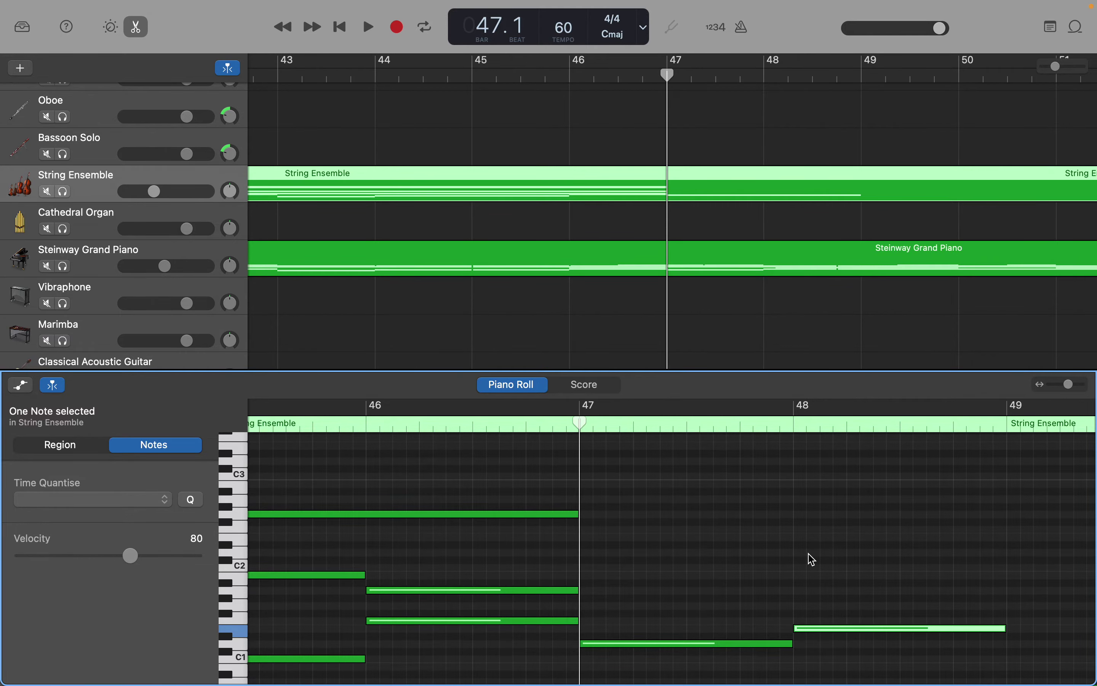
Lengthen the String Ensemble's A1, C4 and E4 notes by one bar so they end at bar 48
{"action": "scroll", "coordinate": [814, 561], "scroll_direction": "up", "scroll_amount": 2}
{"action": "scroll", "coordinate": [814, 561], "scroll_direction": "down", "scroll_amount": 2}
{"action": "scroll", "coordinate": [814, 560], "scroll_direction": "up", "scroll_amount": 3}
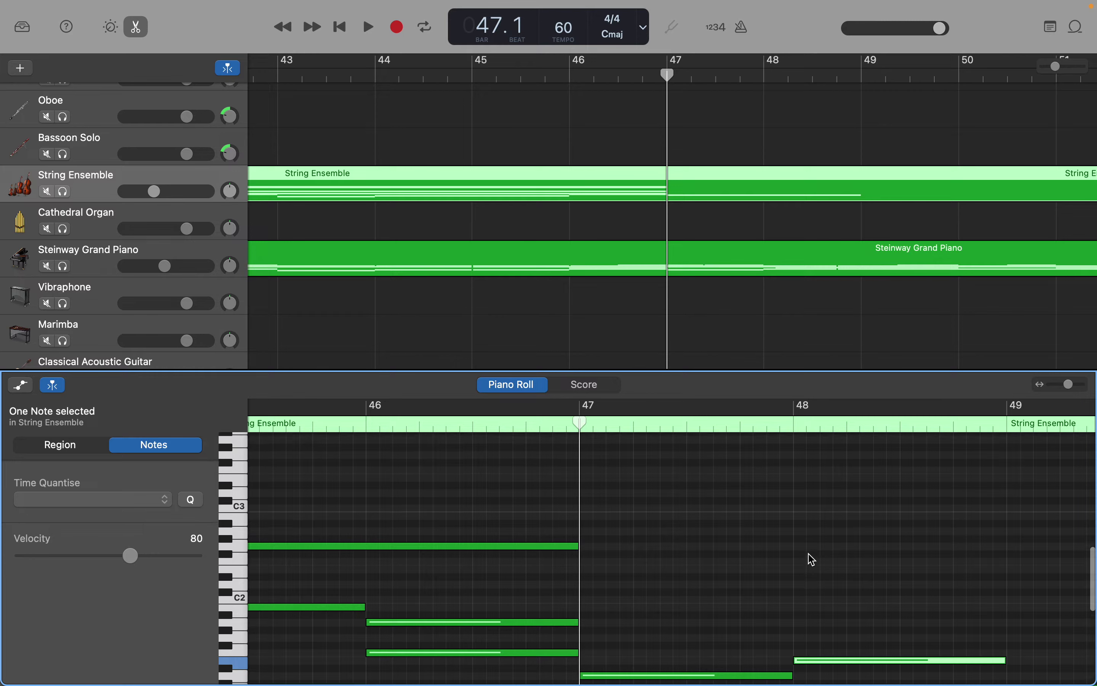
{"action": "scroll", "coordinate": [814, 560], "scroll_direction": "up", "scroll_amount": 8}
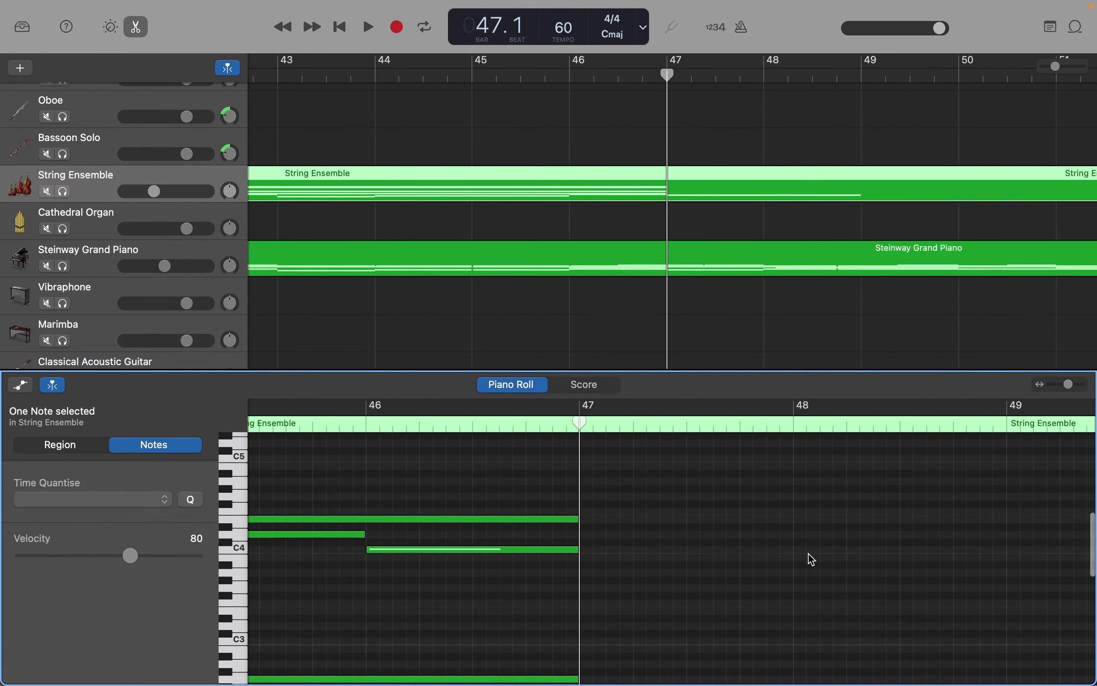
{"action": "scroll", "coordinate": [814, 561], "scroll_direction": "down", "scroll_amount": 10}
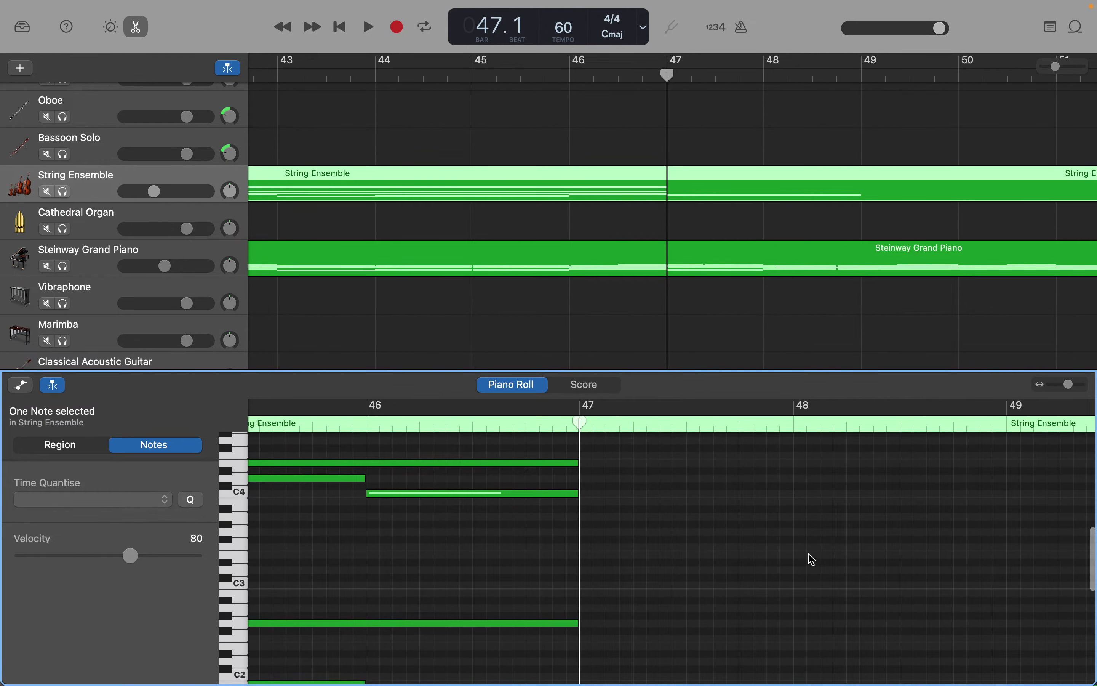
{"action": "scroll", "coordinate": [814, 561], "scroll_direction": "down", "scroll_amount": 2}
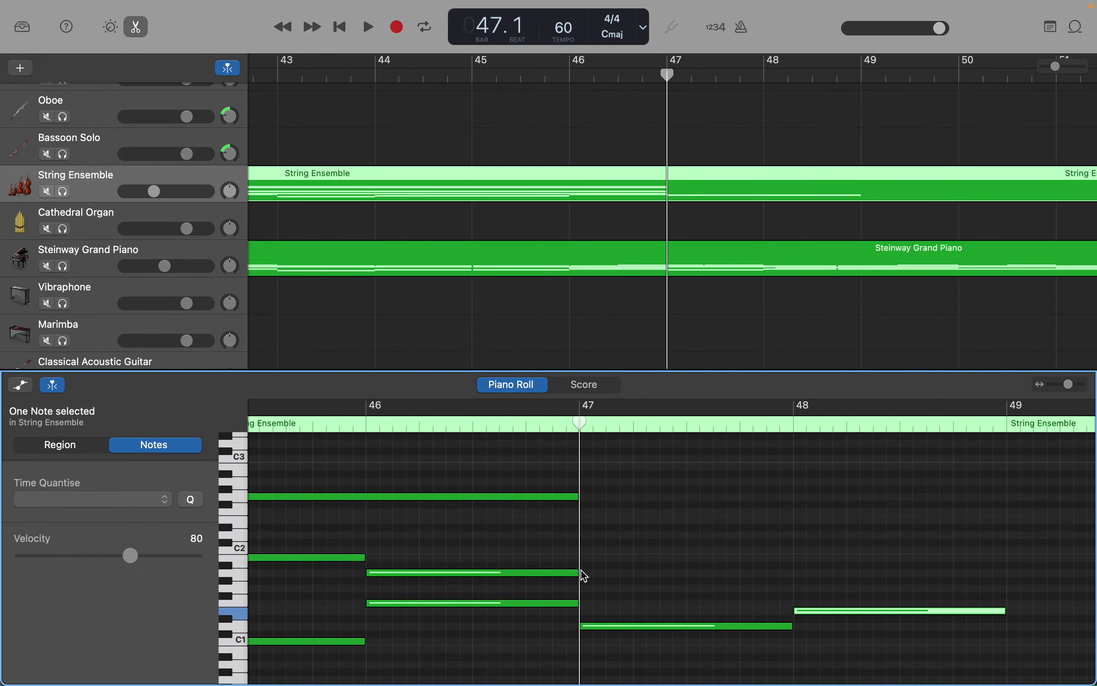
{"action": "left_click_drag", "start_coordinate": [579, 571], "coordinate": [791, 572]}
{"action": "scroll", "coordinate": [684, 501], "scroll_direction": "up", "scroll_amount": 5}
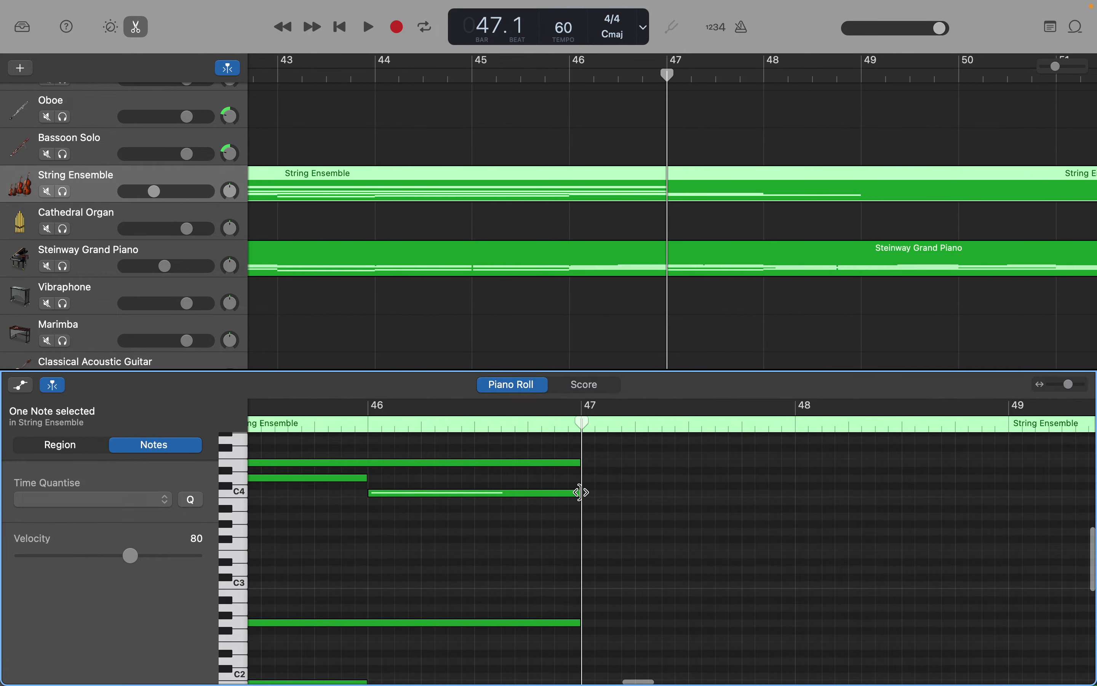
{"action": "left_click_drag", "start_coordinate": [580, 493], "coordinate": [793, 493]}
{"action": "left_click_drag", "start_coordinate": [580, 463], "coordinate": [793, 470]}
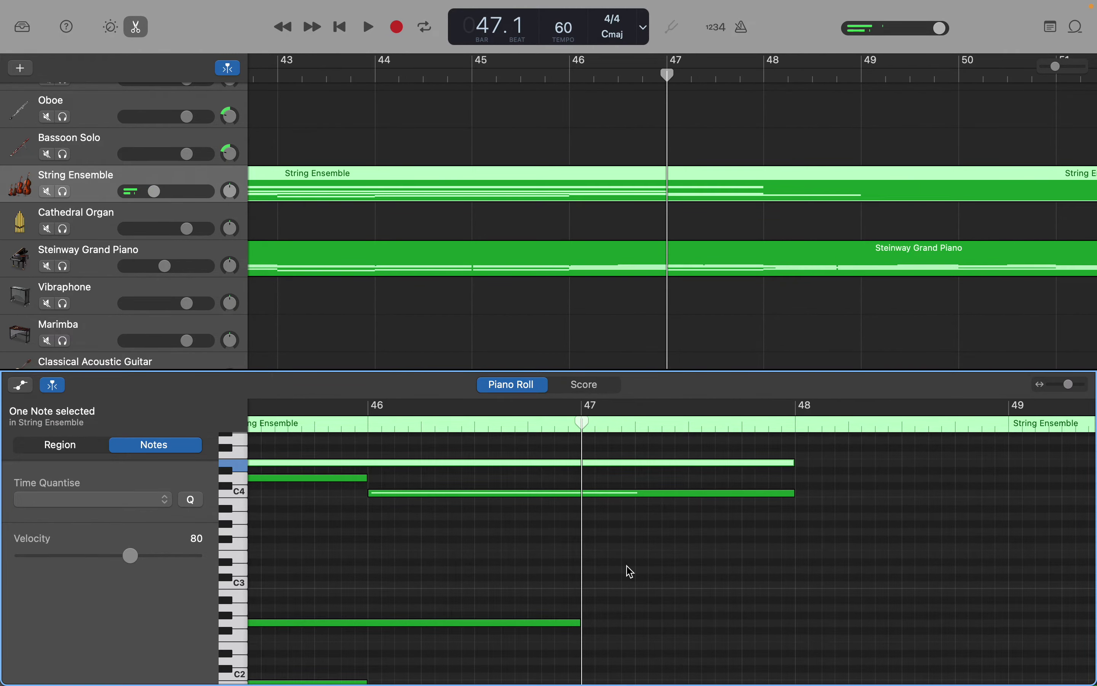
Add an F2 note at bar 47 of the String Ensemble and shorten it to one bar
{"action": "scroll", "coordinate": [630, 572], "scroll_direction": "down", "scroll_amount": 3}
{"action": "scroll", "coordinate": [626, 557], "scroll_direction": "down", "scroll_amount": 1}
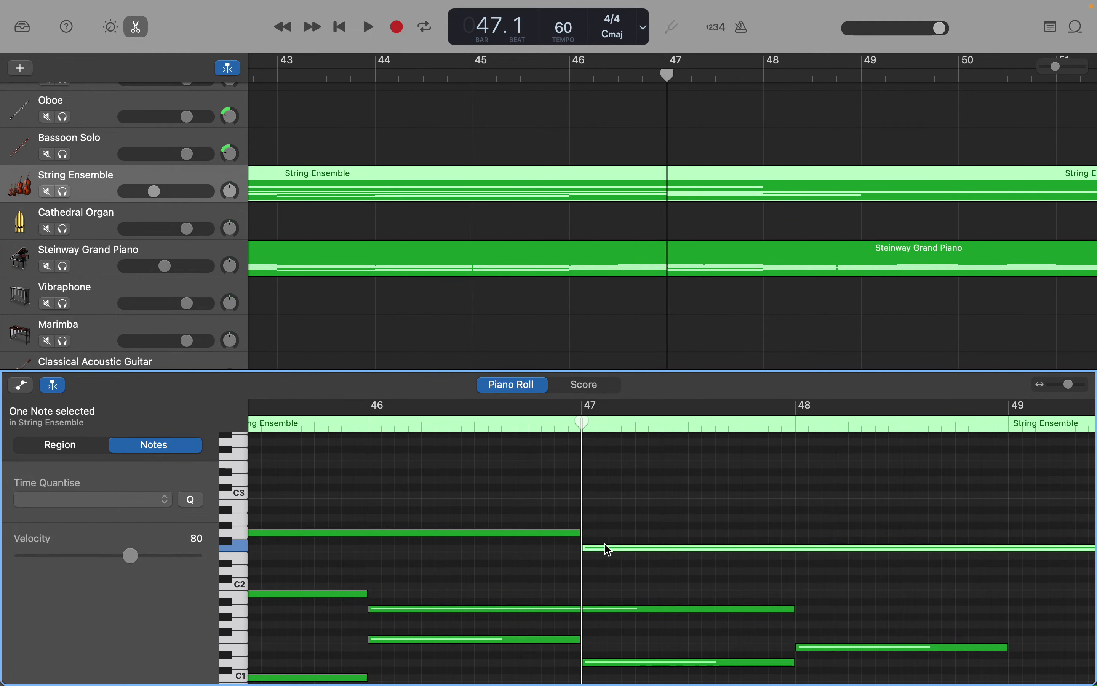
{"action": "scroll", "coordinate": [837, 565], "scroll_direction": "right", "scroll_amount": 10}
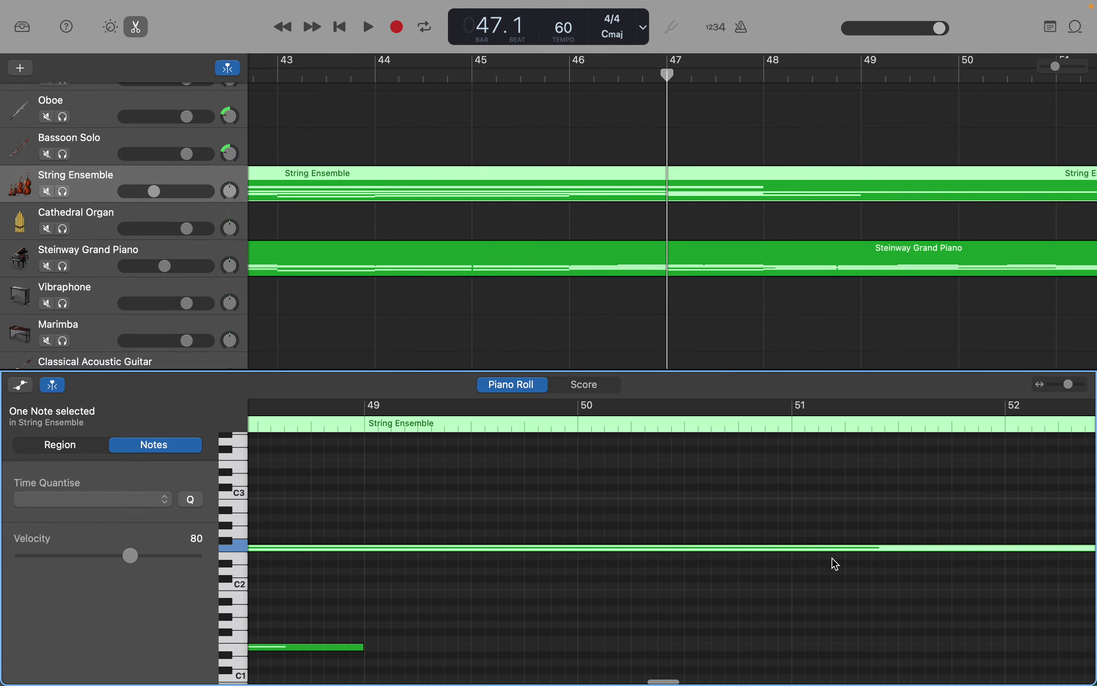
{"action": "scroll", "coordinate": [836, 565], "scroll_direction": "right", "scroll_amount": 2}
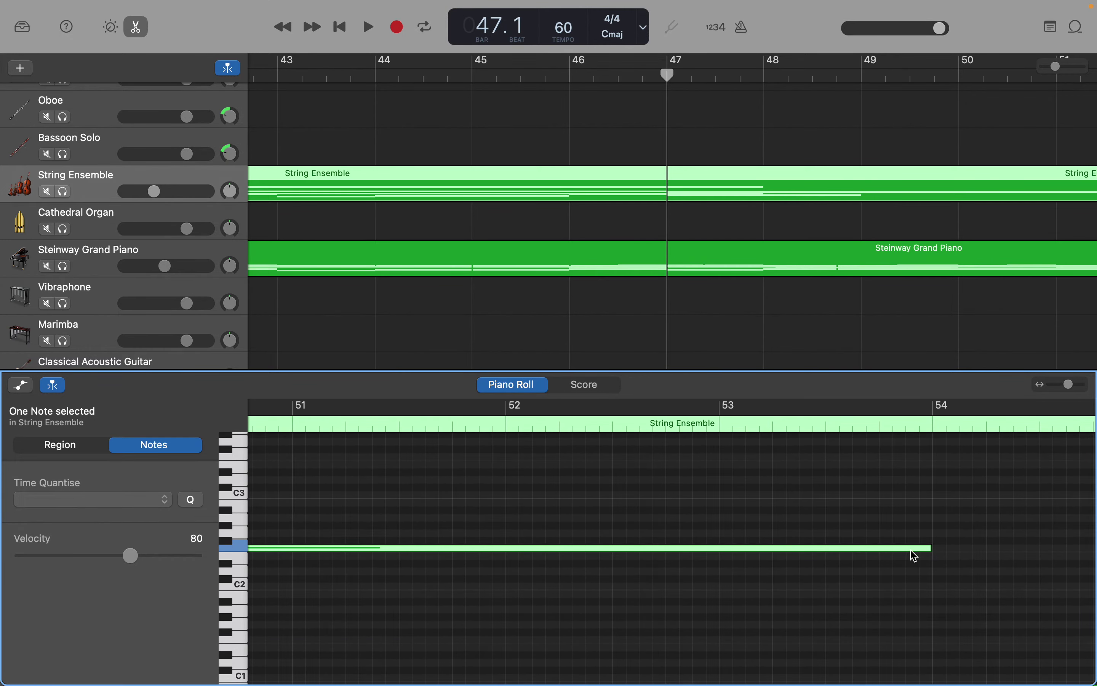
{"action": "left_click_drag", "start_coordinate": [930, 548], "coordinate": [401, 544]}
{"action": "scroll", "coordinate": [403, 544], "scroll_direction": "left", "scroll_amount": 5}
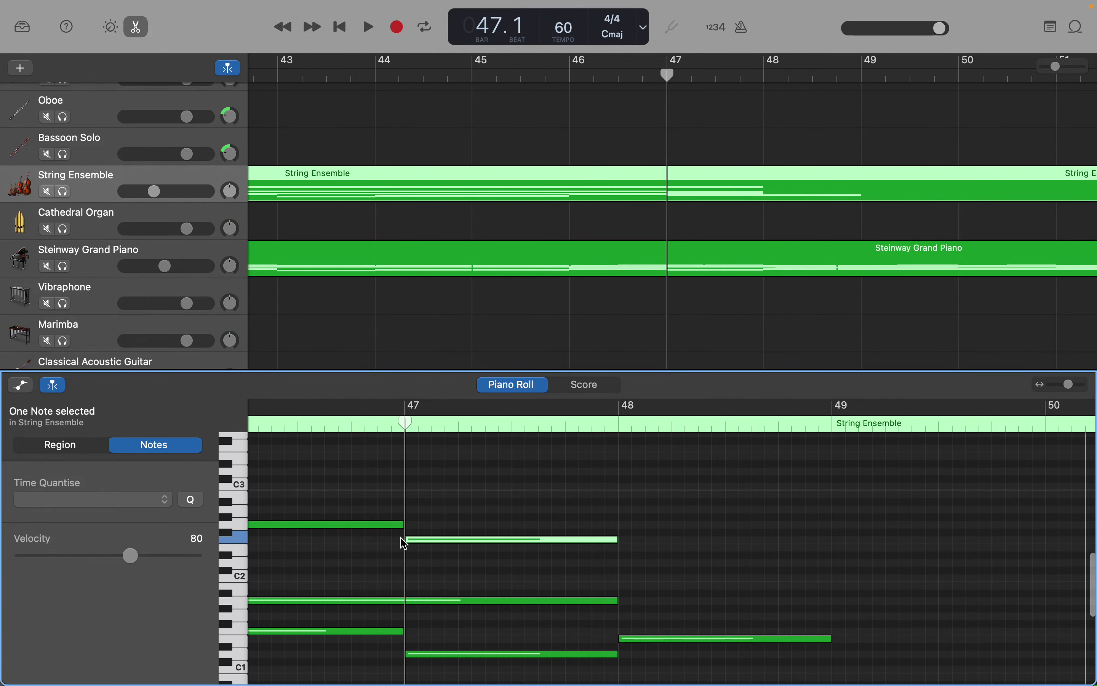
Lengthen the String Ensemble's F2 note at bar 47 by one bar so it ends at bar 49
{"action": "scroll", "coordinate": [405, 543], "scroll_direction": "up", "scroll_amount": 2}
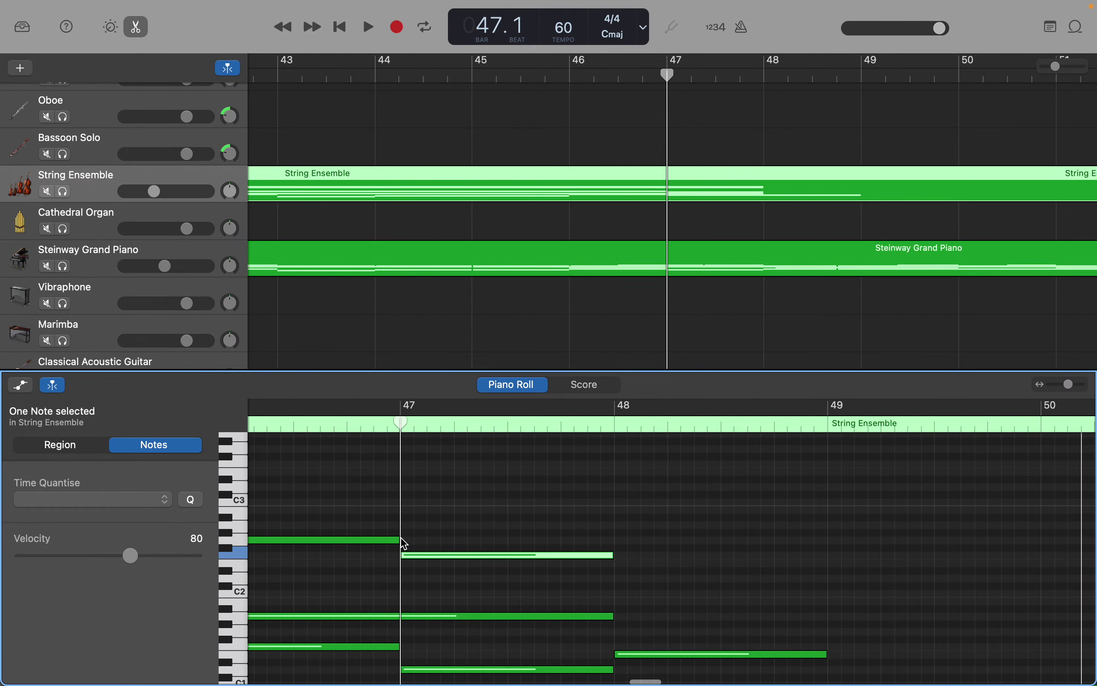
{"action": "scroll", "coordinate": [512, 535], "scroll_direction": "down", "scroll_amount": 2}
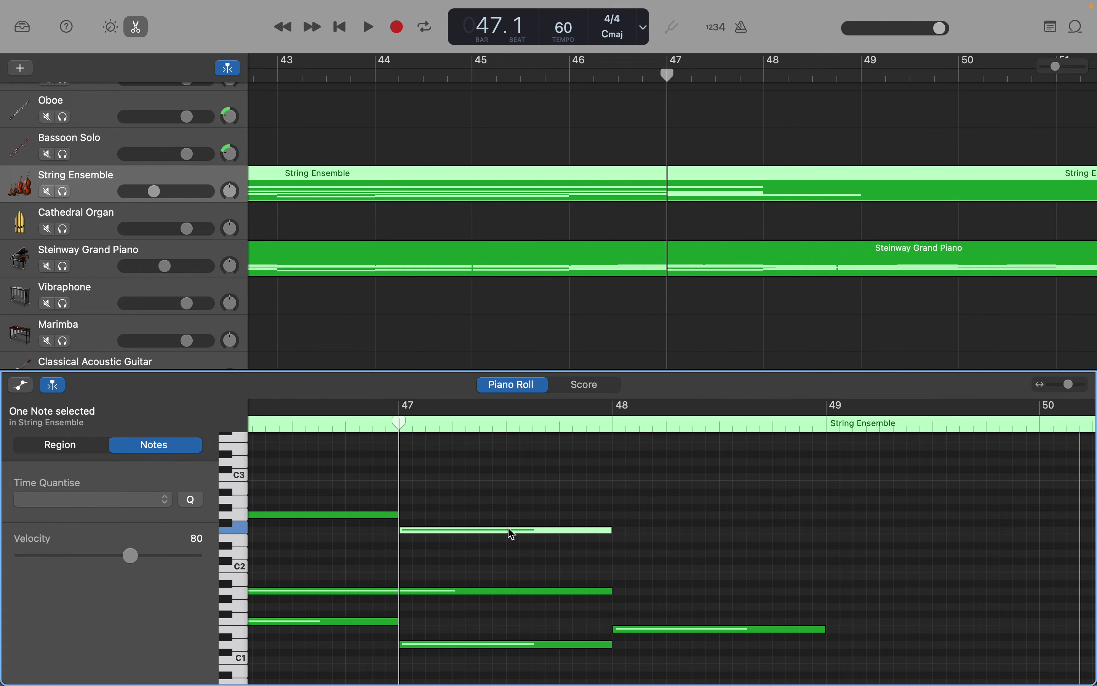
{"action": "scroll", "coordinate": [512, 534], "scroll_direction": "right", "scroll_amount": 1}
{"action": "scroll", "coordinate": [512, 534], "scroll_direction": "right", "scroll_amount": 1}
{"action": "scroll", "coordinate": [512, 534], "scroll_direction": "down", "scroll_amount": 1}
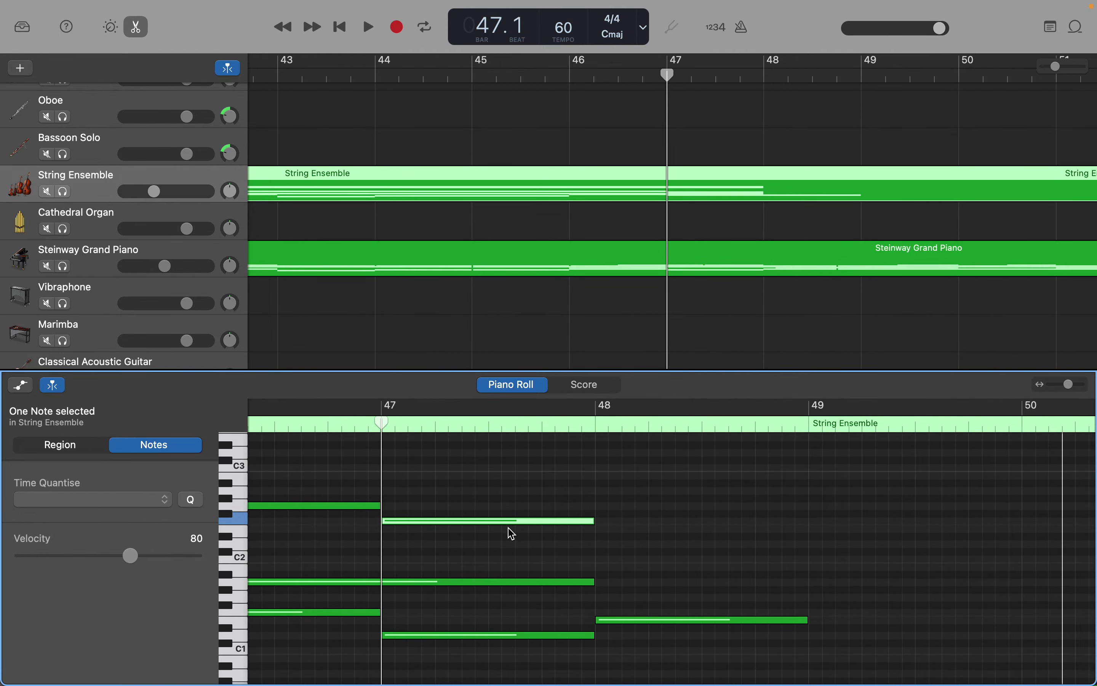
{"action": "scroll", "coordinate": [512, 534], "scroll_direction": "right", "scroll_amount": 5}
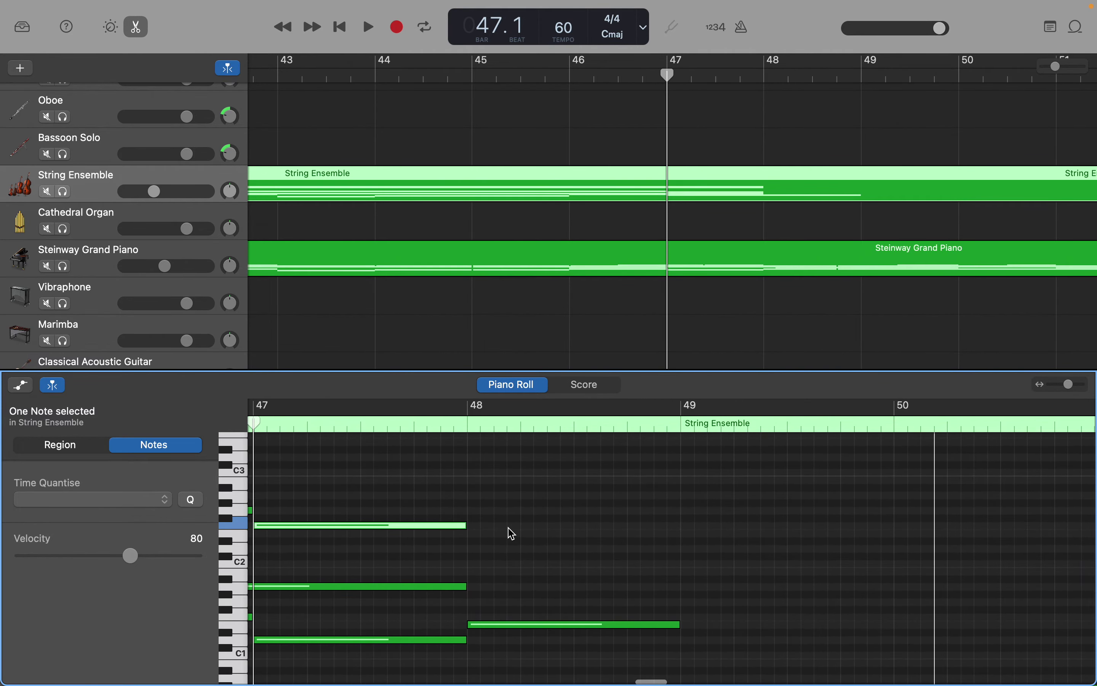
{"action": "left_click_drag", "start_coordinate": [466, 523], "coordinate": [679, 532]}
Add a B1 note at bar 48 above the String Ensemble's E1 and trim it to end at bar 49
{"action": "scroll", "coordinate": [534, 512], "scroll_direction": "up", "scroll_amount": 3}
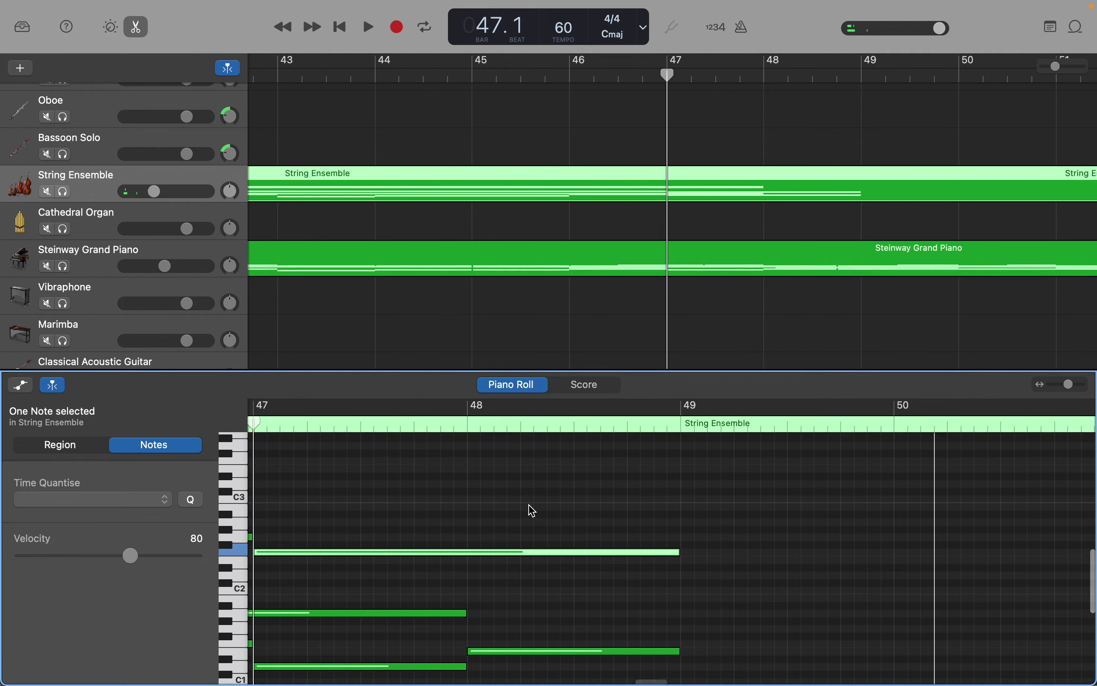
{"action": "scroll", "coordinate": [534, 511], "scroll_direction": "up", "scroll_amount": 6}
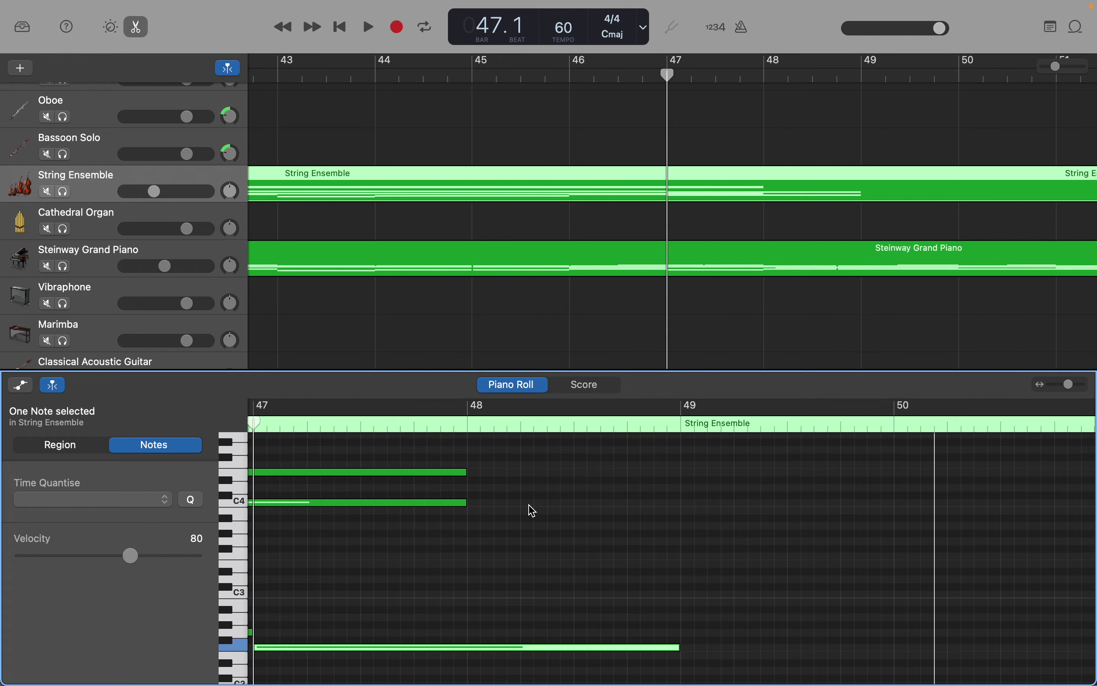
{"action": "scroll", "coordinate": [533, 511], "scroll_direction": "down", "scroll_amount": 7}
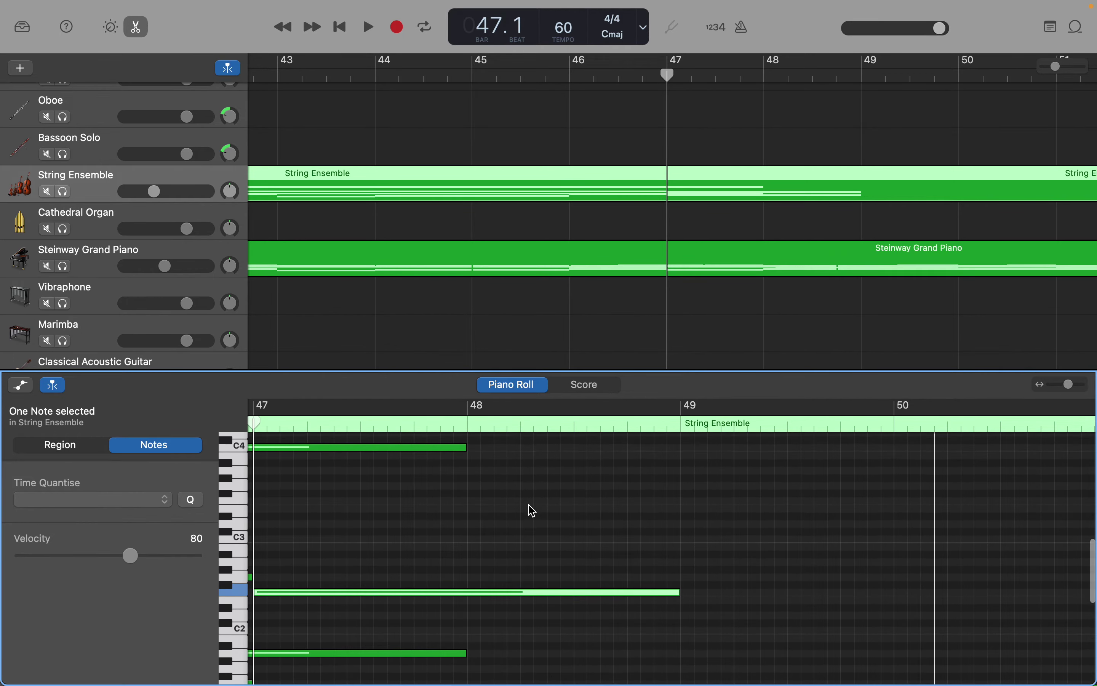
{"action": "scroll", "coordinate": [533, 511], "scroll_direction": "down", "scroll_amount": 1}
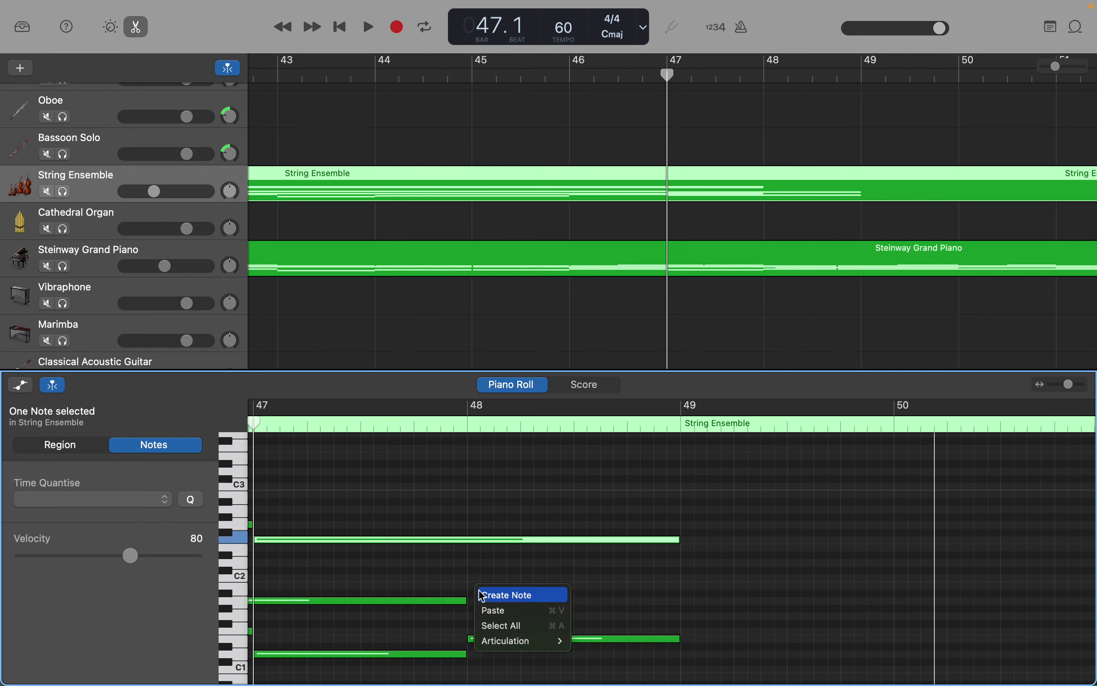
{"action": "left_click", "coordinate": [485, 595]}
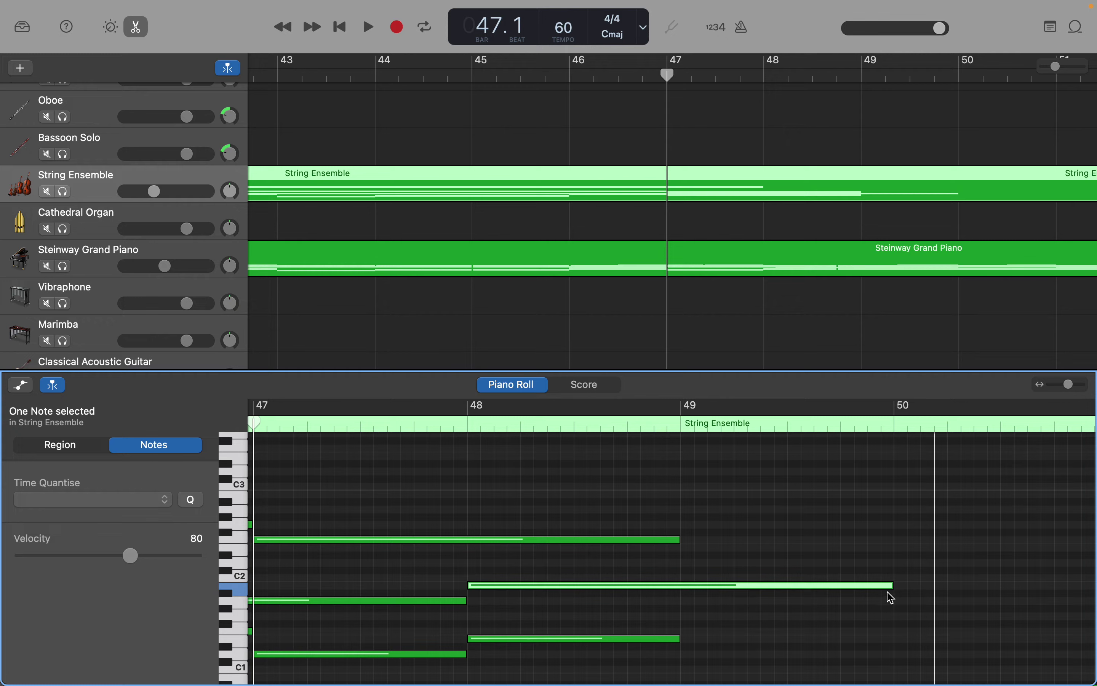
{"action": "left_click_drag", "start_coordinate": [895, 592], "coordinate": [678, 601]}
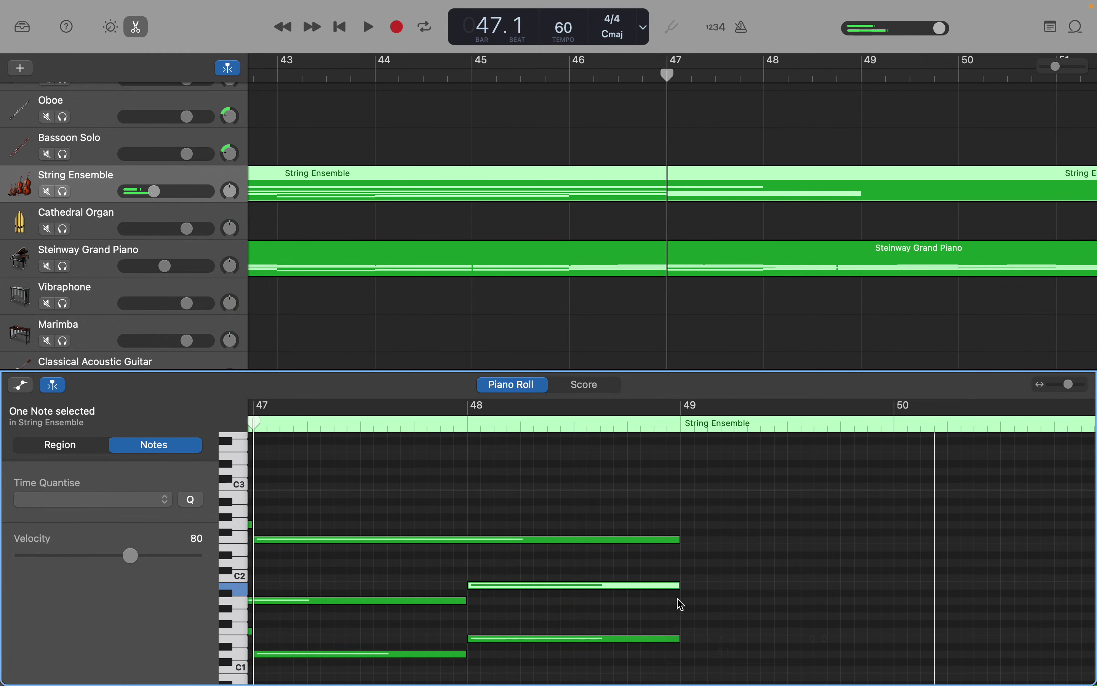
Add one-bar D4 and F4 notes at bar 48 as the String Ensemble's upper chord tones
{"action": "scroll", "coordinate": [680, 604], "scroll_direction": "up", "scroll_amount": 3}
{"action": "scroll", "coordinate": [680, 604], "scroll_direction": "up", "scroll_amount": 2}
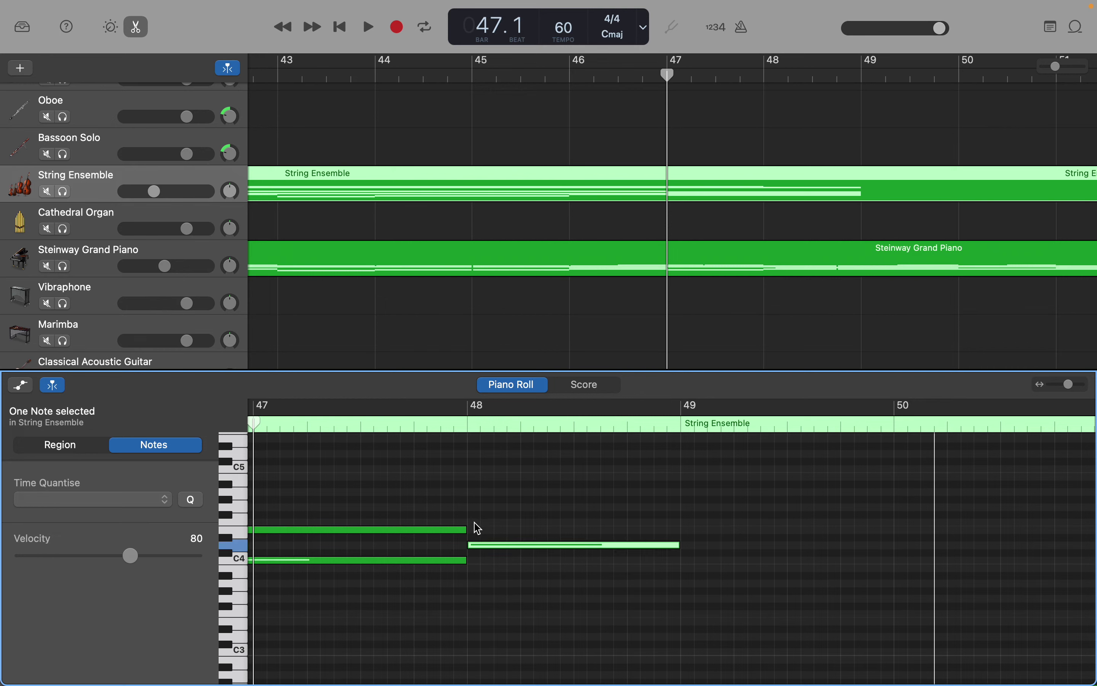
{"action": "left_click", "coordinate": [508, 528]}
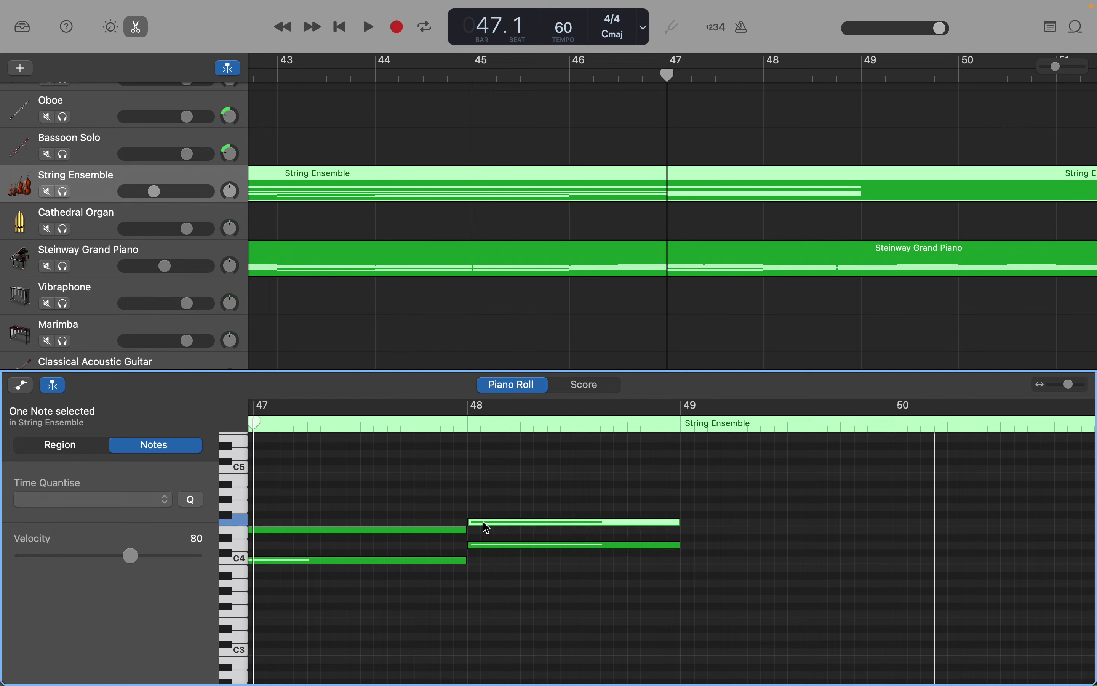
{"action": "scroll", "coordinate": [486, 527], "scroll_direction": "down", "scroll_amount": 15}
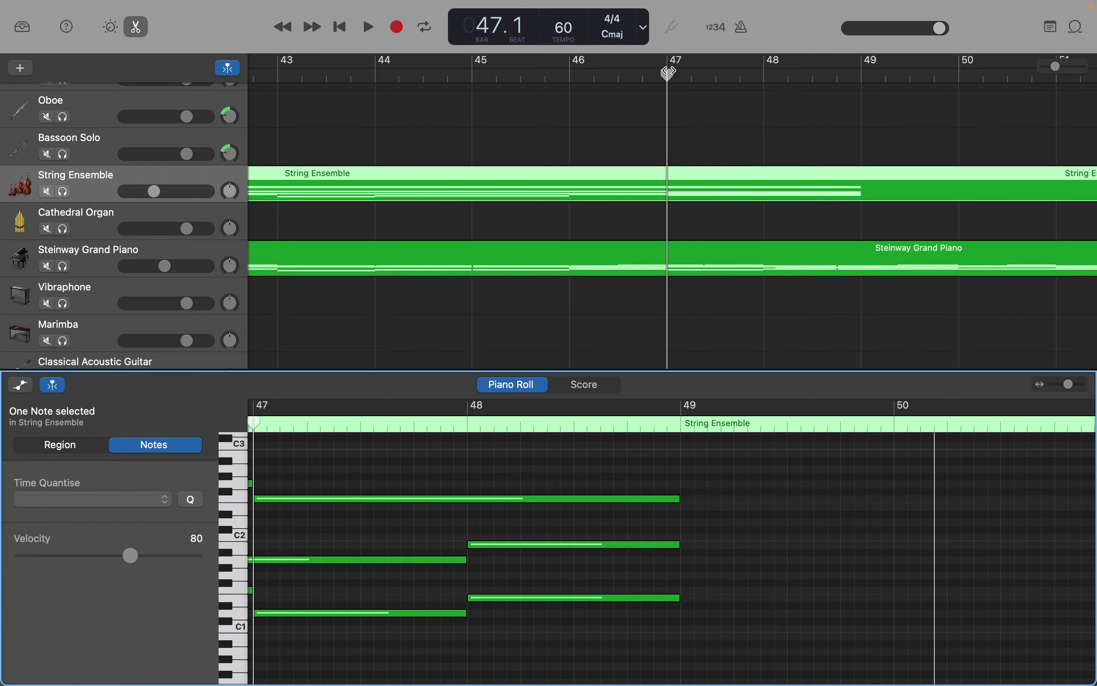
Move the playhead back to bar 31 and start playback of the arrangement
{"action": "left_click_drag", "start_coordinate": [668, 71], "coordinate": [995, 225]}
{"action": "scroll", "coordinate": [994, 225], "scroll_direction": "up", "scroll_amount": 8}
{"action": "scroll", "coordinate": [997, 226], "scroll_direction": "right", "scroll_amount": 10}
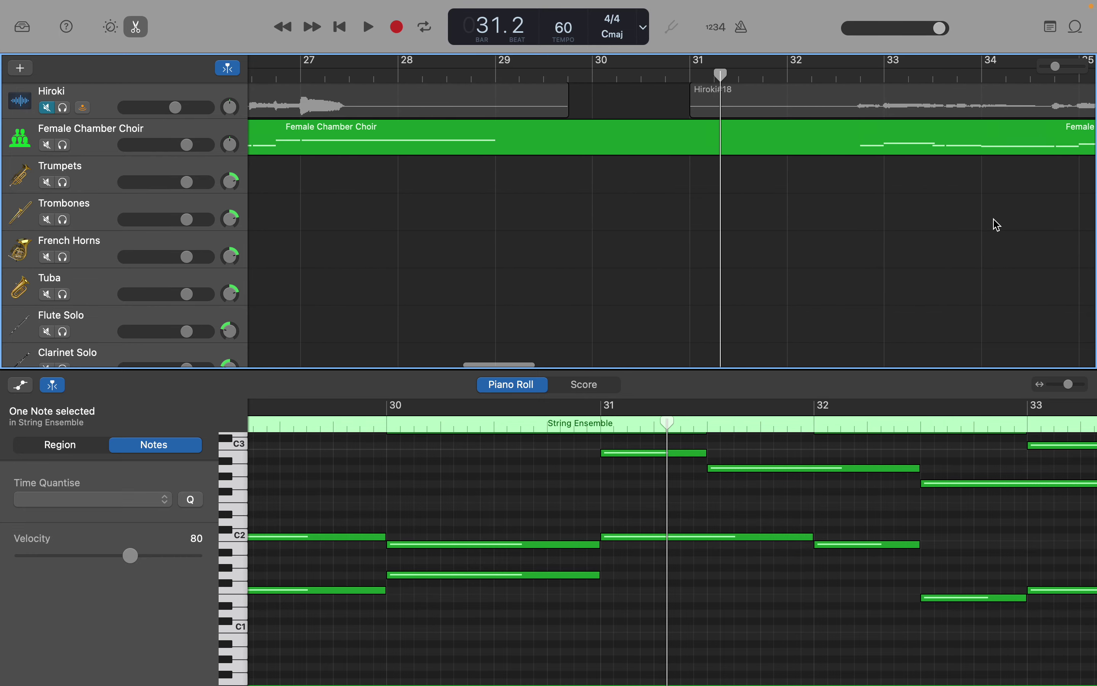
{"action": "scroll", "coordinate": [997, 226], "scroll_direction": "right", "scroll_amount": 2}
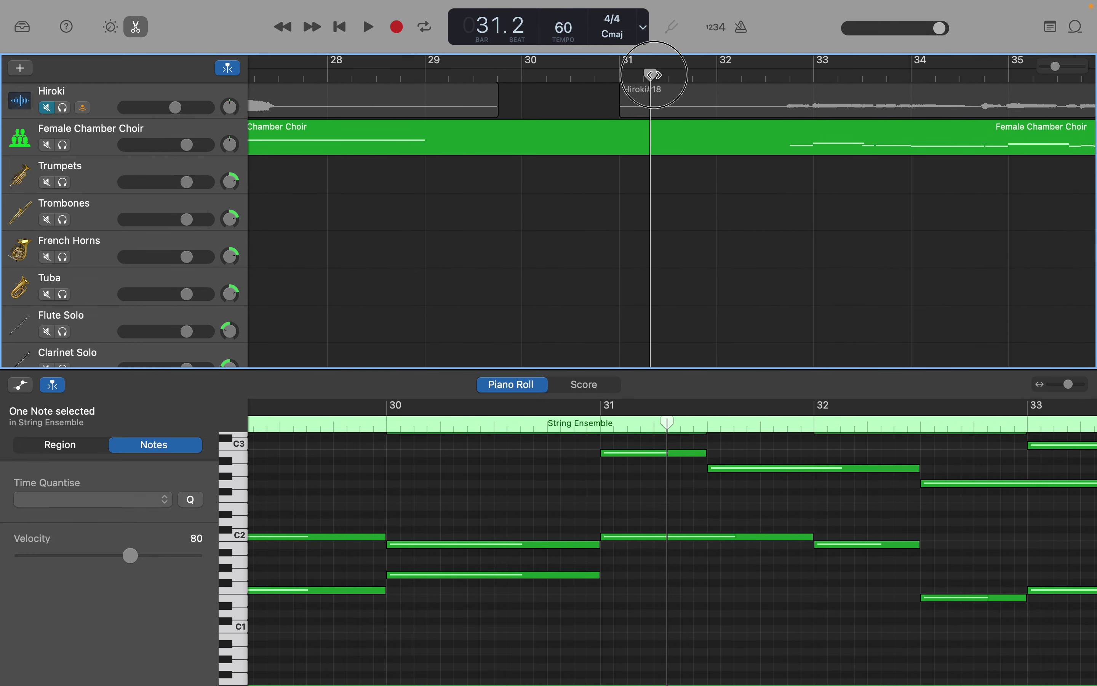
{"action": "left_click_drag", "start_coordinate": [654, 75], "coordinate": [617, 74]}
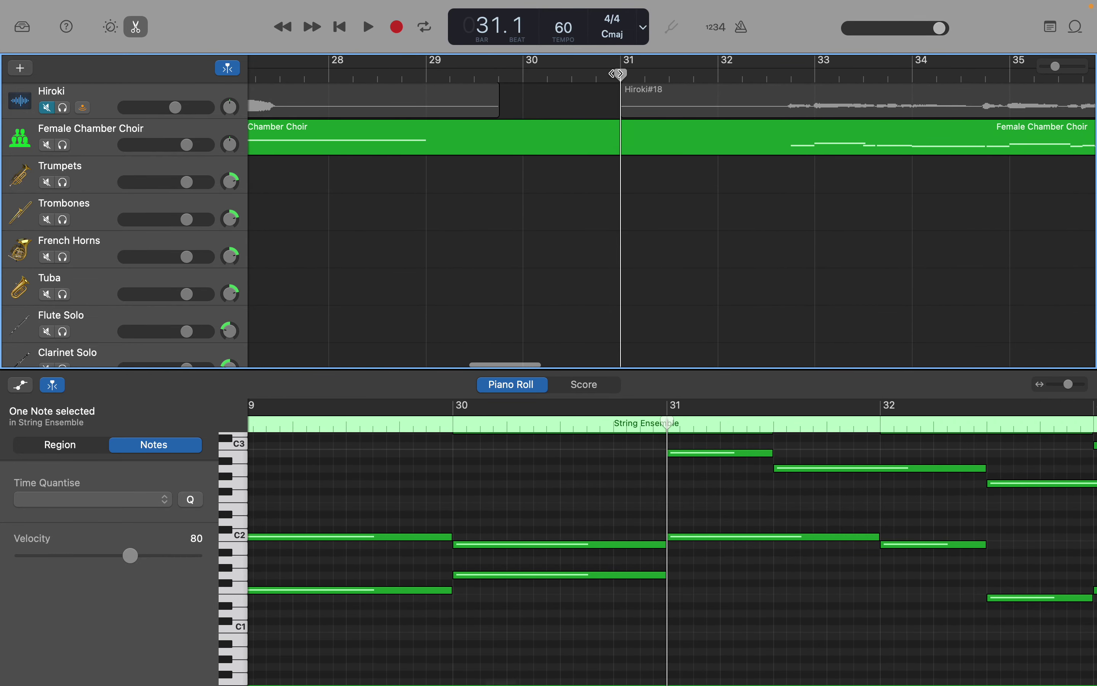
{"action": "key", "text": "space"}
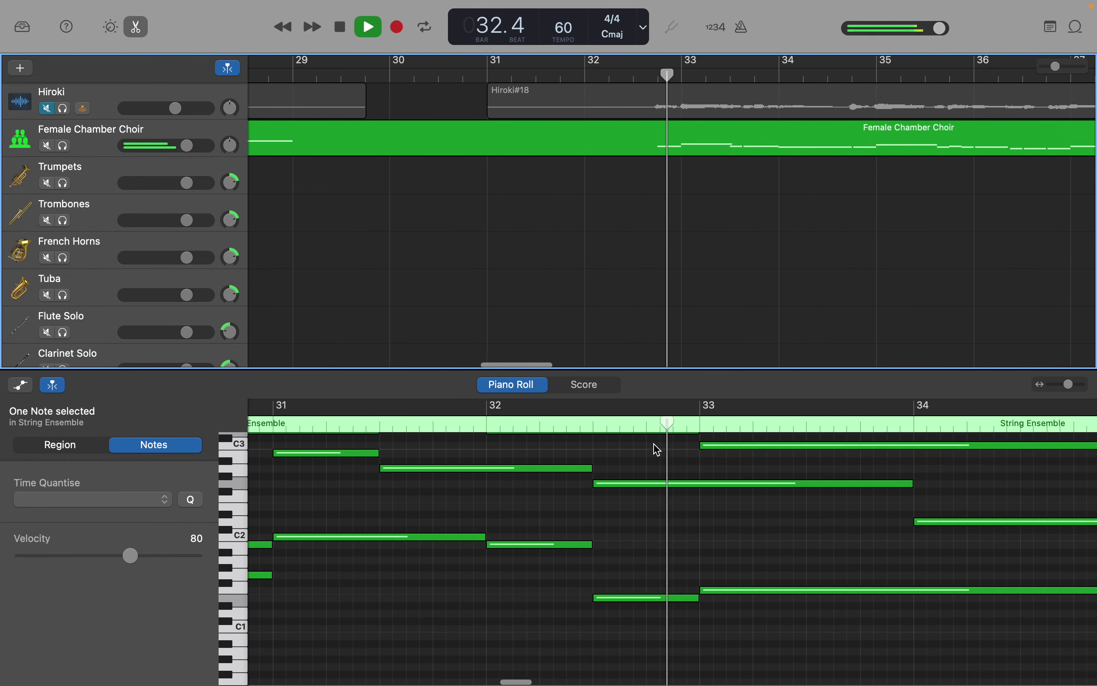
Follow the String Ensemble's notes during playback up to bar 49, checking low and high chord tones, and stop playback
{"action": "scroll", "coordinate": [658, 450], "scroll_direction": "up", "scroll_amount": 4}
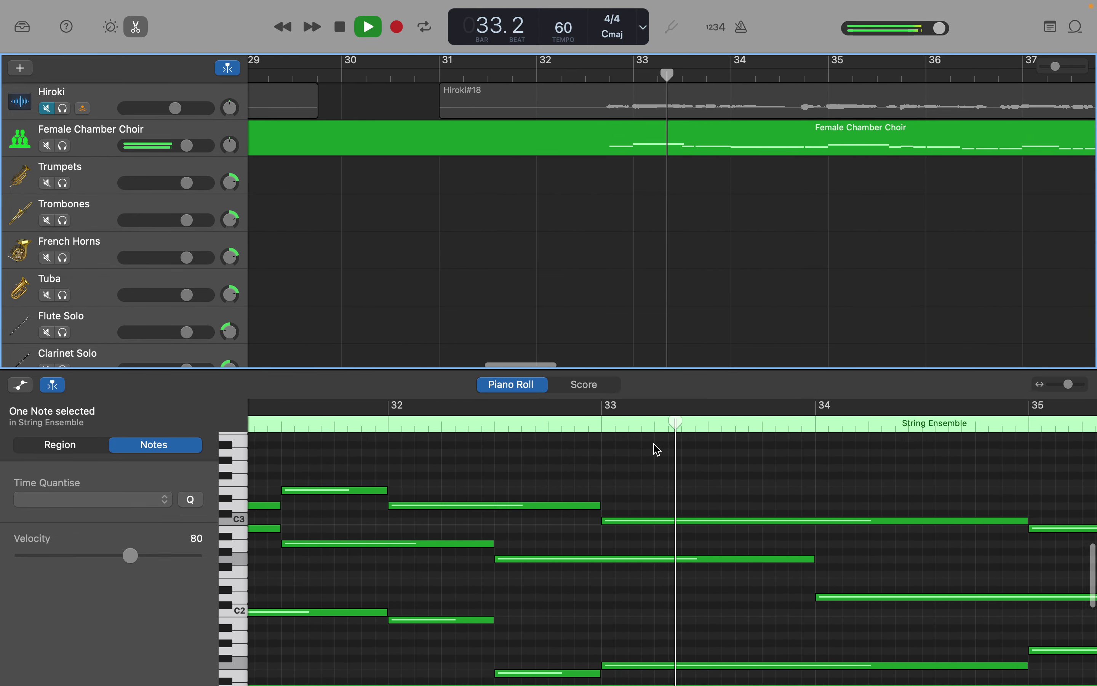
{"action": "scroll", "coordinate": [657, 449], "scroll_direction": "up", "scroll_amount": 1}
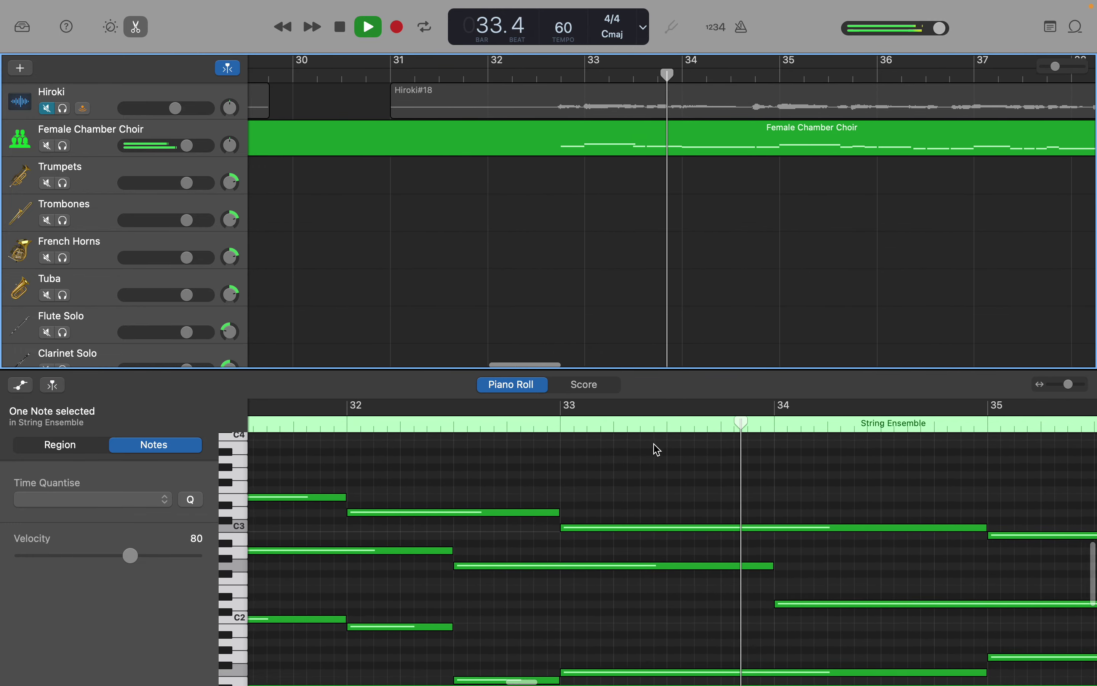
{"action": "scroll", "coordinate": [658, 449], "scroll_direction": "down", "scroll_amount": 4}
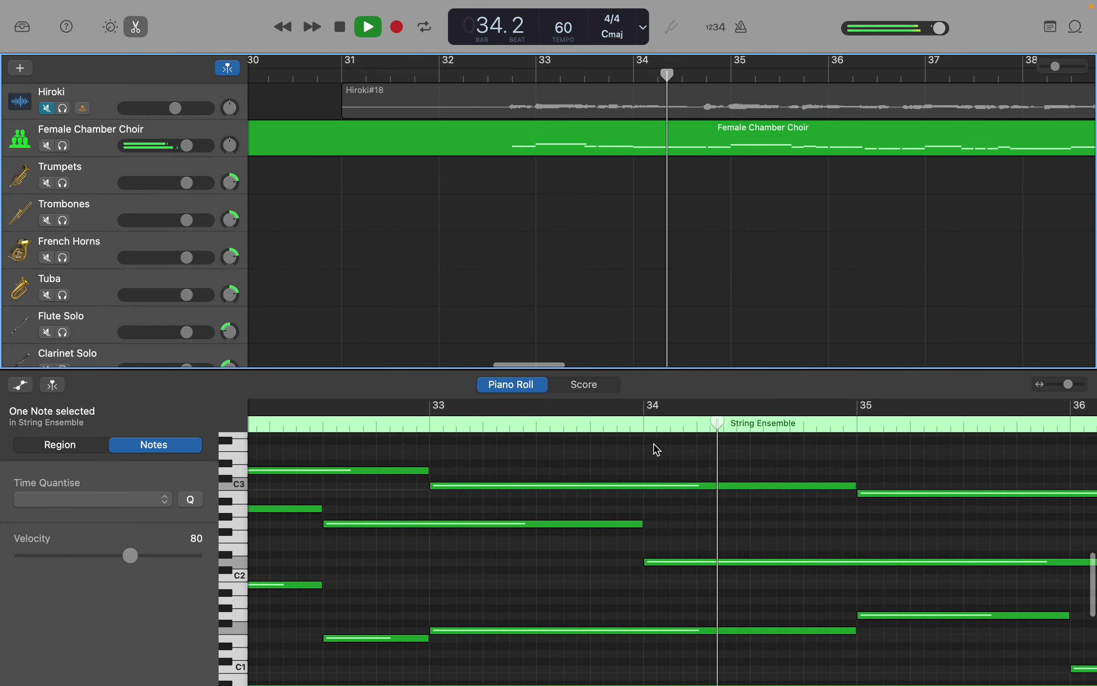
{"action": "scroll", "coordinate": [658, 449], "scroll_direction": "up", "scroll_amount": 4}
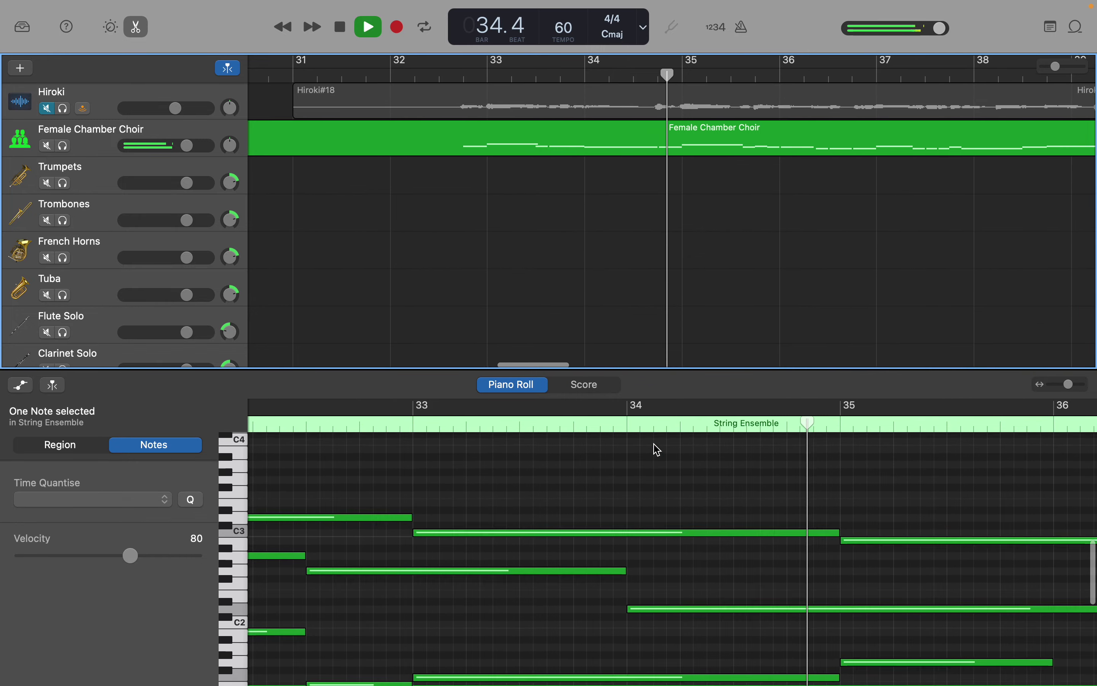
{"action": "scroll", "coordinate": [657, 449], "scroll_direction": "up", "scroll_amount": 15}
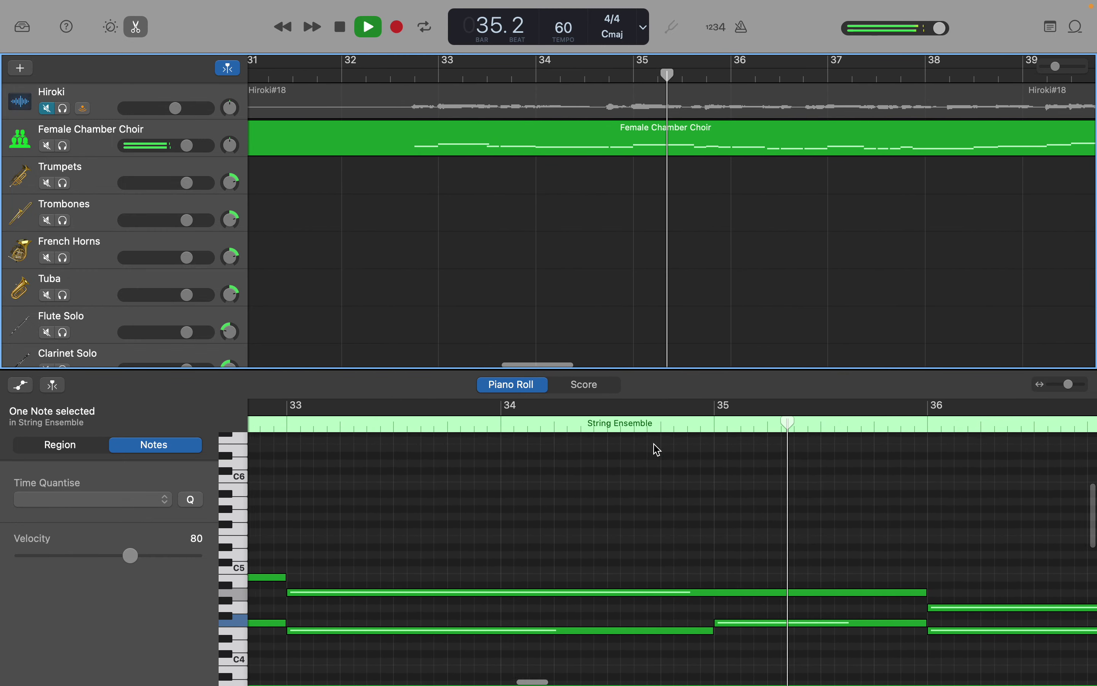
{"action": "scroll", "coordinate": [657, 449], "scroll_direction": "down", "scroll_amount": 2}
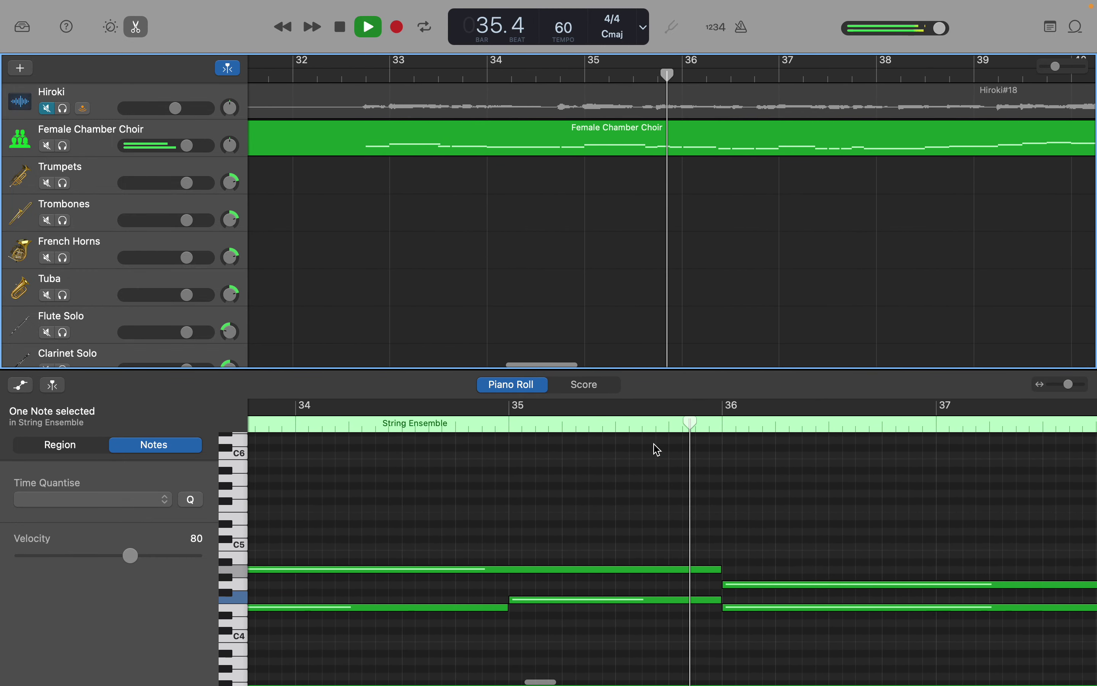
{"action": "scroll", "coordinate": [658, 449], "scroll_direction": "down", "scroll_amount": 1}
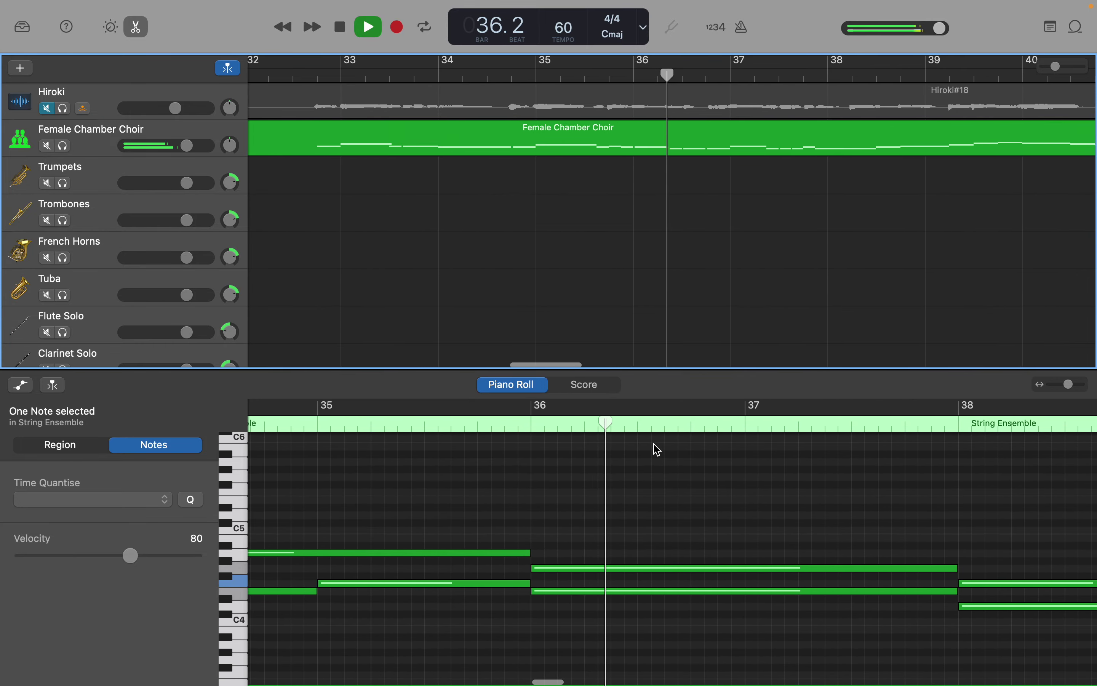
{"action": "scroll", "coordinate": [657, 472], "scroll_direction": "up", "scroll_amount": 1}
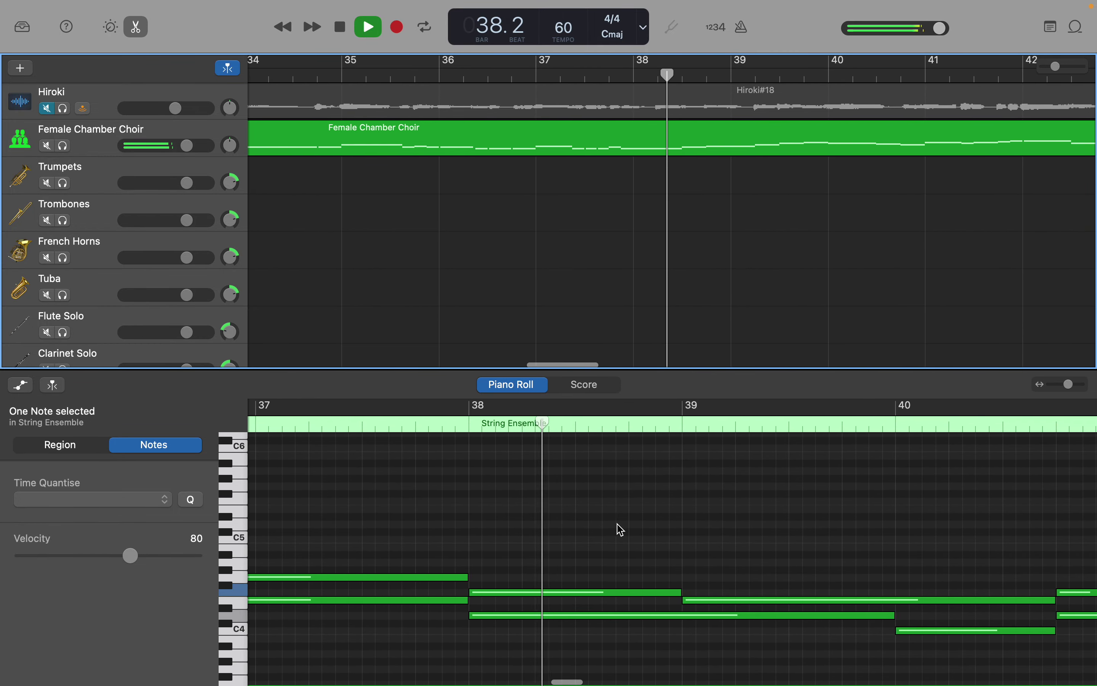
{"action": "scroll", "coordinate": [621, 530], "scroll_direction": "down", "scroll_amount": 1}
{"action": "scroll", "coordinate": [621, 530], "scroll_direction": "down", "scroll_amount": 1}
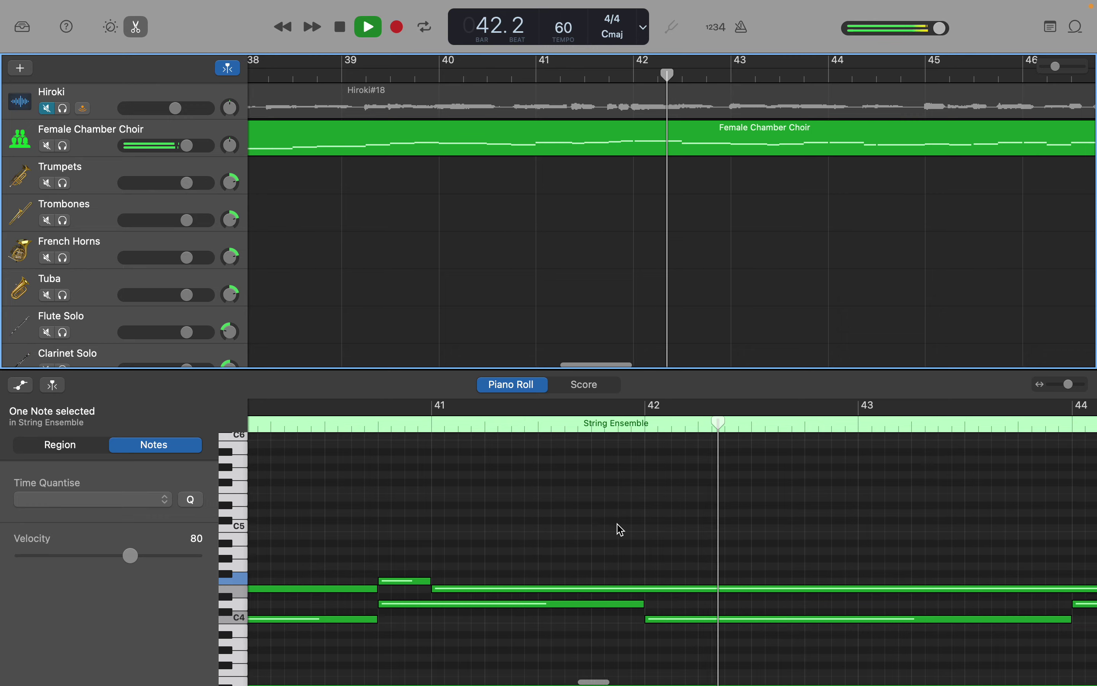
{"action": "scroll", "coordinate": [621, 530], "scroll_direction": "down", "scroll_amount": 2}
{"action": "scroll", "coordinate": [621, 529], "scroll_direction": "down", "scroll_amount": 2}
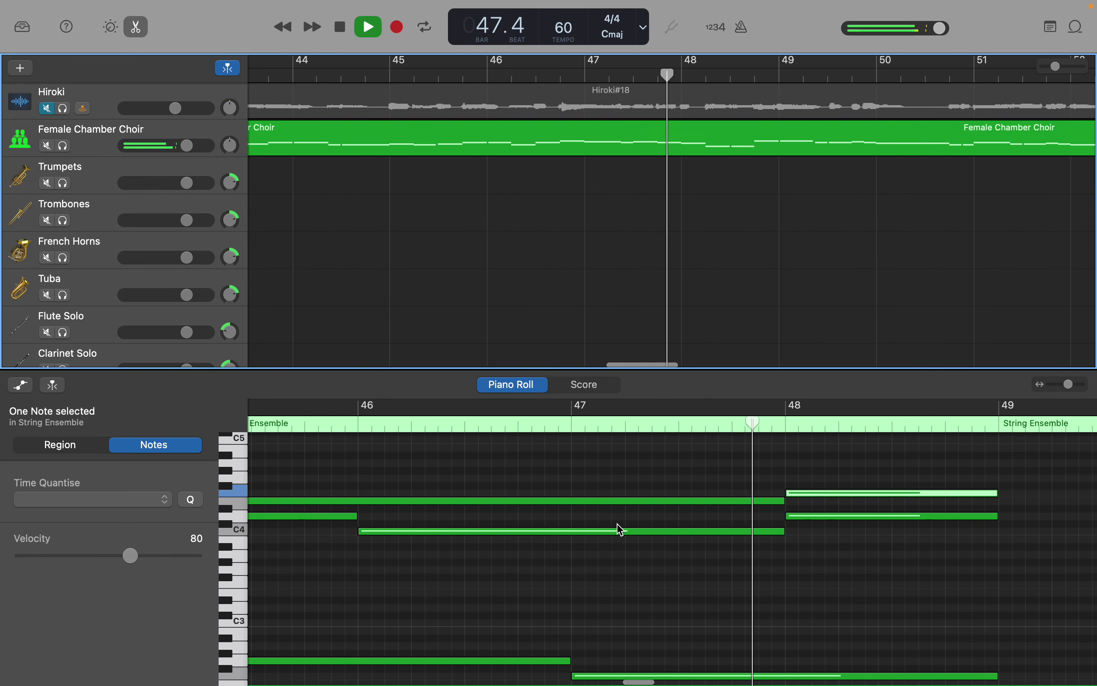
{"action": "right_click", "coordinate": [621, 530]}
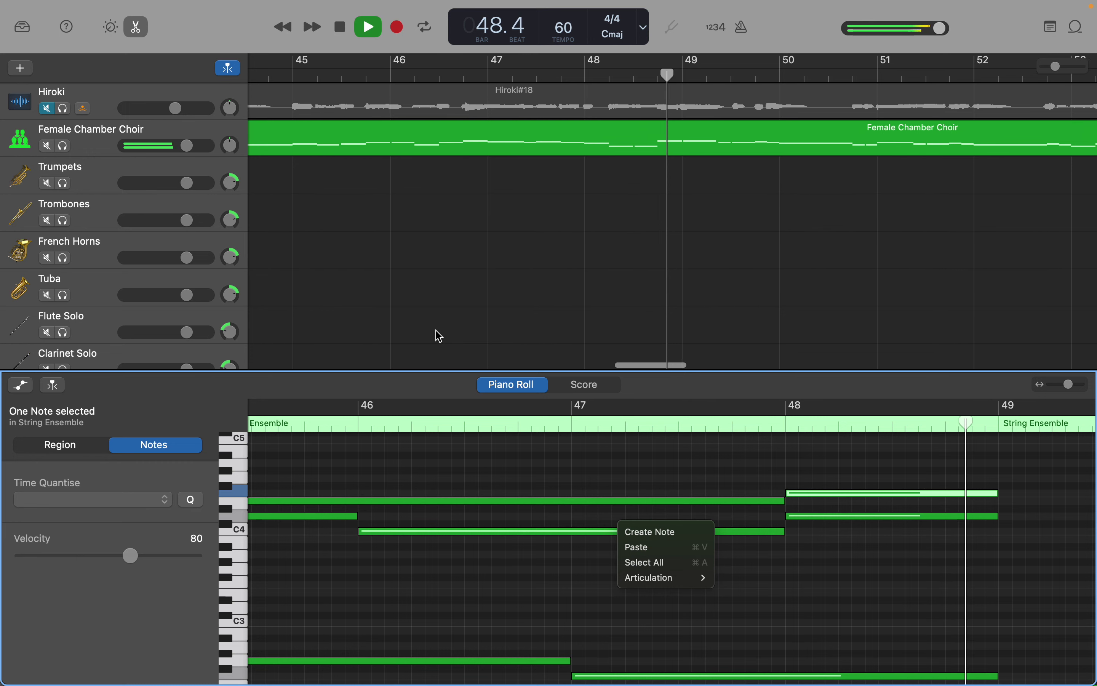
{"action": "key", "text": "Escape"}
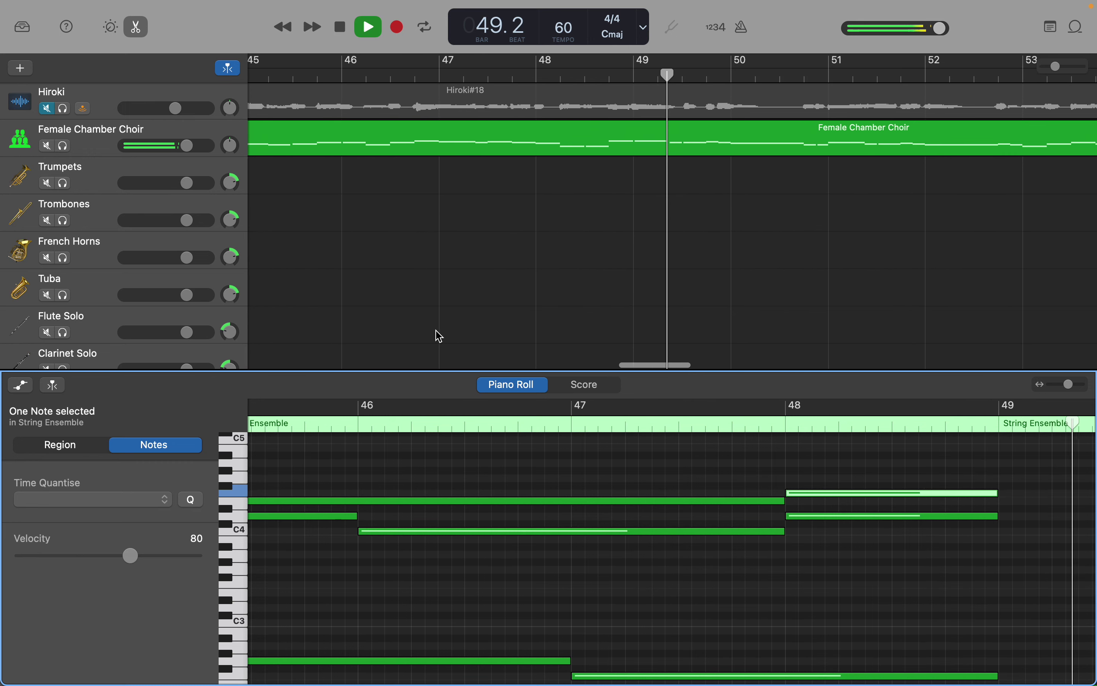
{"action": "key", "text": "space"}
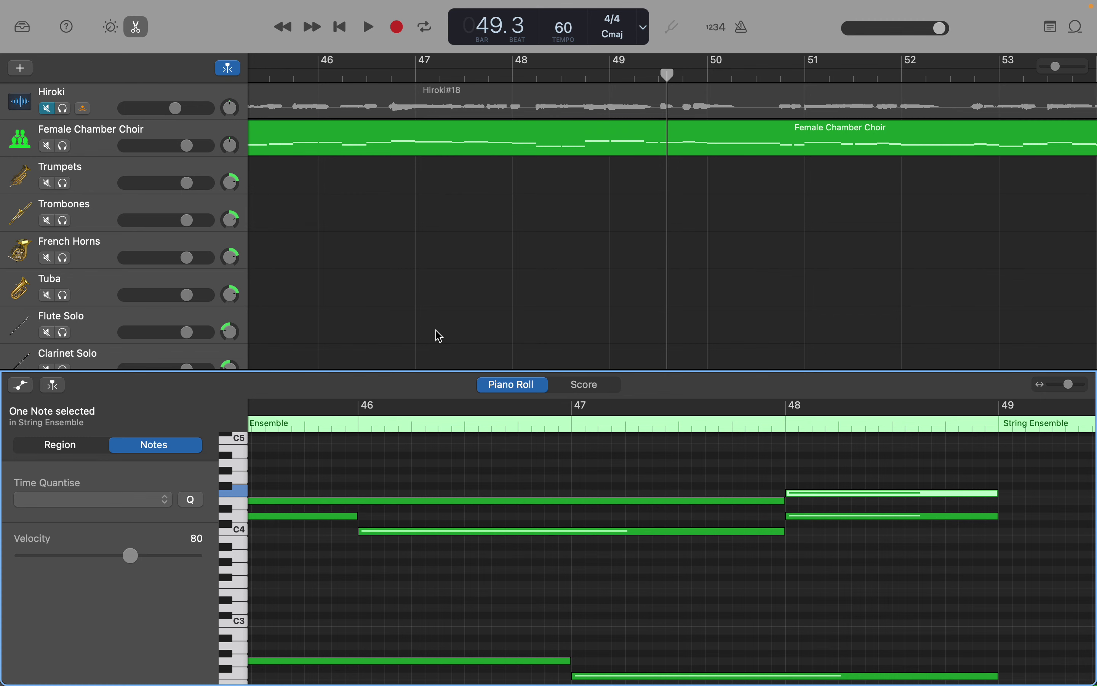
{"action": "mouse_move", "coordinate": [646, 7]}
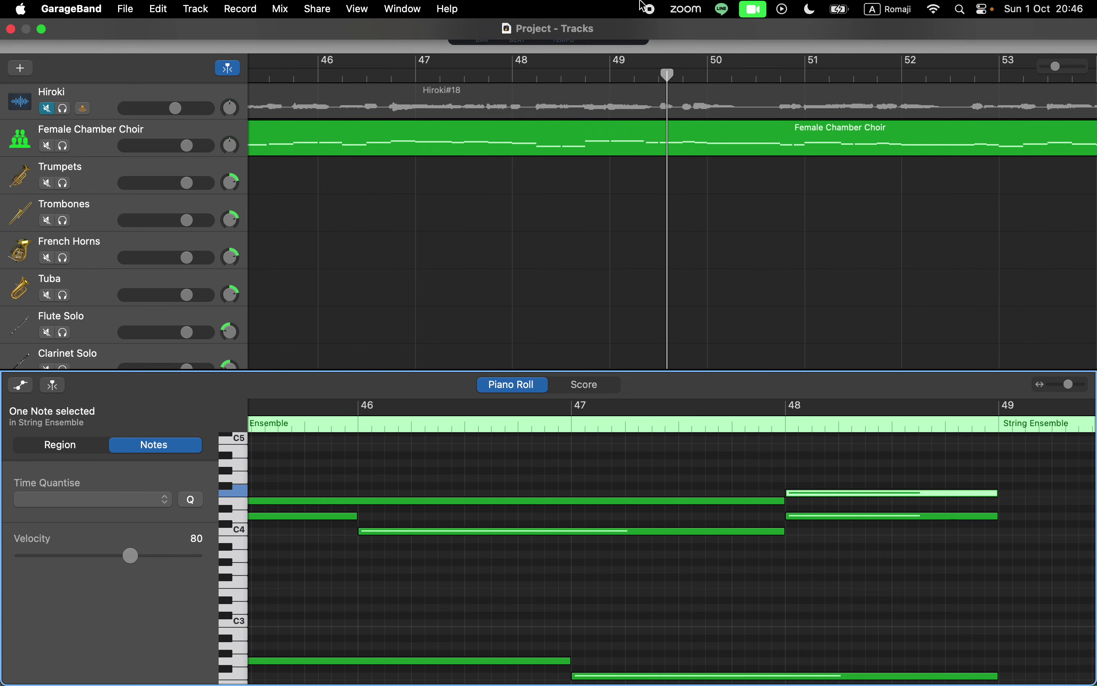